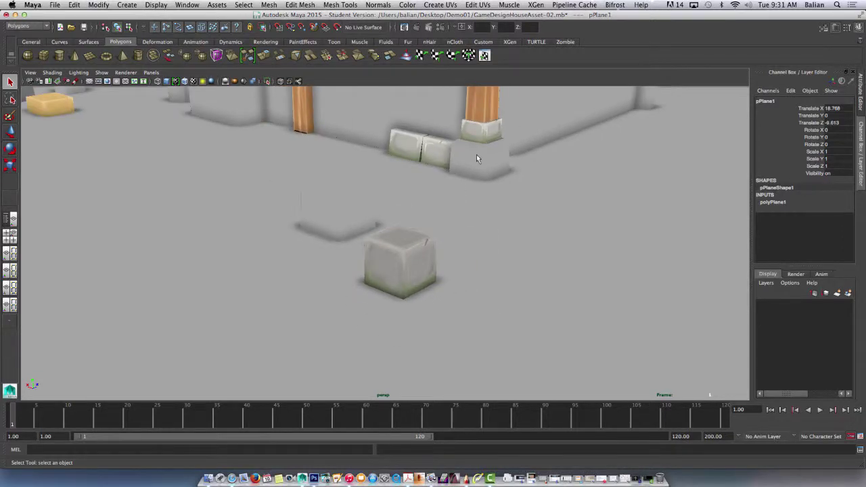
# Select the cube under the pillar, turn on wireframe-on-shaded, and move closer to the cubes
pyautogui.click(477, 159)
pyautogui.click(52, 73)
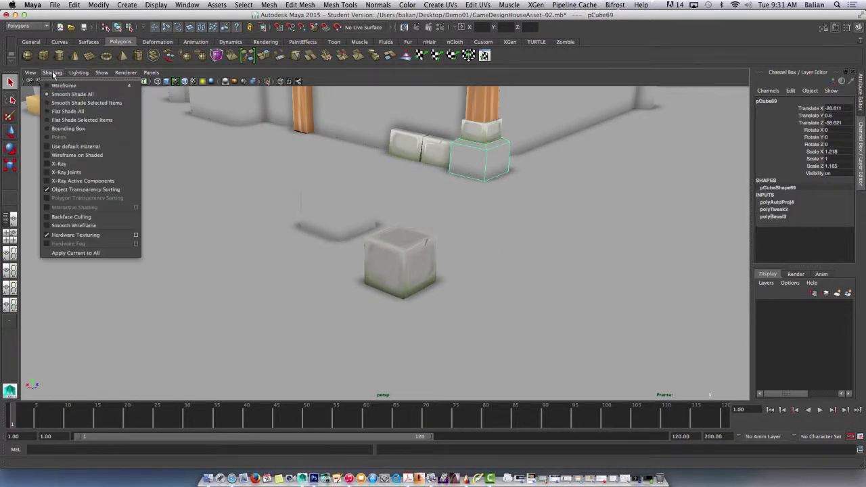
pyautogui.click(50, 155)
pyautogui.click(492, 207)
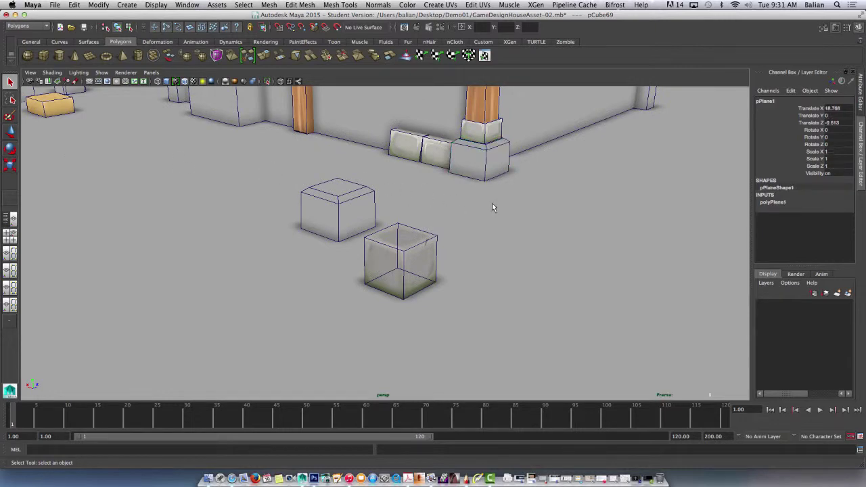
pyautogui.keyDown('alt'); pyautogui.moveTo(493, 208); pyautogui.dragTo(408, 214); pyautogui.keyUp('alt')
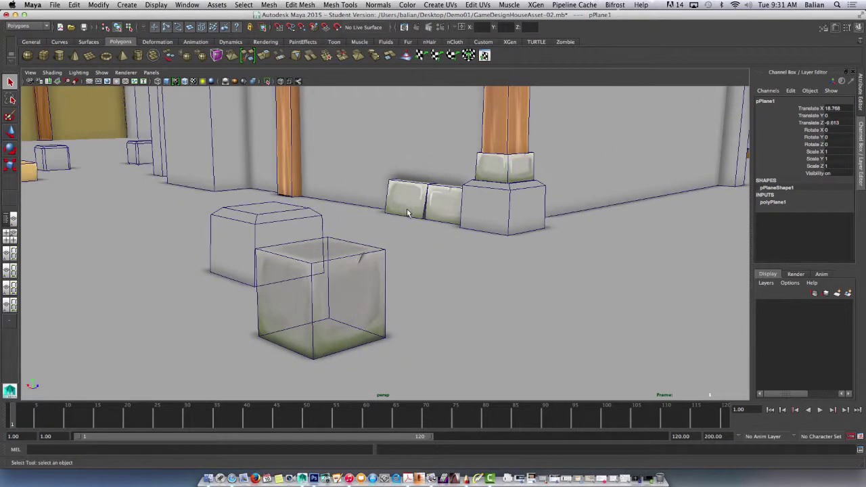
# Check the stone block and textured cubes from above, then turn wireframe-on-shaded off
pyautogui.click(450, 201)
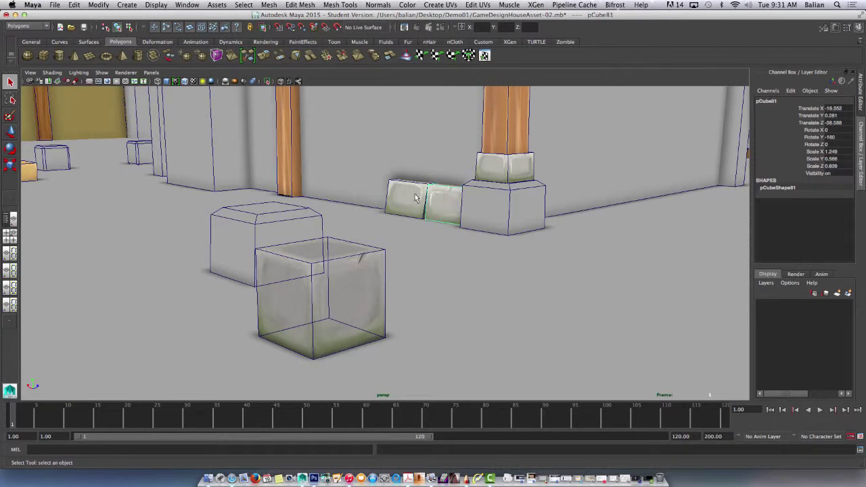
pyautogui.click(502, 192)
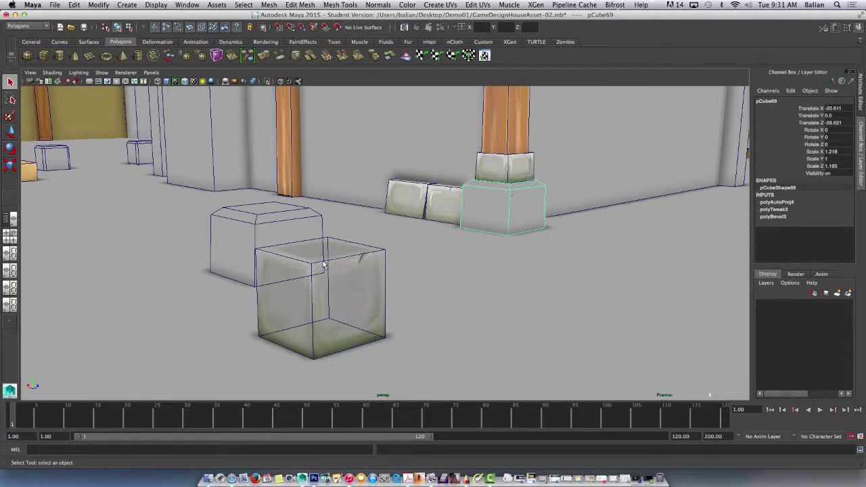
pyautogui.keyDown('alt'); pyautogui.moveTo(328, 274); pyautogui.dragTo(313, 348); pyautogui.keyUp('alt')
pyautogui.keyDown('alt'); pyautogui.moveTo(313, 347); pyautogui.dragTo(322, 286, button='middle'); pyautogui.keyUp('alt')
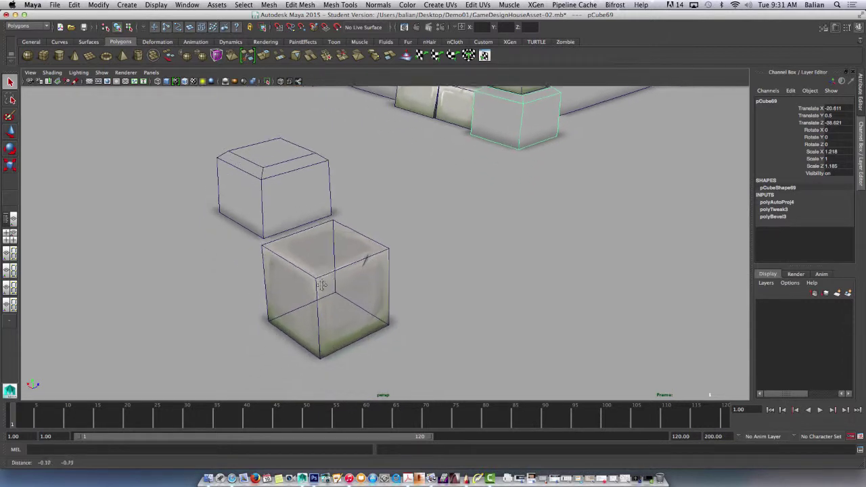
pyautogui.click(323, 285)
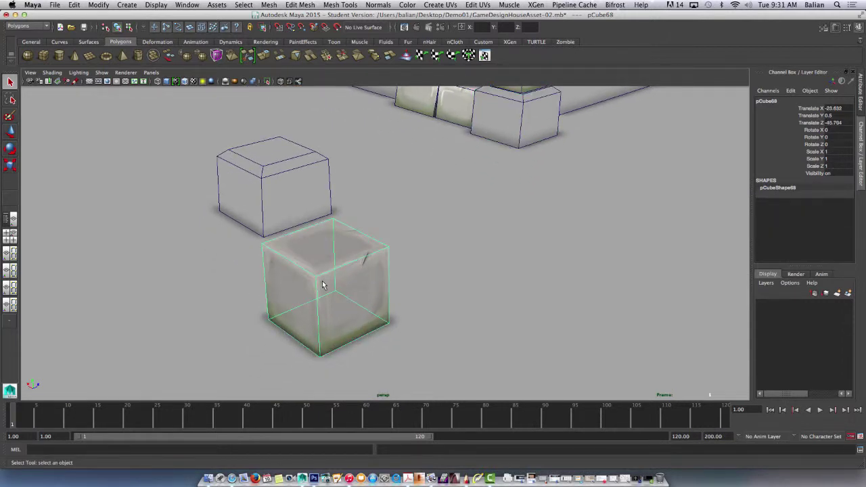
pyautogui.click(52, 73)
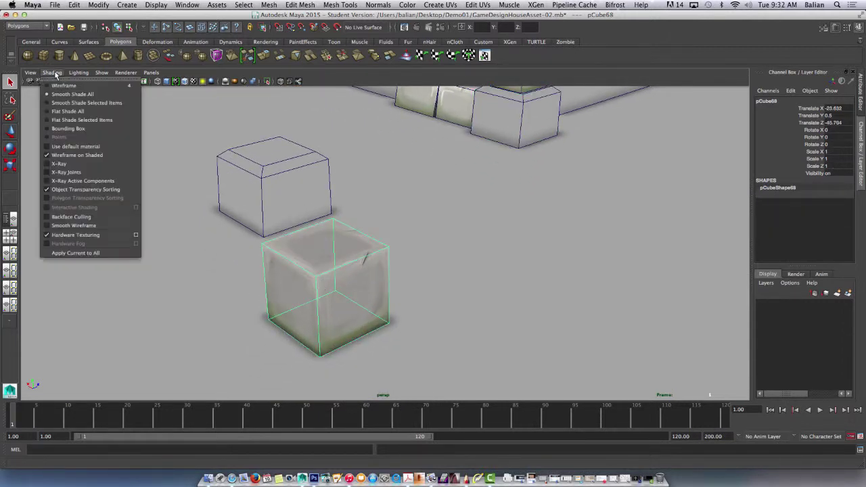
pyautogui.click(52, 156)
# Select the plain grey block and apply an automatic UV projection (polyAutoProj5, 6 planes)
pyautogui.click(505, 114)
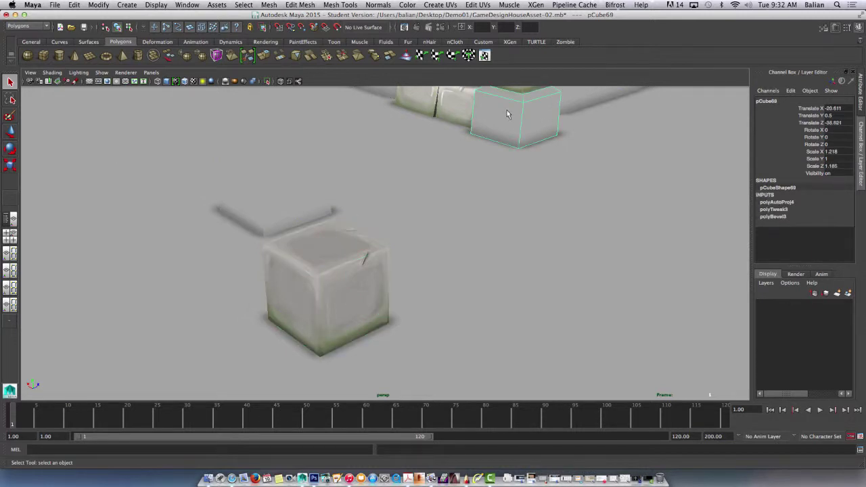
pyautogui.keyDown('alt'); pyautogui.moveTo(504, 114); pyautogui.dragTo(350, 271); pyautogui.keyUp('alt')
pyautogui.click(287, 222)
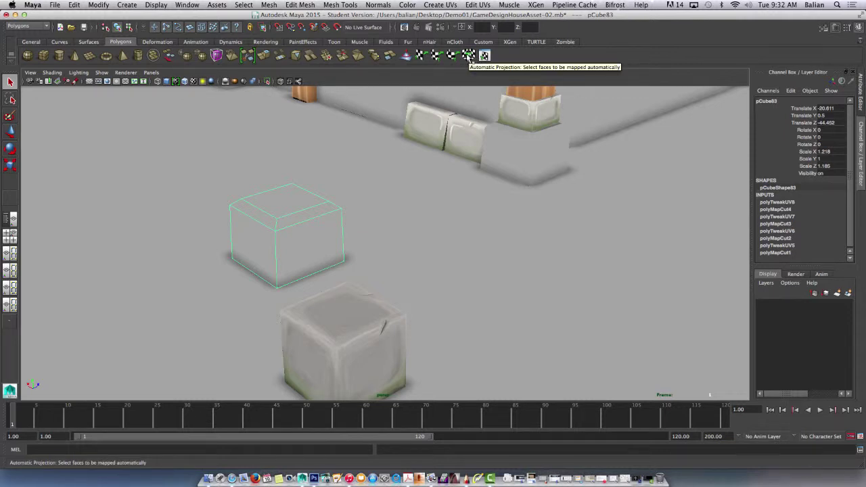
pyautogui.click(469, 57)
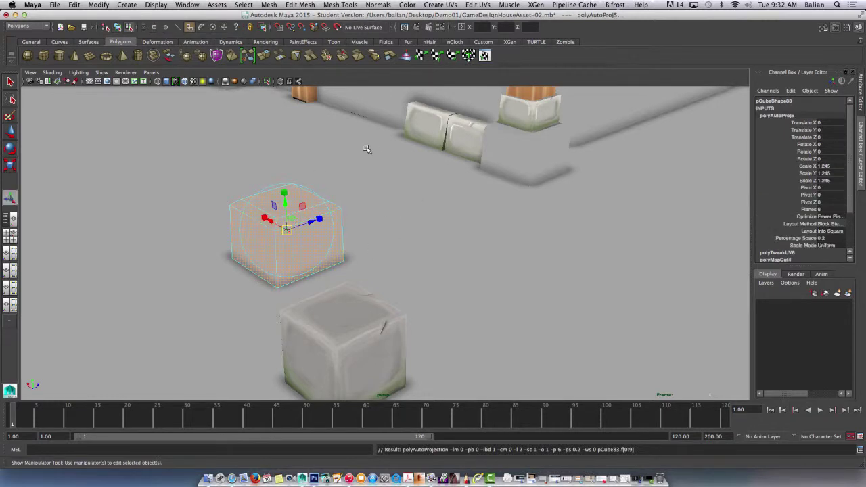
pyautogui.scroll(-5, 387, 159)
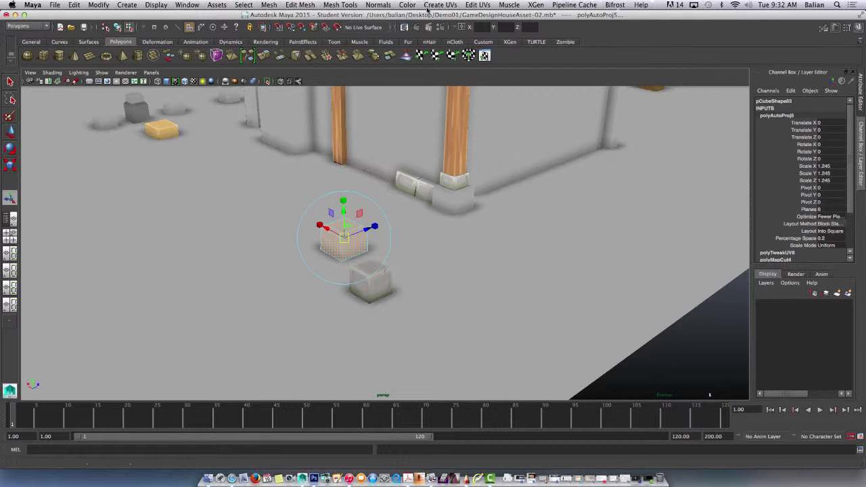
# Open the UV Texture Editor from the Edit UVs menu
pyautogui.click(449, 5)
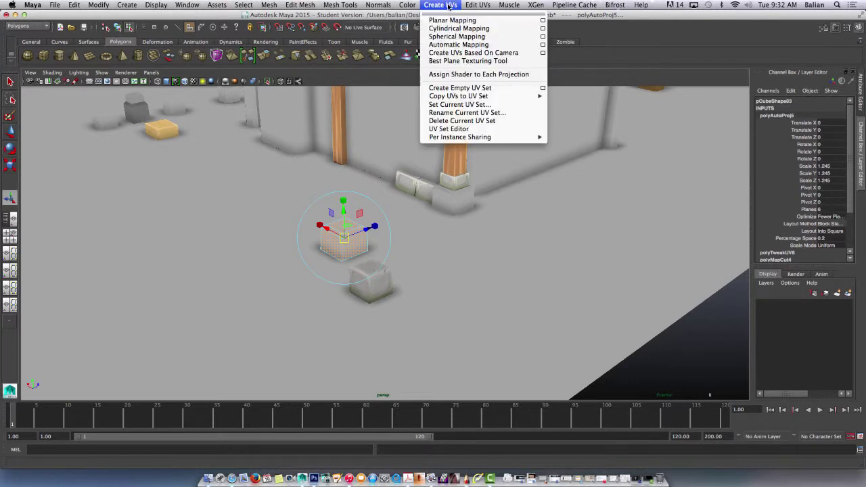
pyautogui.moveTo(478, 5)
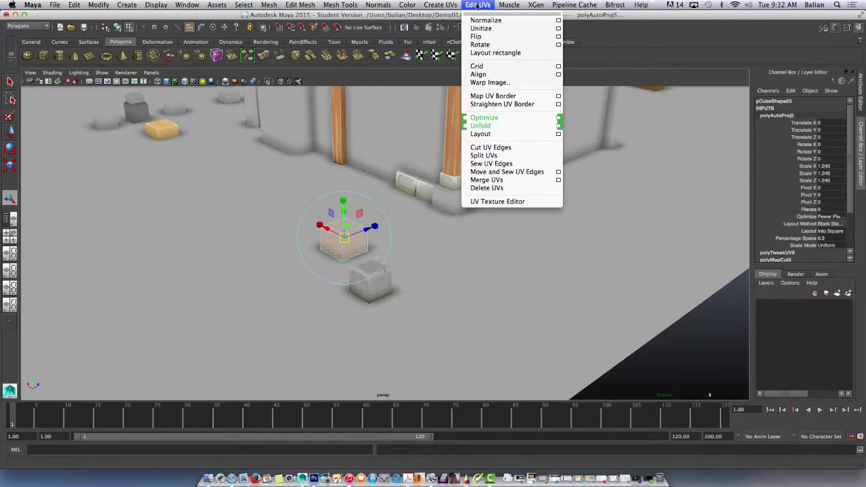
pyautogui.click(474, 202)
pyautogui.scroll(-3, 473, 203)
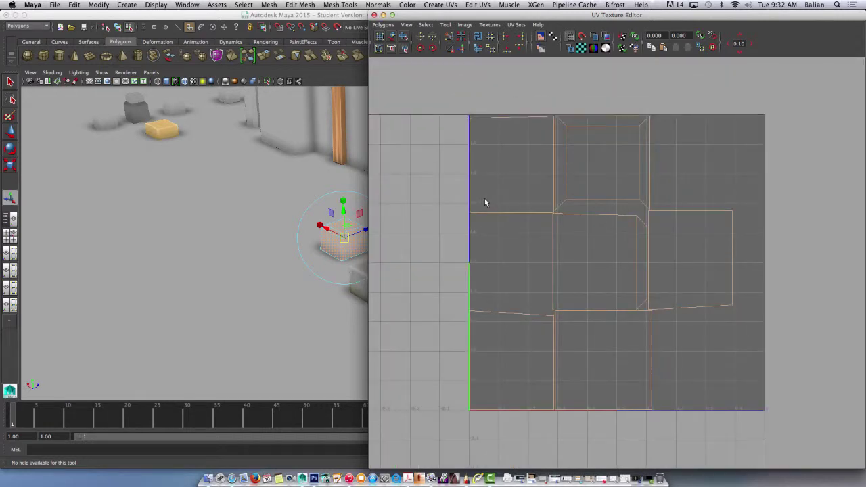
pyautogui.scroll(2, 485, 201)
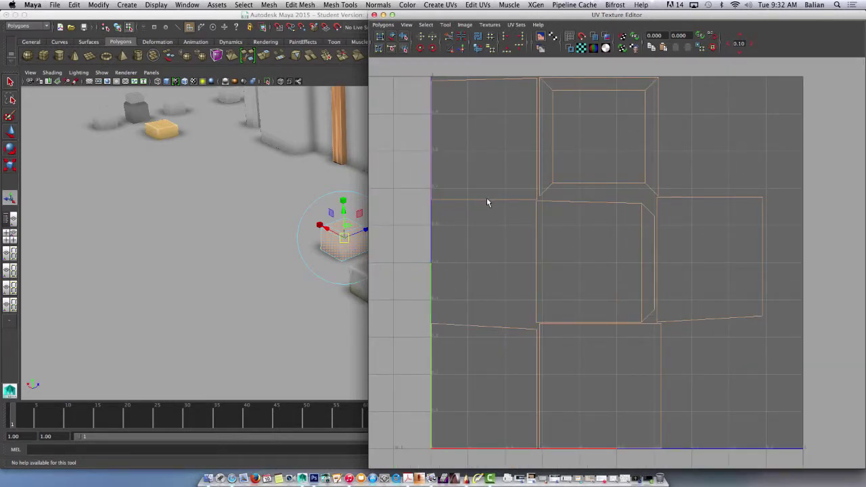
# Slide the UV Texture Editor right to reveal the scene and put the cube in component mode
pyautogui.moveTo(415, 15); pyautogui.dragTo(528, 15)
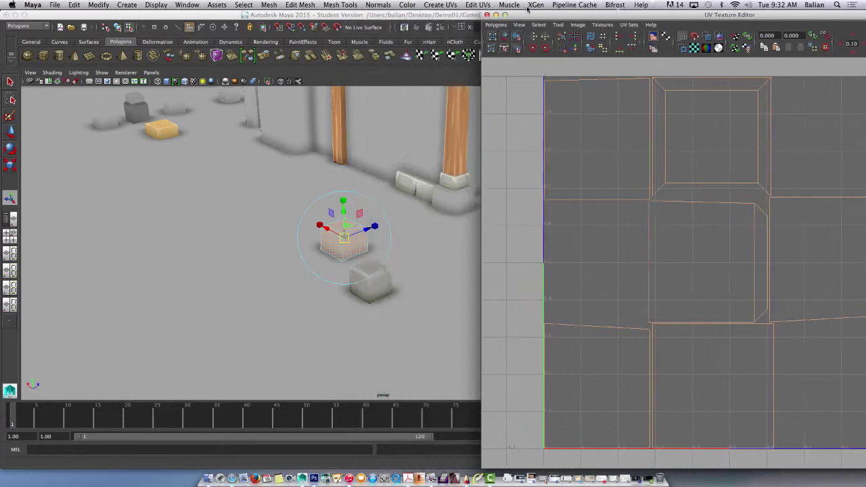
pyautogui.scroll(-3, 653, 217)
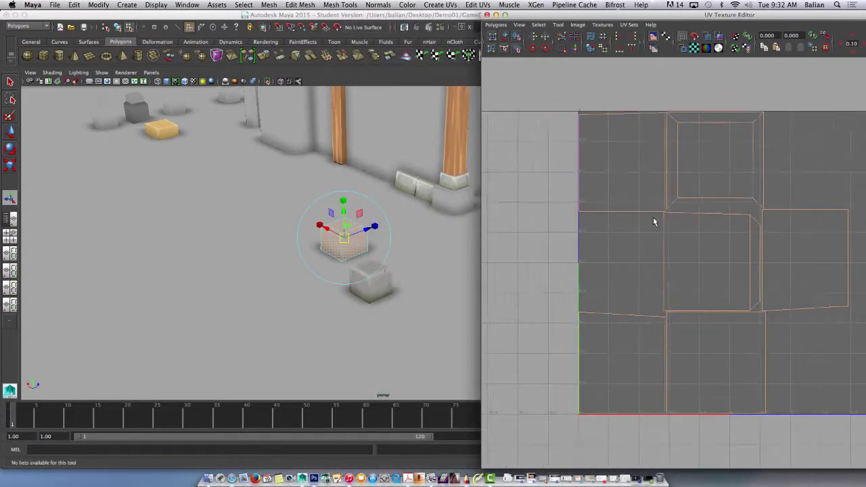
pyautogui.scroll(2, 653, 217)
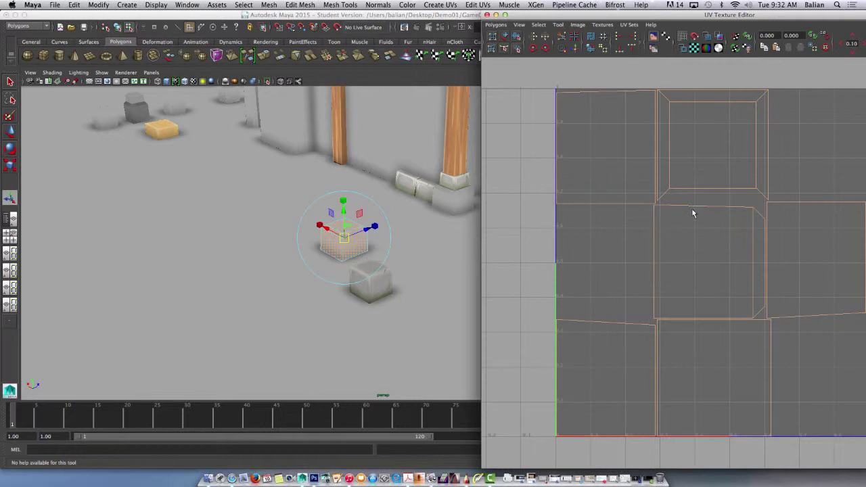
pyautogui.press('F11')
pyautogui.scroll(-1, 690, 225)
pyautogui.scroll(1, 690, 224)
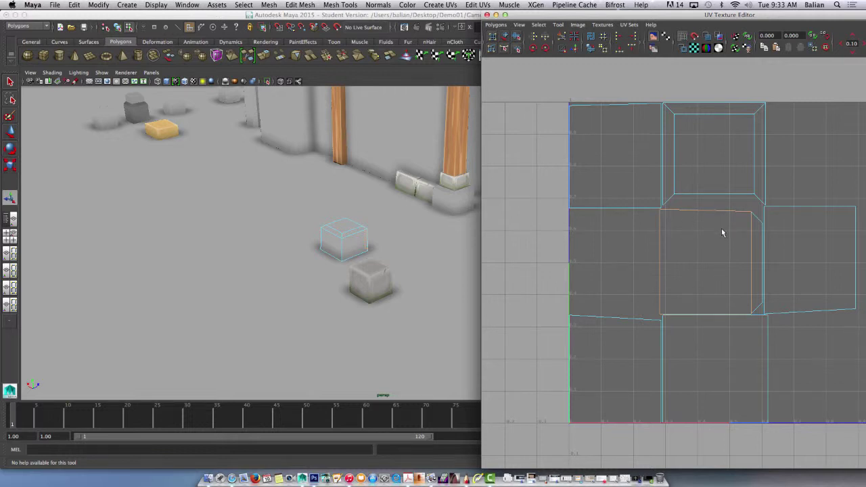
# Select all the UV points of the cube's projected layout
pyautogui.scroll(-1, 657, 156)
pyautogui.scroll(1, 673, 182)
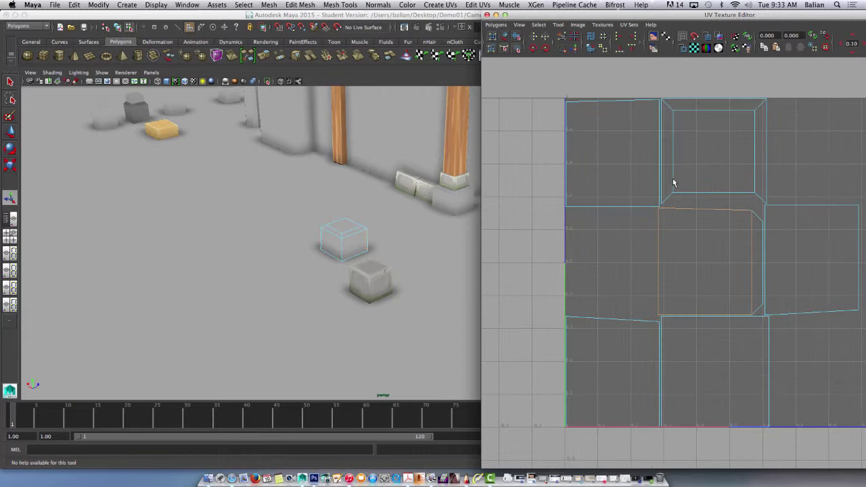
pyautogui.scroll(-2, 674, 182)
pyautogui.scroll(1, 595, 145)
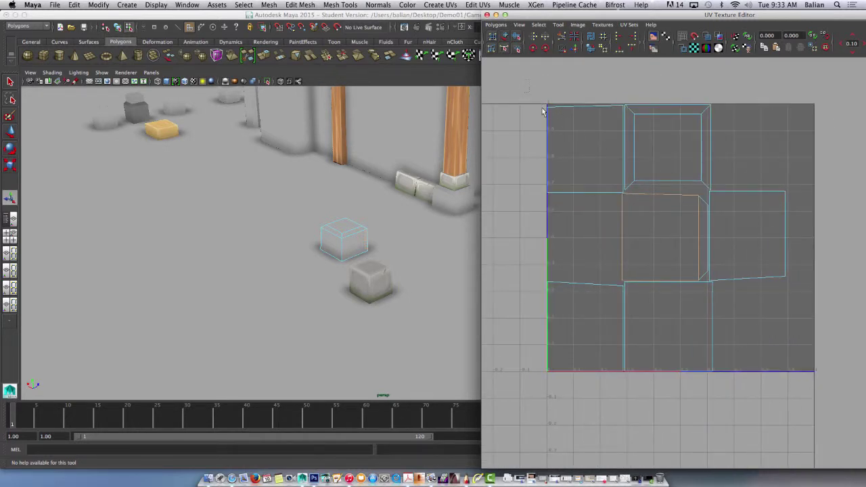
pyautogui.click(659, 246)
pyautogui.moveTo(658, 243); pyautogui.dragTo(686, 244, button='right')
pyautogui.moveTo(529, 88); pyautogui.dragTo(846, 438)
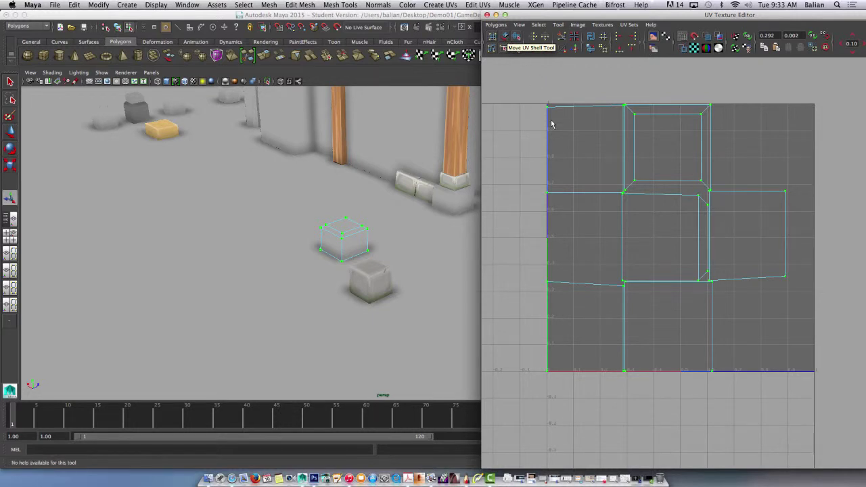
# Move the upper-left UV face left, outside the square's left edge
pyautogui.moveTo(582, 155); pyautogui.dragTo(580, 183, button='right')
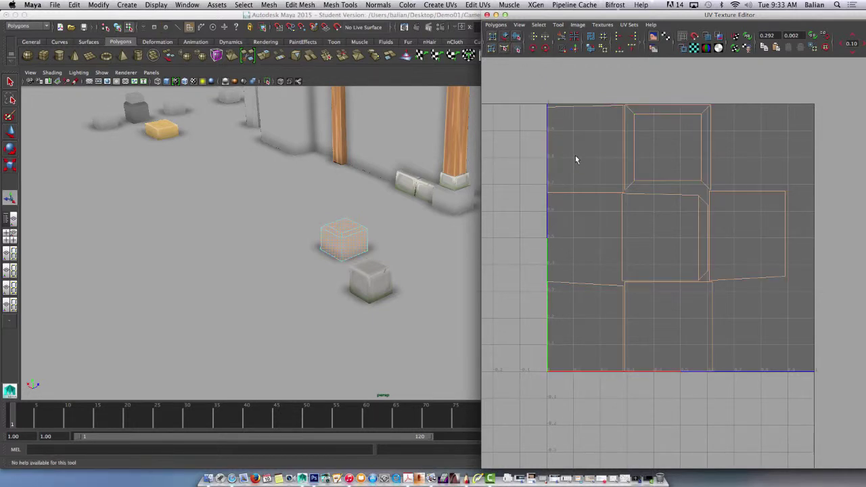
pyautogui.press('w')
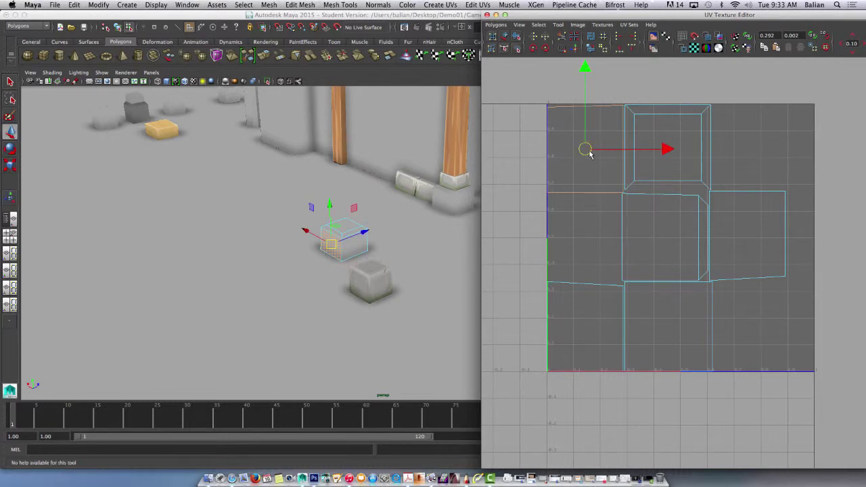
pyautogui.moveTo(624, 153); pyautogui.dragTo(605, 141)
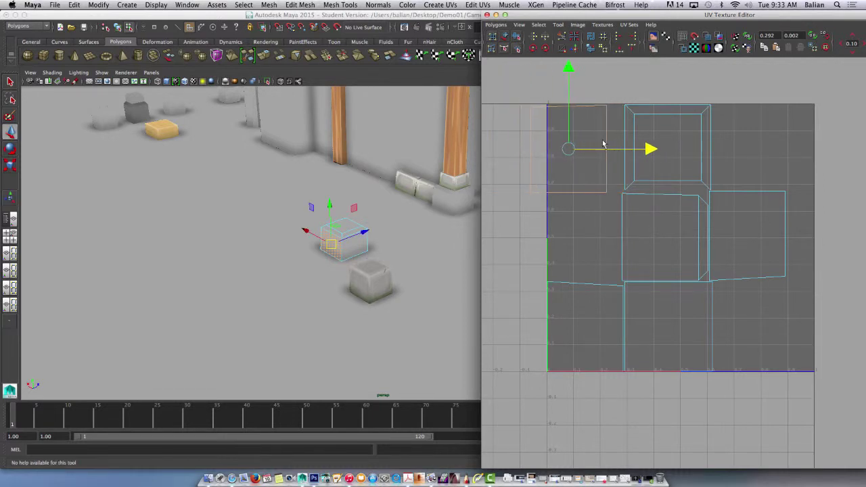
# Shift the top bevelled UV shell right with Move UV Shell, then pick the bottom-middle shell
pyautogui.click(505, 36)
pyautogui.click(649, 141)
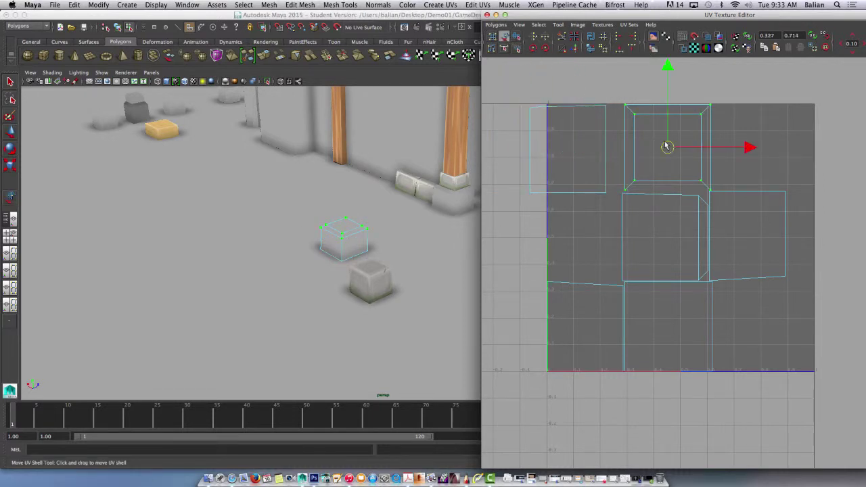
pyautogui.moveTo(695, 147); pyautogui.dragTo(724, 154)
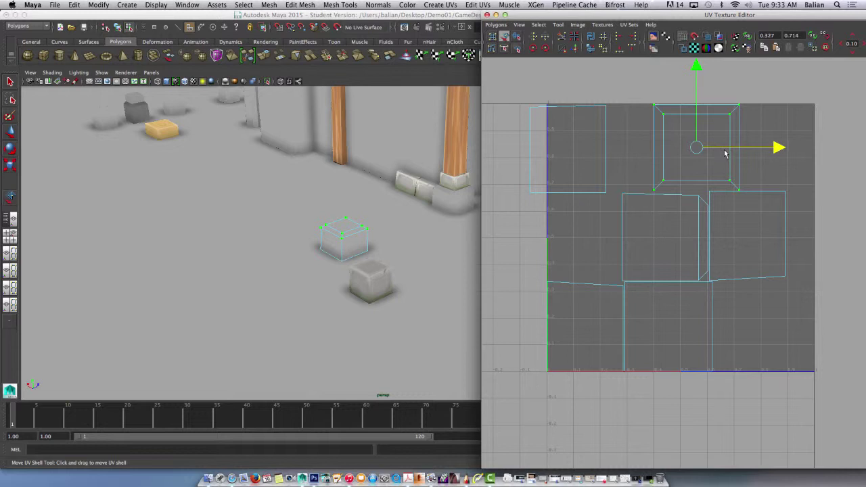
pyautogui.click(657, 309)
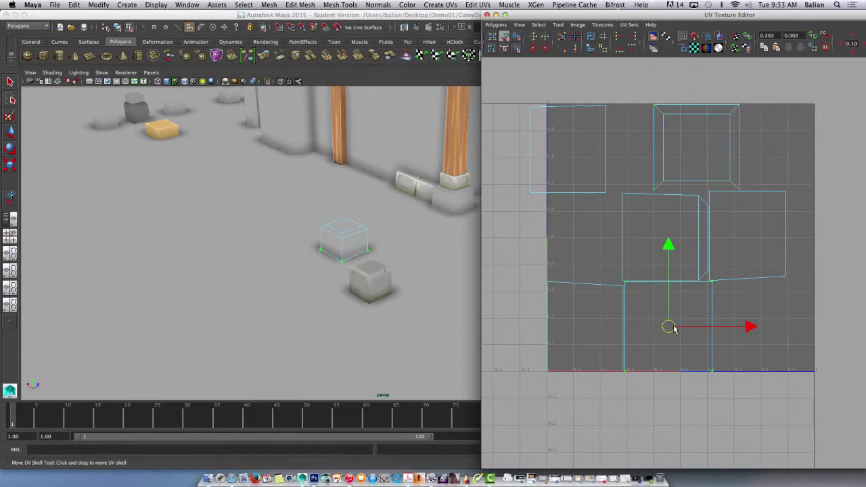
# Move the lower square face's UV shell down and right, outside the 0–1 range
pyautogui.rightClick(674, 329)
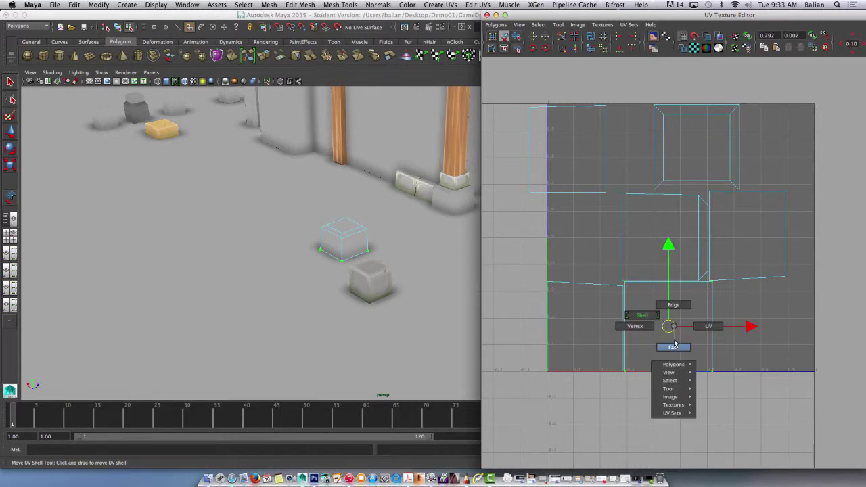
pyautogui.moveTo(347, 256)
pyautogui.keyDown('alt'); pyautogui.mouseDown()
pyautogui.moveTo(342, 219)
pyautogui.moveTo(342, 252)
pyautogui.mouseUp(); pyautogui.keyUp('alt')
pyautogui.click(342, 253)
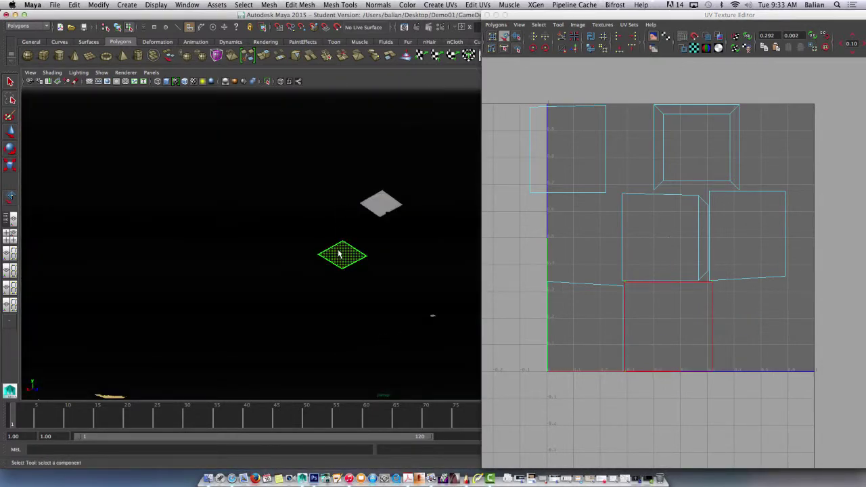
pyautogui.click(651, 316)
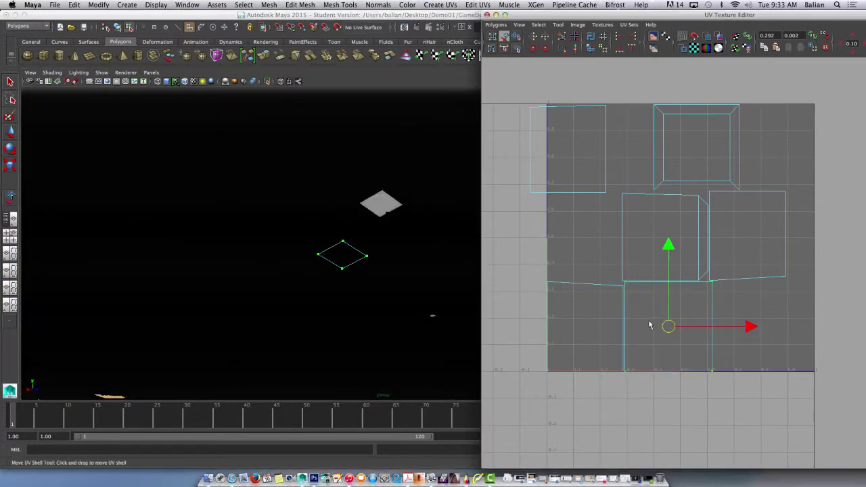
pyautogui.moveTo(669, 281); pyautogui.dragTo(674, 385)
pyautogui.moveTo(700, 432); pyautogui.dragTo(779, 429)
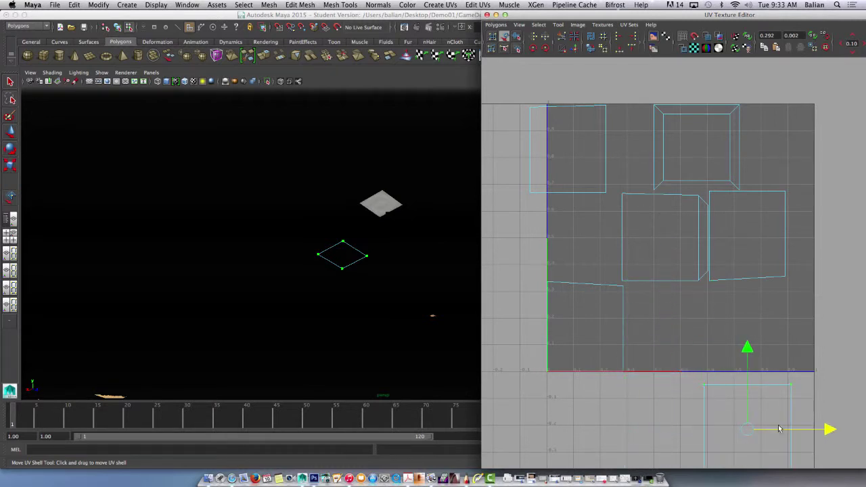
# Orbit around the cube and select its thin top bevel face
pyautogui.click(705, 134)
pyautogui.keyDown('alt'); pyautogui.moveTo(386, 188); pyautogui.dragTo(349, 223); pyautogui.keyUp('alt')
pyautogui.click(349, 223)
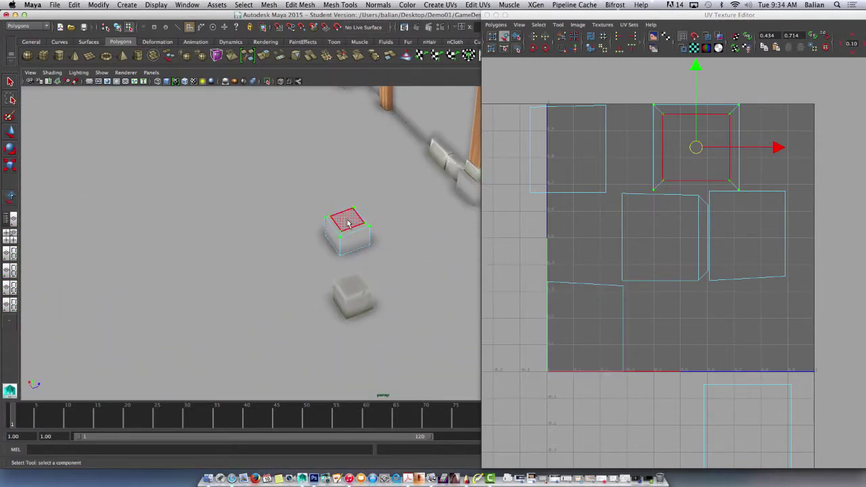
pyautogui.click(347, 223)
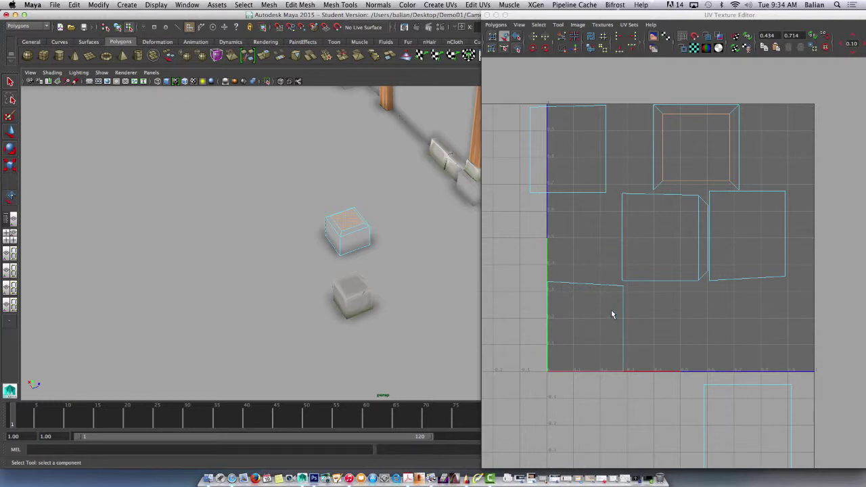
pyautogui.keyDown('alt'); pyautogui.moveTo(338, 224); pyautogui.dragTo(309, 267); pyautogui.keyUp('alt')
pyautogui.click(306, 261)
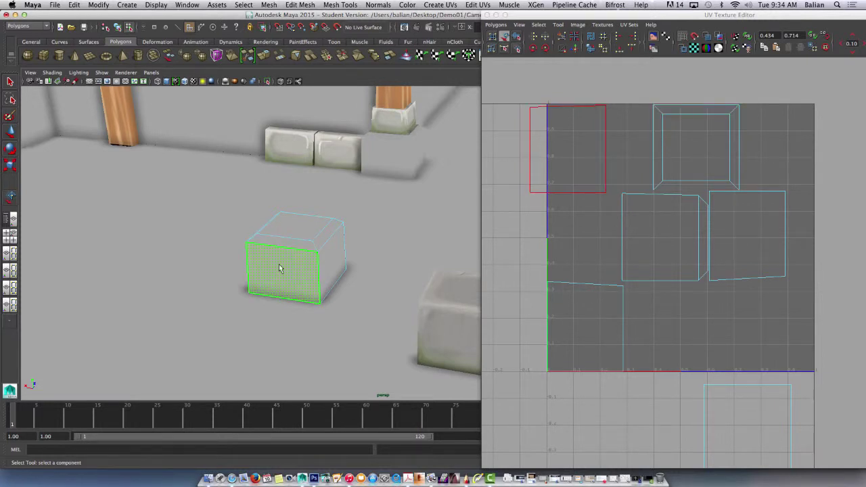
pyautogui.click(287, 244)
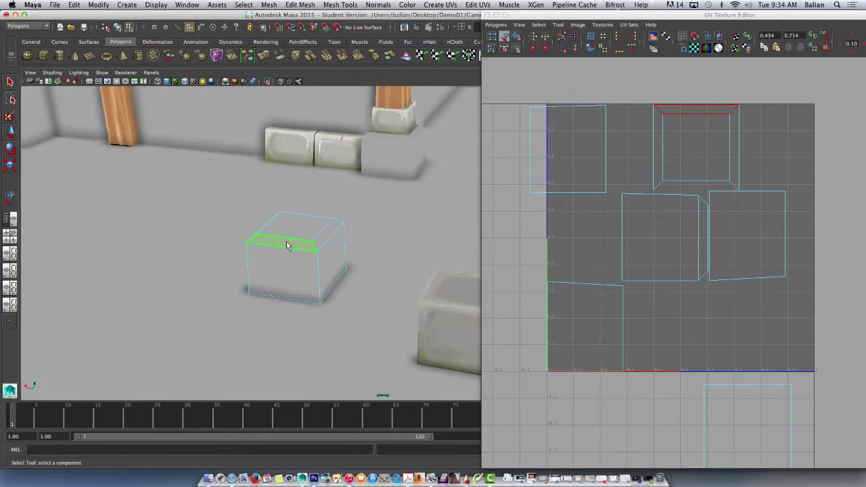
pyautogui.press('w')
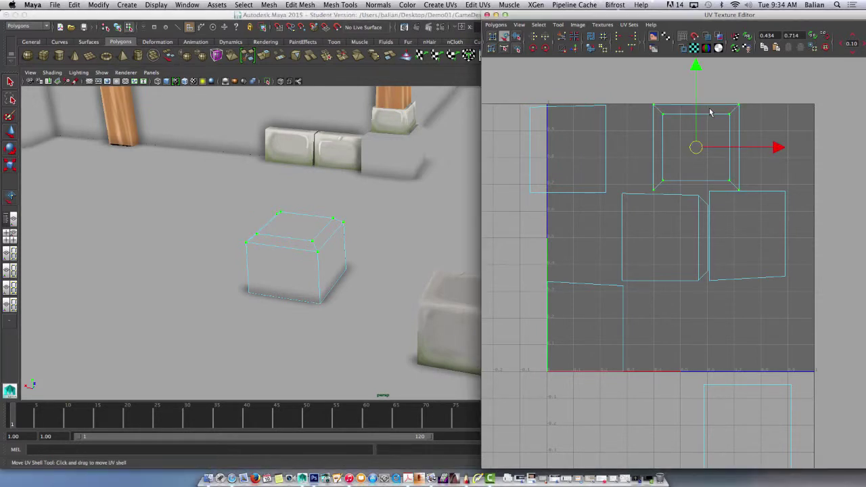
# Nudge the thin top strip's UVs, undo the nudge, then open the Polygons menu
pyautogui.rightClick(710, 113)
pyautogui.rightClick(678, 113)
pyautogui.press('q')
pyautogui.click(291, 245)
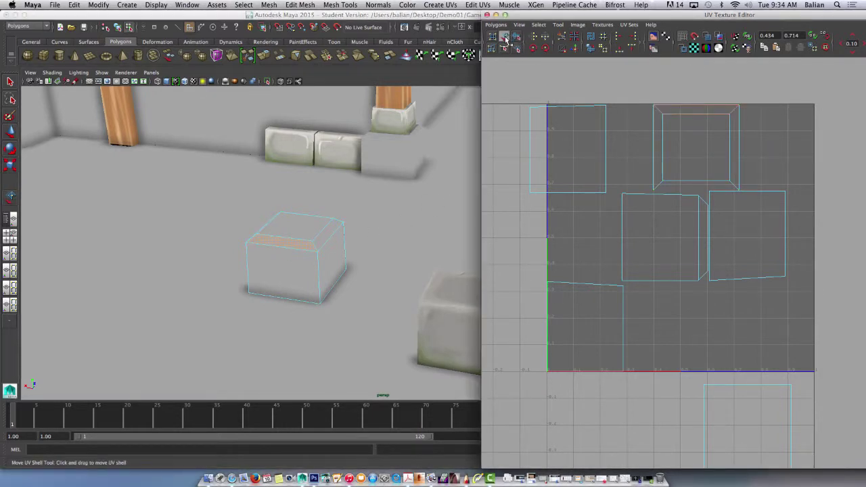
pyautogui.press('w')
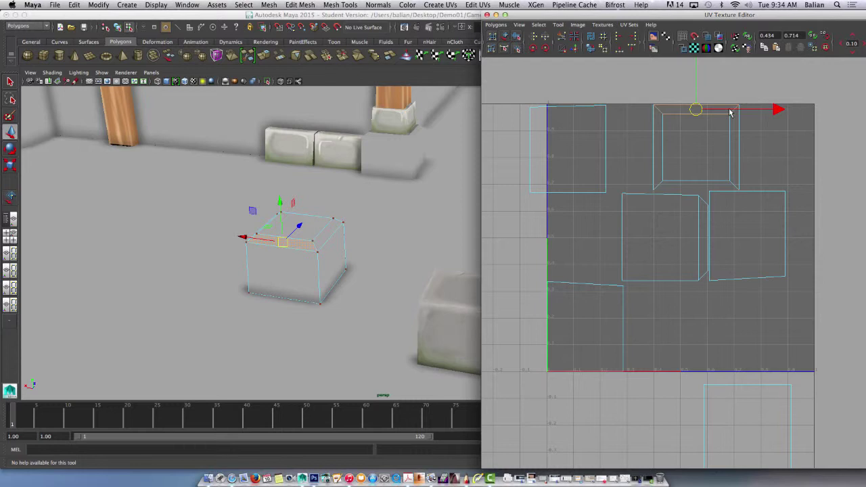
pyautogui.moveTo(697, 96)
pyautogui.mouseDown()
pyautogui.moveTo(698, 78)
pyautogui.moveTo(690, 105)
pyautogui.moveTo(691, 90)
pyautogui.mouseUp()
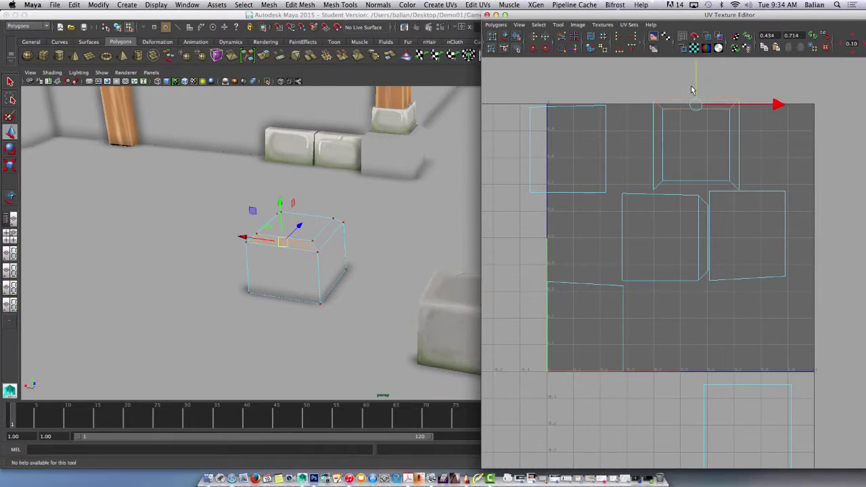
pyautogui.hotkey('ctrl', 'z')
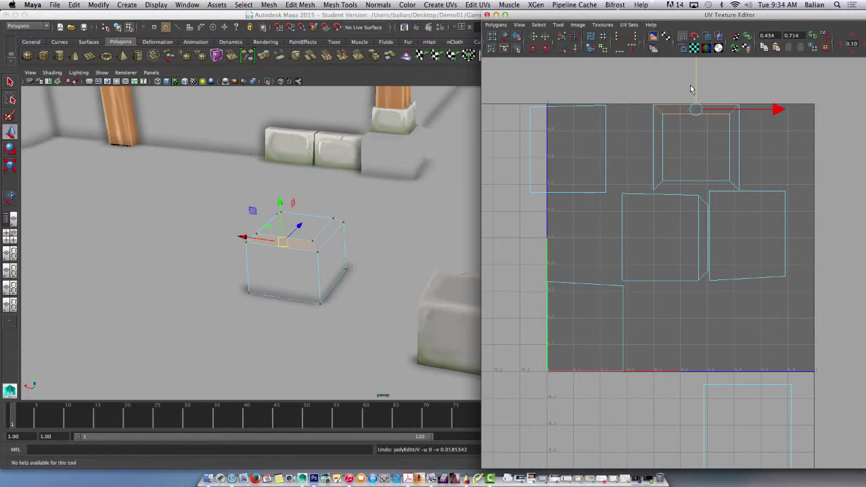
pyautogui.click(495, 25)
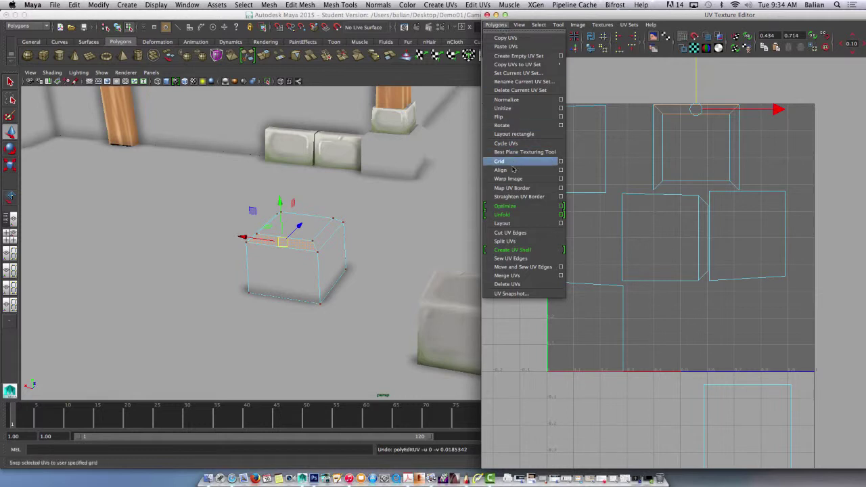
# Dismiss the Polygons menu without choosing an operation
pyautogui.click(682, 110)
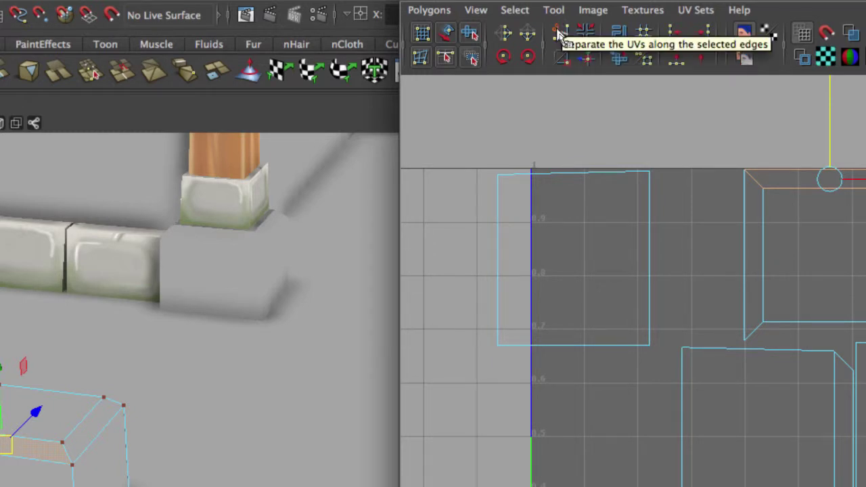
# Cut the thin top bevel strip free and move its shell up above the grid
pyautogui.click(559, 34)
pyautogui.scroll(-2, 556, 95)
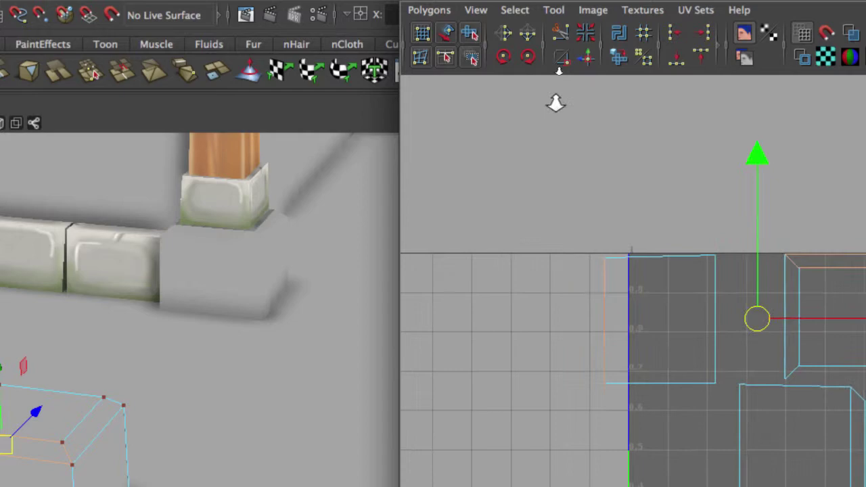
pyautogui.scroll(2, 556, 102)
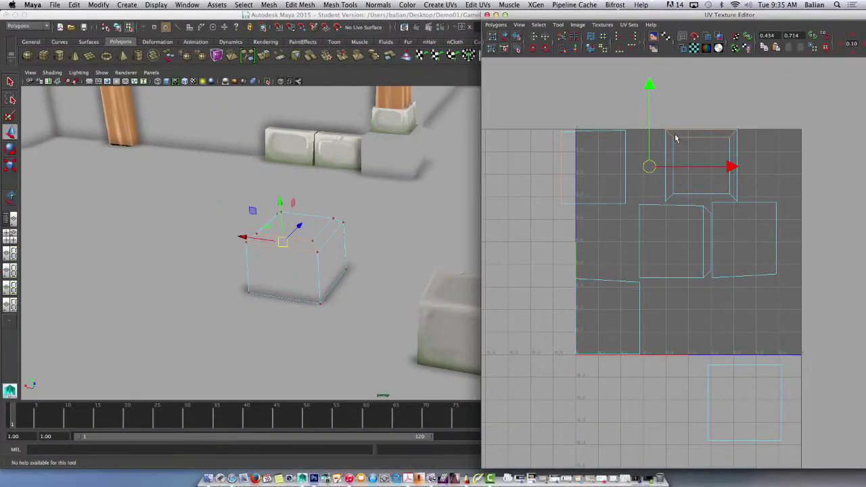
pyautogui.rightClick(700, 150)
pyautogui.click(688, 137)
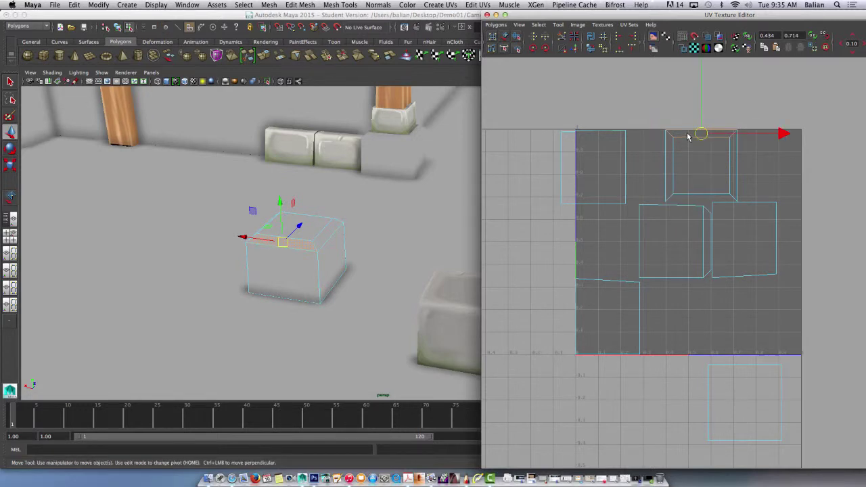
pyautogui.click(505, 38)
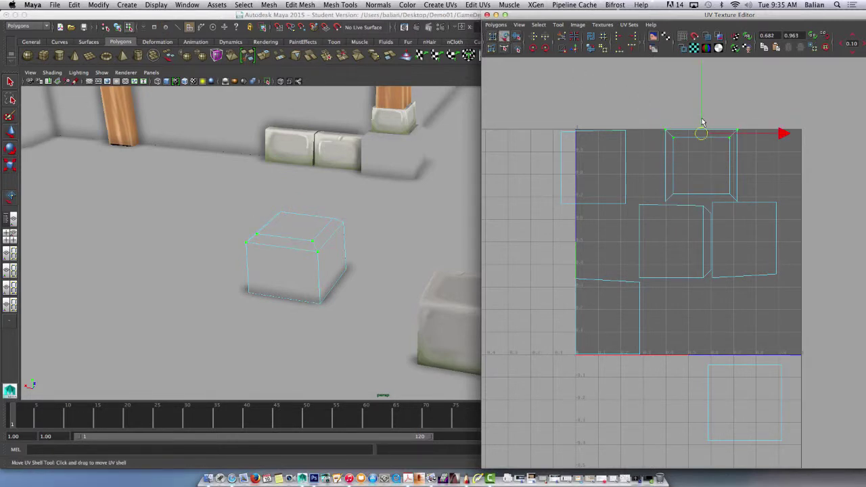
pyautogui.moveTo(701, 121); pyautogui.dragTo(699, 100)
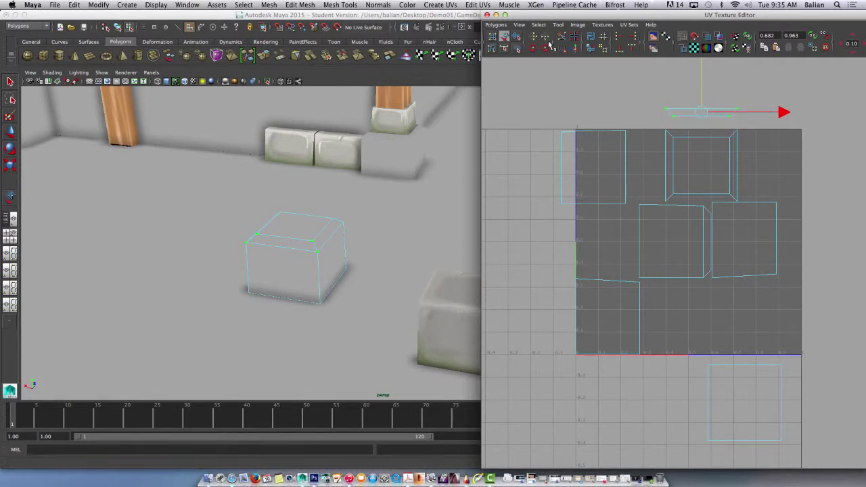
# Rotate the strip shell twice to lie horizontal and slide it left above the top-left square
pyautogui.press('e')
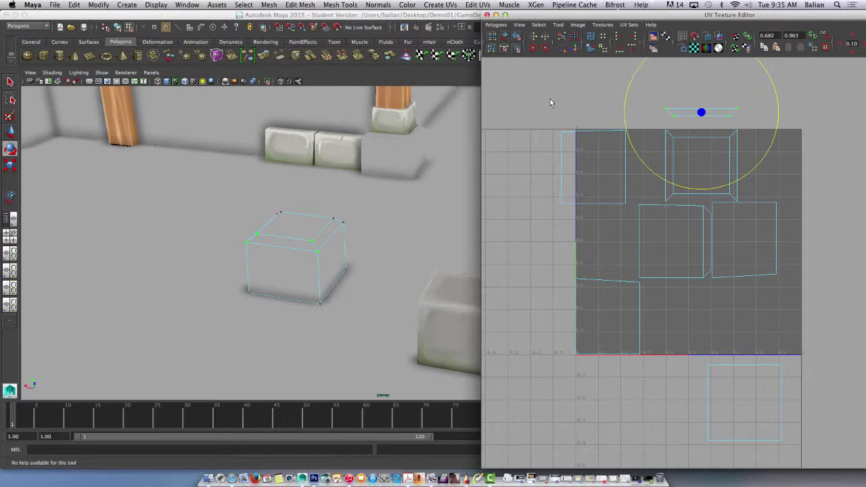
pyautogui.click(533, 48)
pyautogui.click(533, 49)
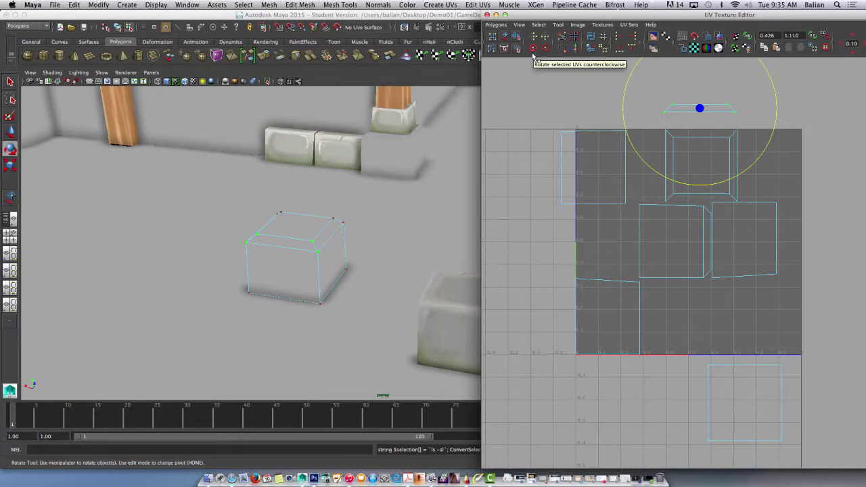
pyautogui.press('w')
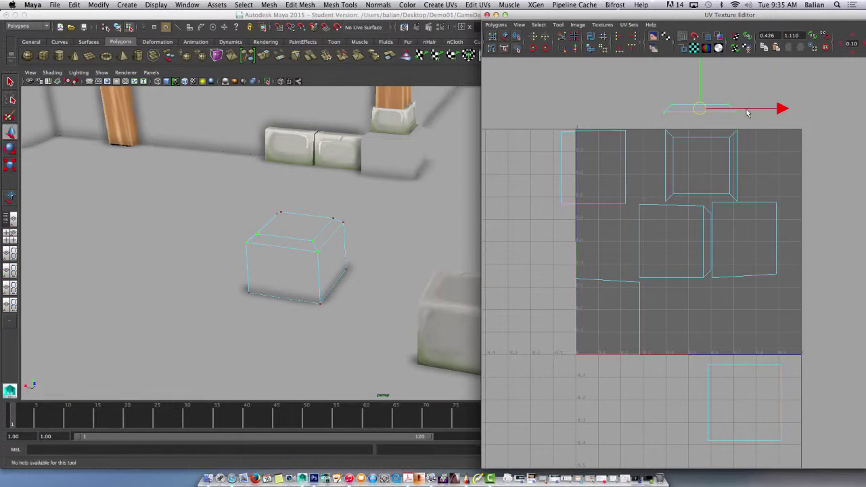
pyautogui.moveTo(767, 111); pyautogui.dragTo(659, 111)
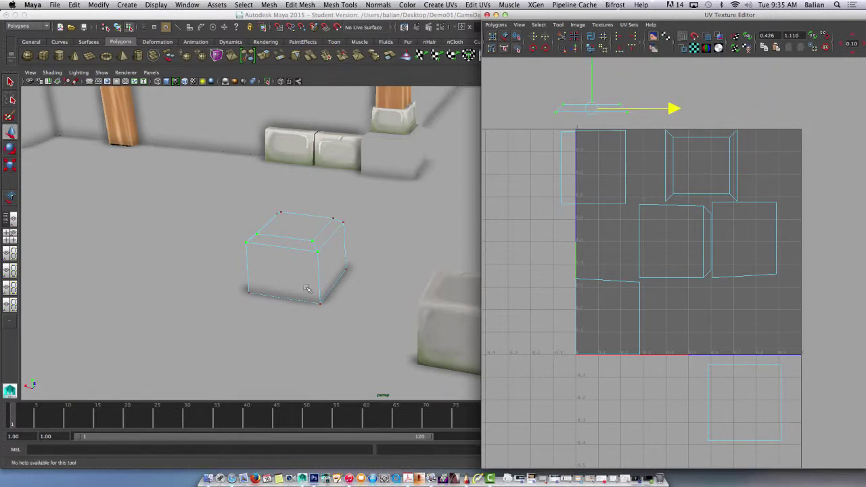
# Select the front face and its top-left UV shell, rotating it 45° and back to square
pyautogui.moveTo(303, 274); pyautogui.dragTo(300, 284, button='right')
pyautogui.click(287, 271)
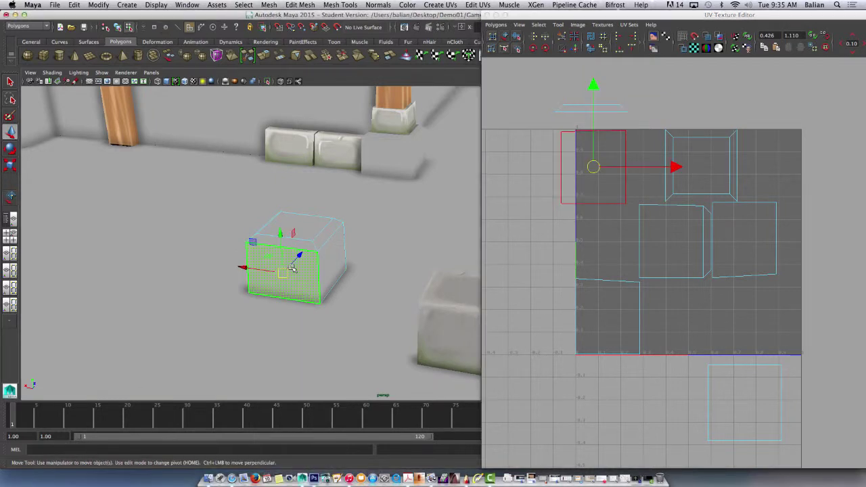
pyautogui.rightClick(623, 147)
pyautogui.click(626, 126)
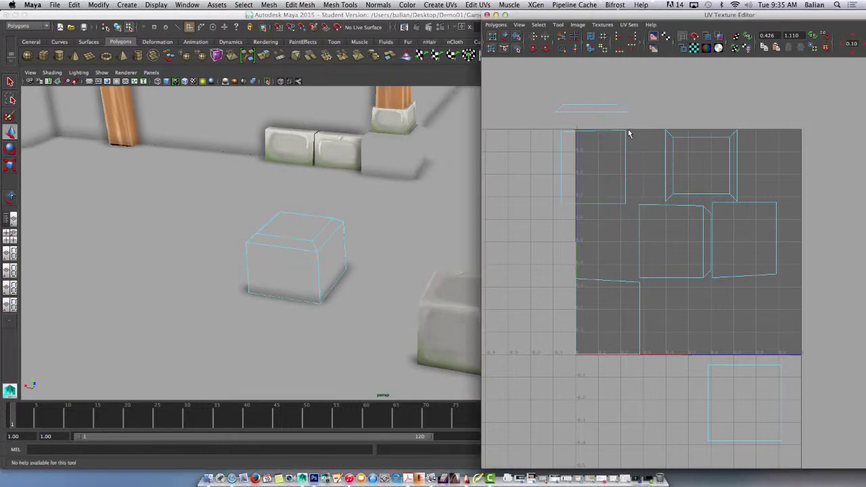
pyautogui.click(626, 144)
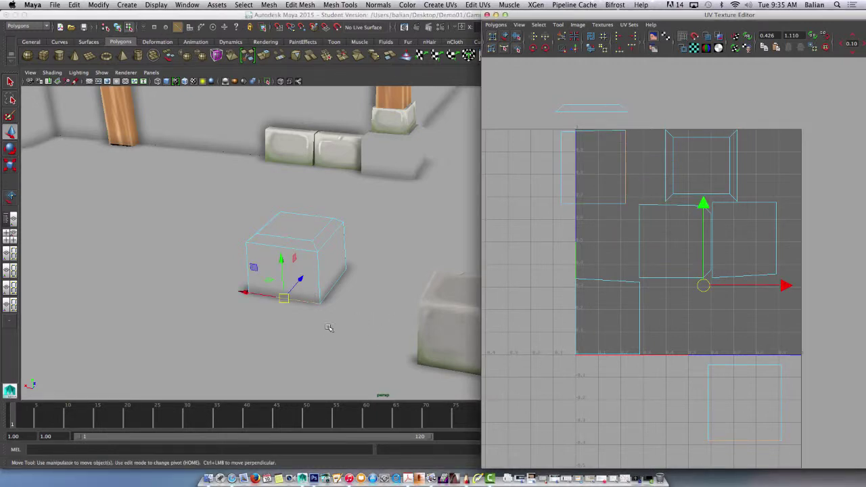
pyautogui.click(504, 39)
pyautogui.click(594, 175)
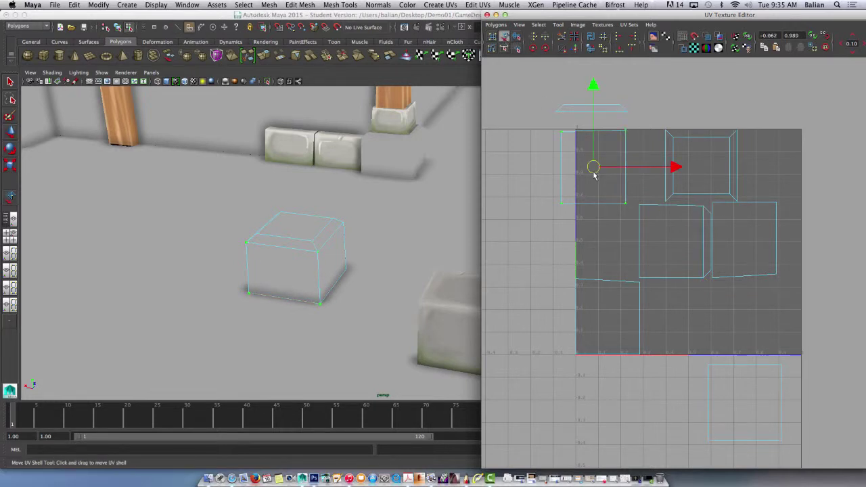
pyautogui.press('e')
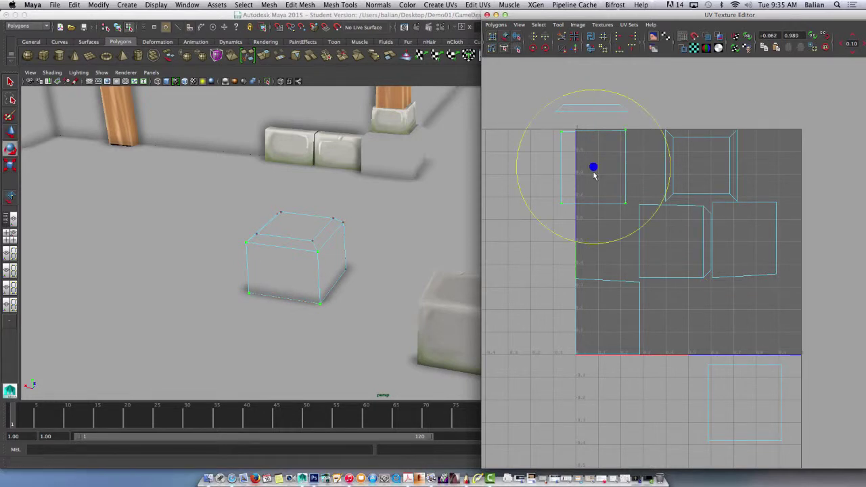
pyautogui.click(545, 49)
pyautogui.click(546, 49)
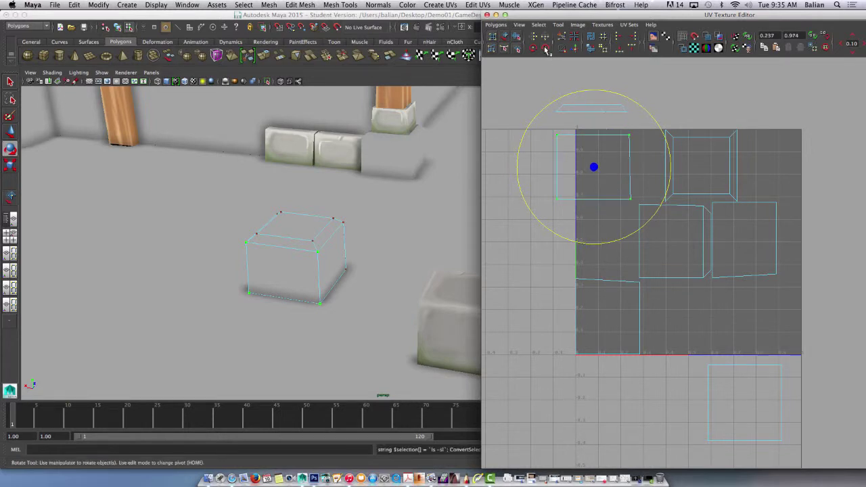
# Move the front face's UV shell up to sit directly beneath the bevel strip
pyautogui.rightClick(590, 161)
pyautogui.moveTo(592, 164)
pyautogui.mouseDown(button='right')
pyautogui.moveTo(590, 145)
pyautogui.moveTo(592, 178)
pyautogui.mouseUp(button='right')
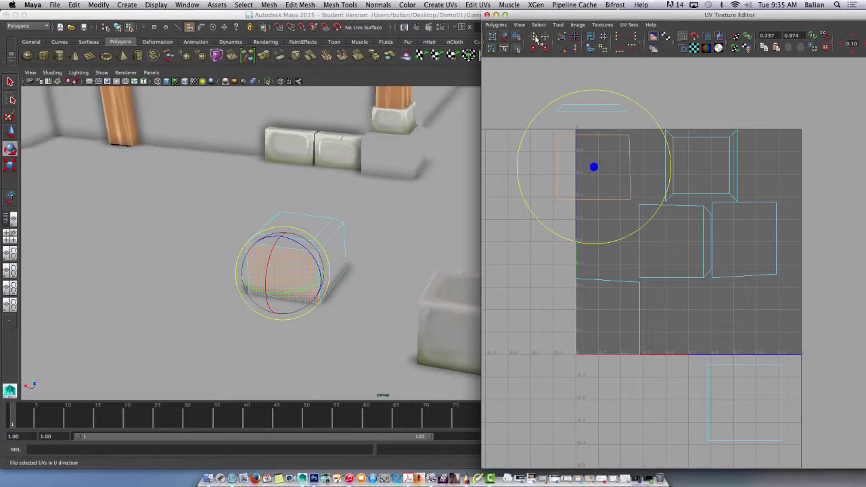
pyautogui.click(505, 37)
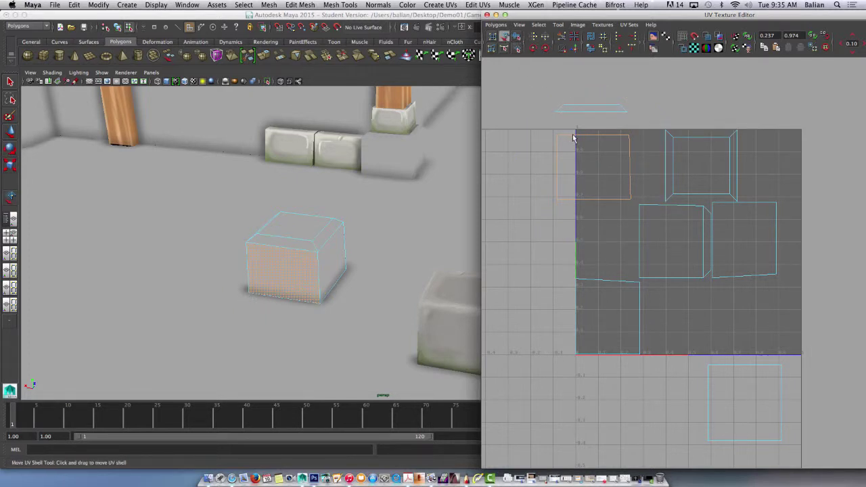
pyautogui.press('w')
pyautogui.moveTo(593, 148); pyautogui.dragTo(594, 133)
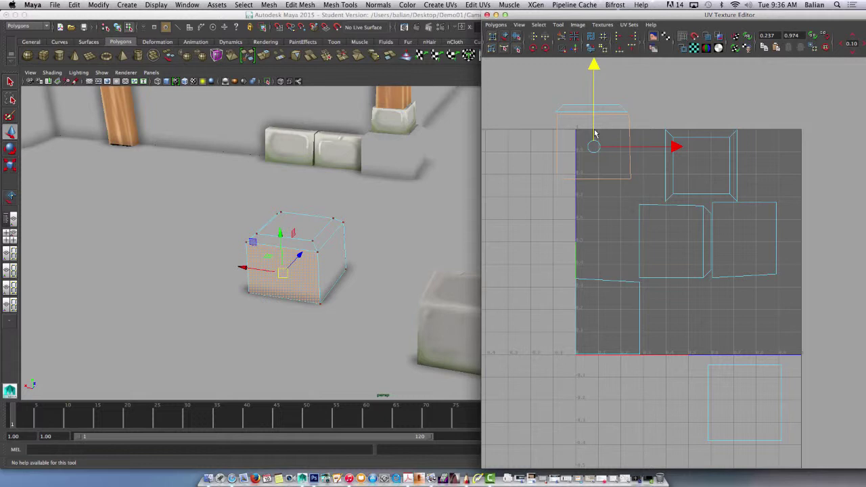
# Pick the upper-left shell's top edge and Move and Sew the bevel strip onto it (polyMapSewMove11)
pyautogui.scroll(2, 595, 129)
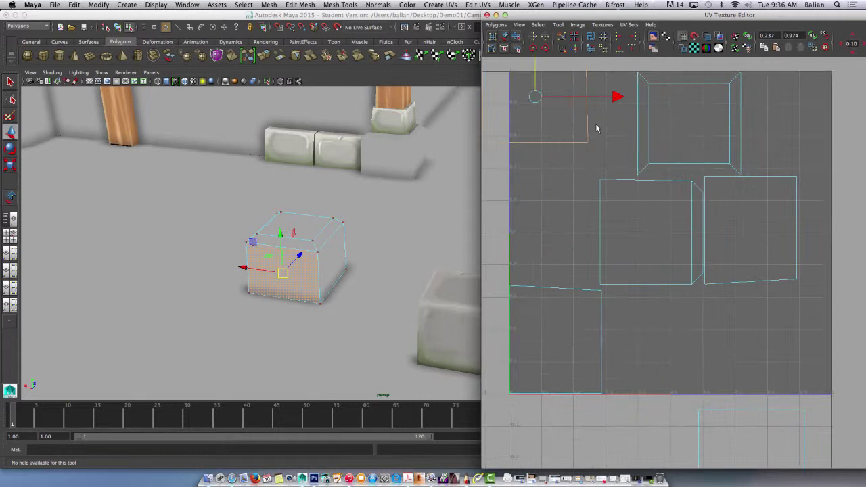
pyautogui.keyDown('alt'); pyautogui.moveTo(596, 129); pyautogui.dragTo(665, 198, button='middle'); pyautogui.keyUp('alt')
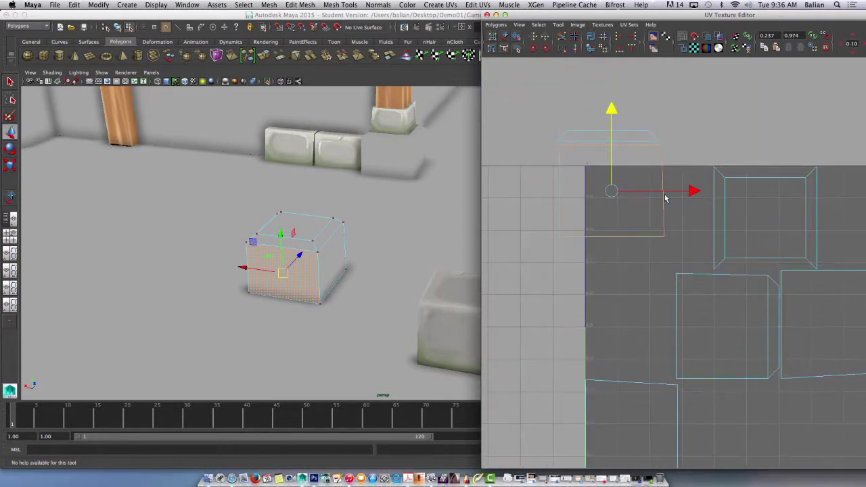
pyautogui.moveTo(623, 150); pyautogui.dragTo(624, 130, button='right')
pyautogui.click(623, 150)
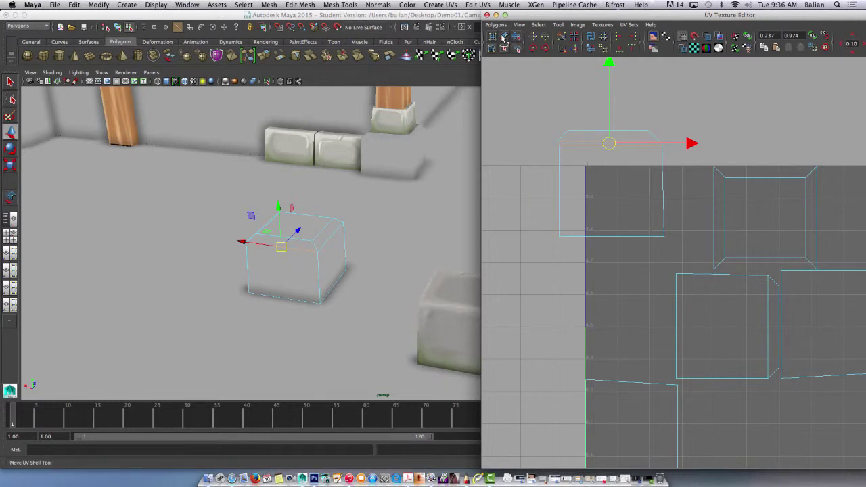
pyautogui.click(576, 50)
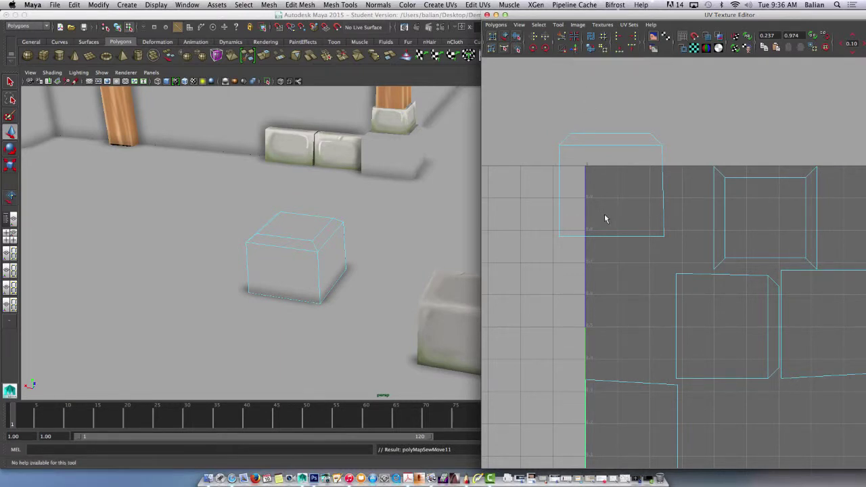
pyautogui.scroll(-3, 722, 254)
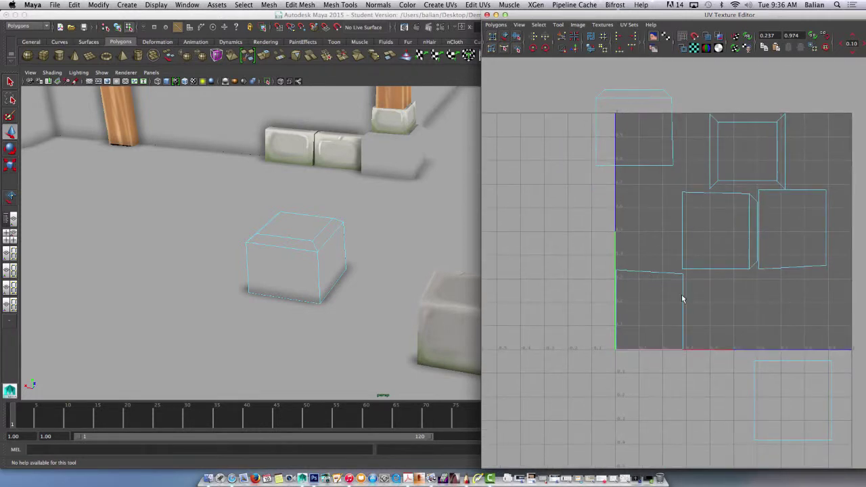
pyautogui.press('w')
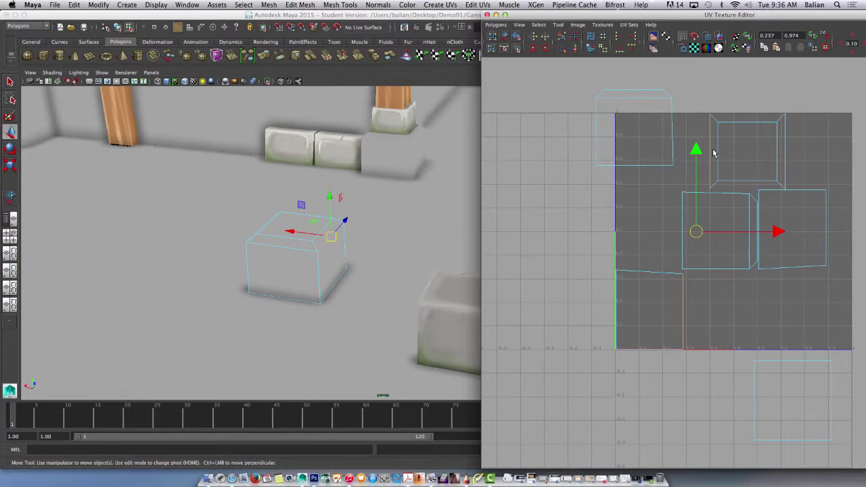
pyautogui.click(573, 49)
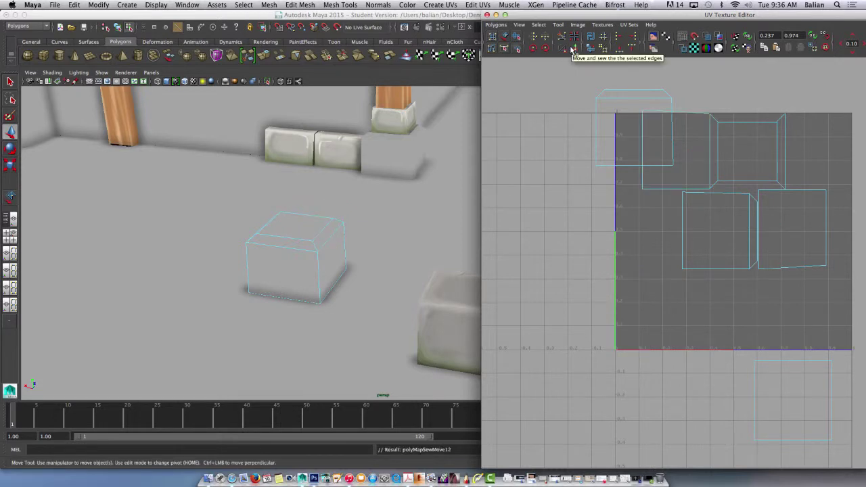
pyautogui.moveTo(689, 153); pyautogui.dragTo(684, 165, button='right')
pyautogui.click(685, 165)
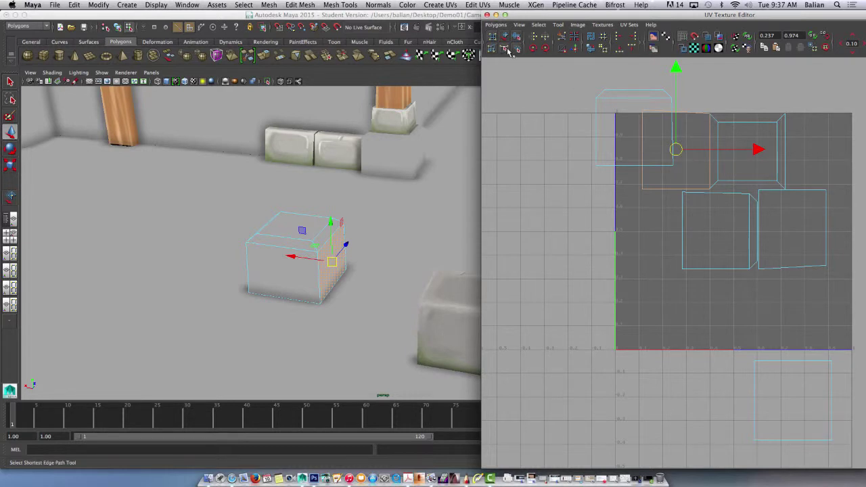
pyautogui.click(533, 50)
pyautogui.click(533, 50)
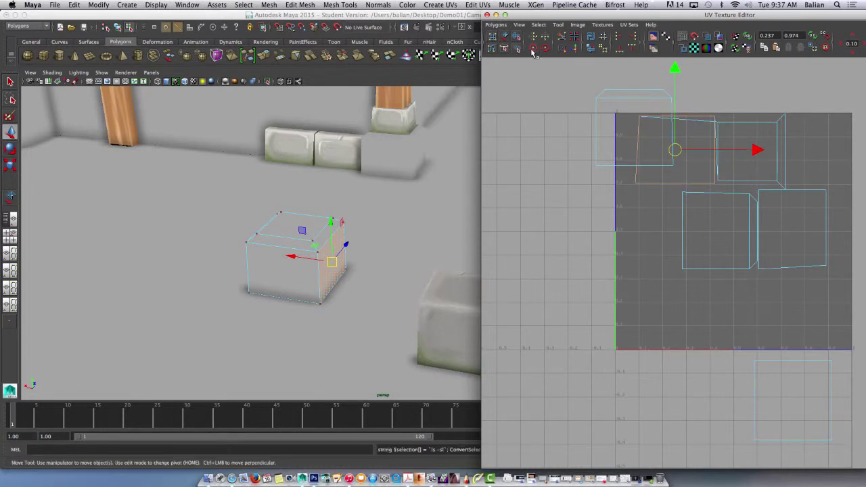
pyautogui.click(532, 50)
pyautogui.click(533, 50)
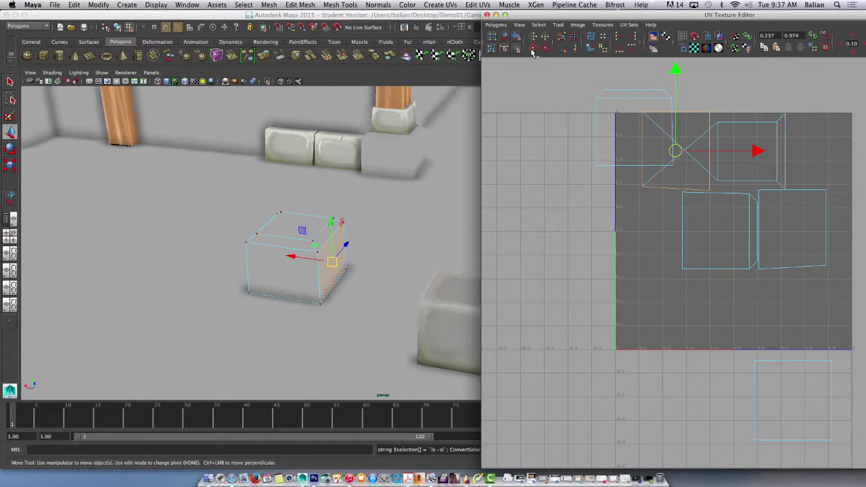
pyautogui.hotkey('ctrl', 'z')
pyautogui.hotkey('ctrl', 'z')
pyautogui.hotkey('ctrl', 'z')
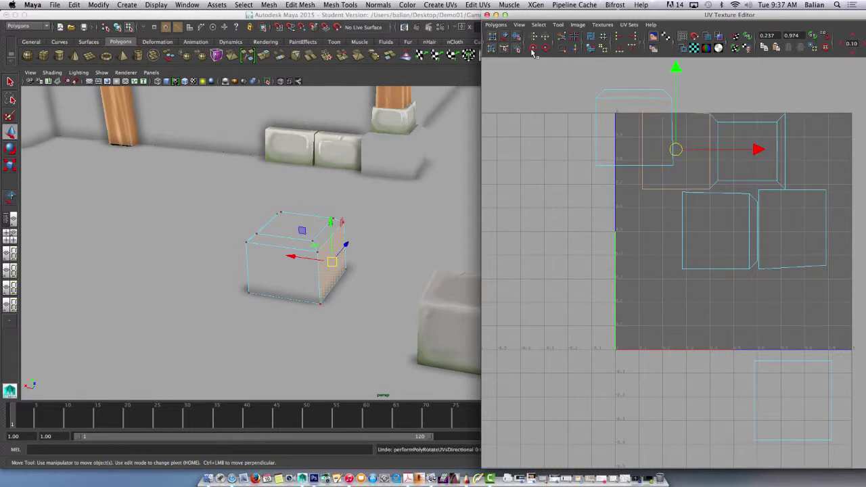
pyautogui.click(716, 142)
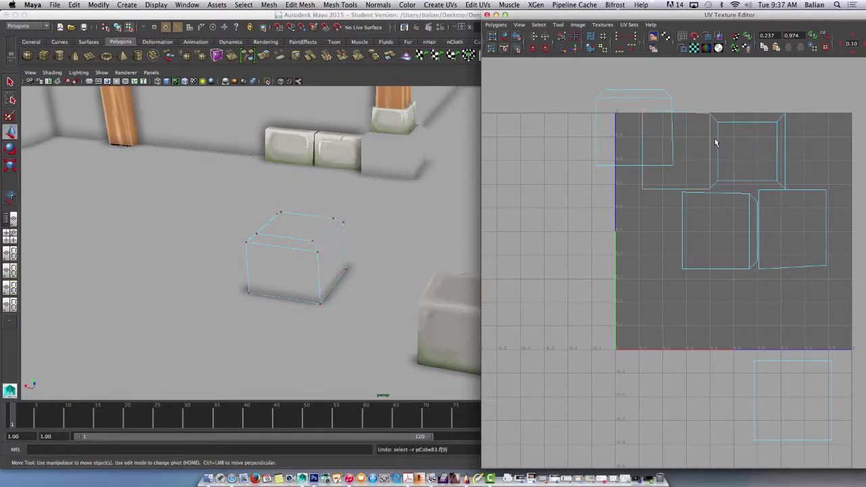
pyautogui.hotkey('ctrl', 'z')
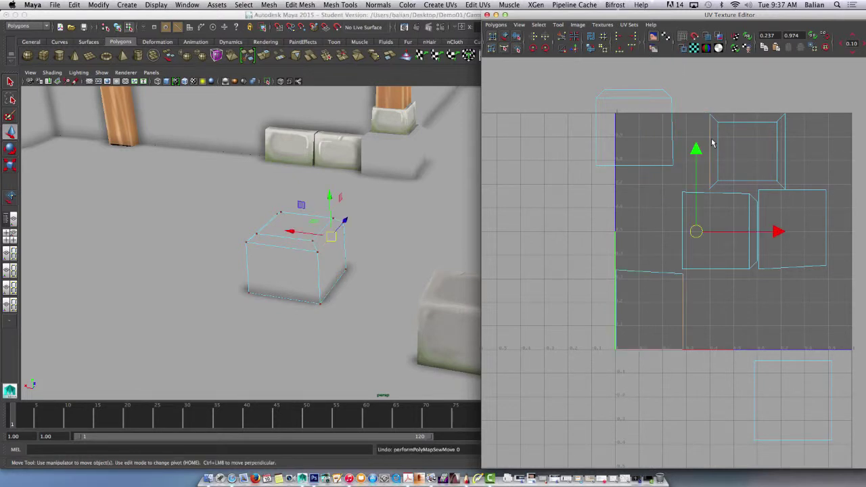
# Cut the UVs along the upper-right shell's left edge to detach its bevel strip
pyautogui.moveTo(712, 144); pyautogui.dragTo(713, 147, button='right')
pyautogui.click(713, 149)
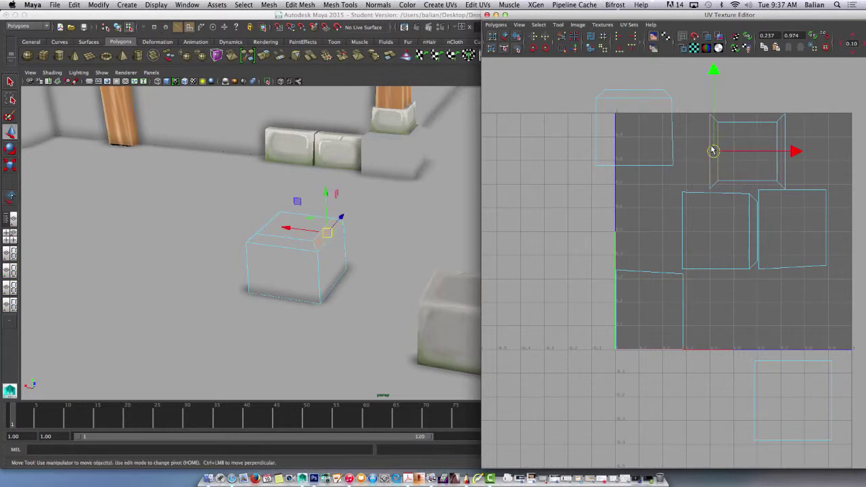
pyautogui.click(561, 39)
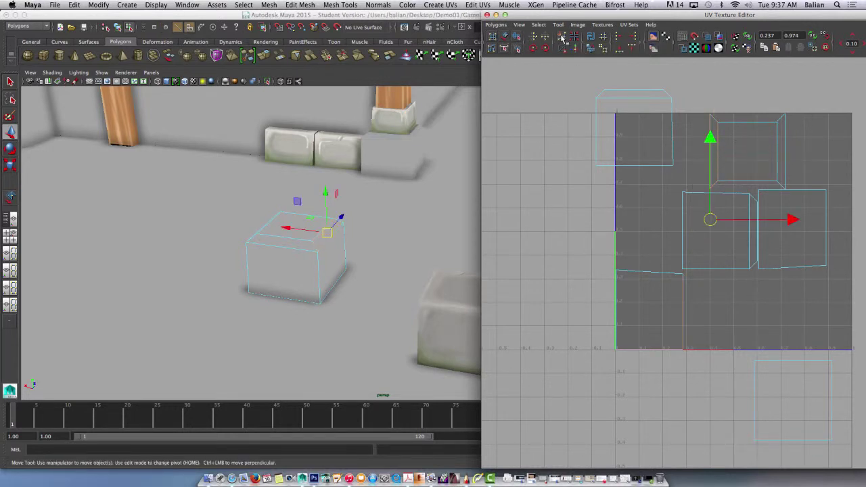
# Move the detached bevel strip left, outside the 0–1 square beside its left edge
pyautogui.click(717, 155)
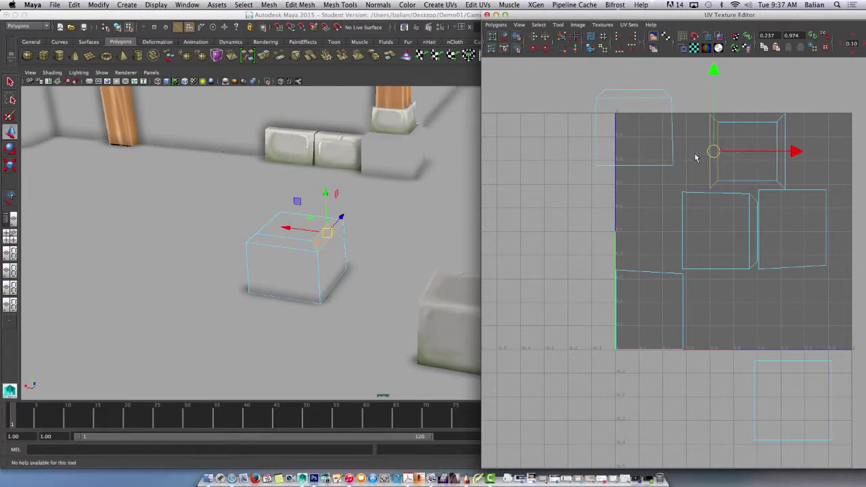
pyautogui.moveTo(778, 151); pyautogui.dragTo(583, 90)
pyautogui.hotkey('ctrl', 'F12')
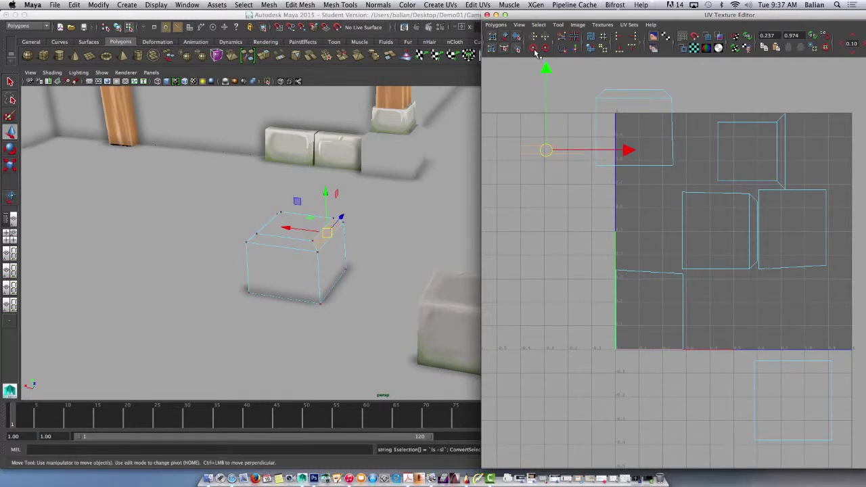
pyautogui.moveTo(544, 75); pyautogui.dragTo(564, 173)
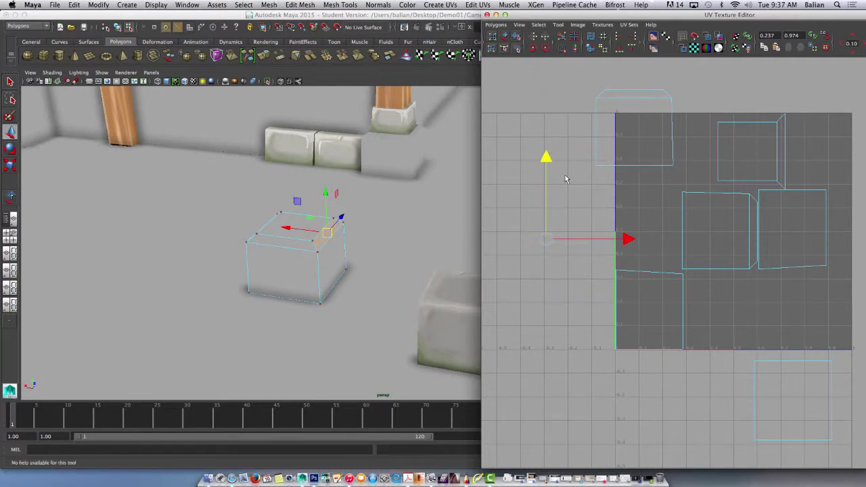
pyautogui.click(644, 293)
pyautogui.moveTo(548, 242); pyautogui.dragTo(547, 228, button='right')
pyautogui.press('w')
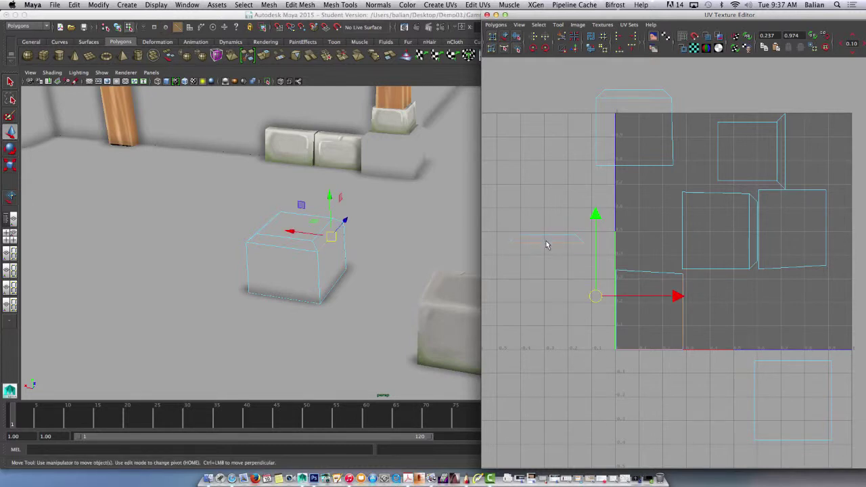
pyautogui.moveTo(671, 293); pyautogui.dragTo(667, 302, button='right')
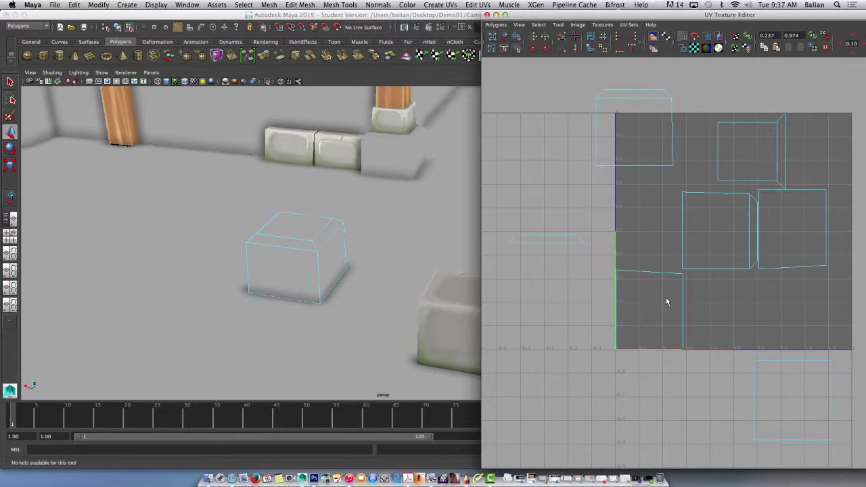
# Rotate the lower-left shell upright, move it left under the bevel strip, and sew them together
pyautogui.click(667, 300)
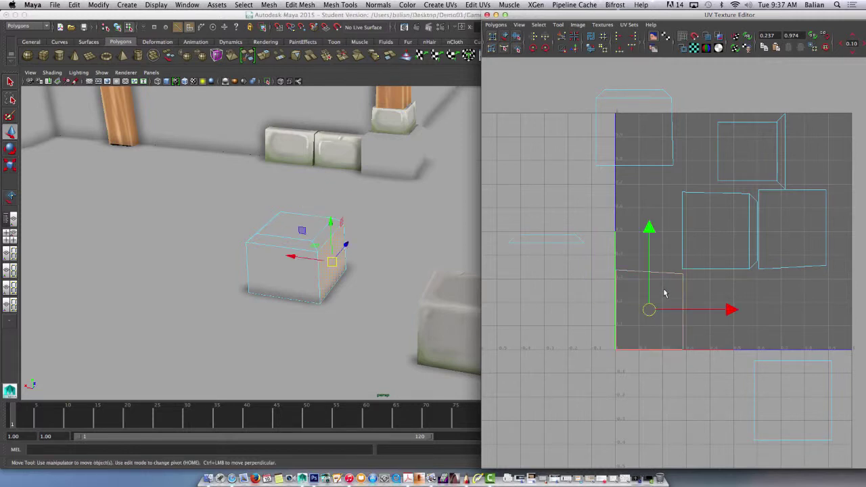
pyautogui.click(535, 52)
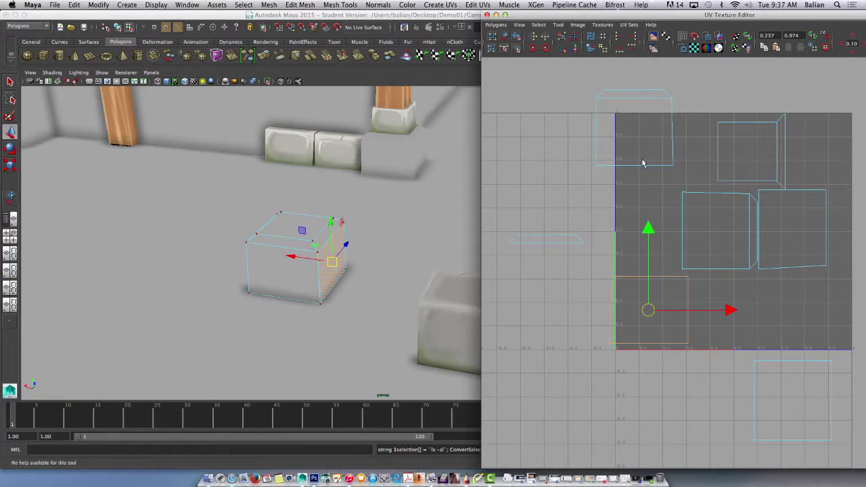
pyautogui.moveTo(725, 310); pyautogui.dragTo(620, 310)
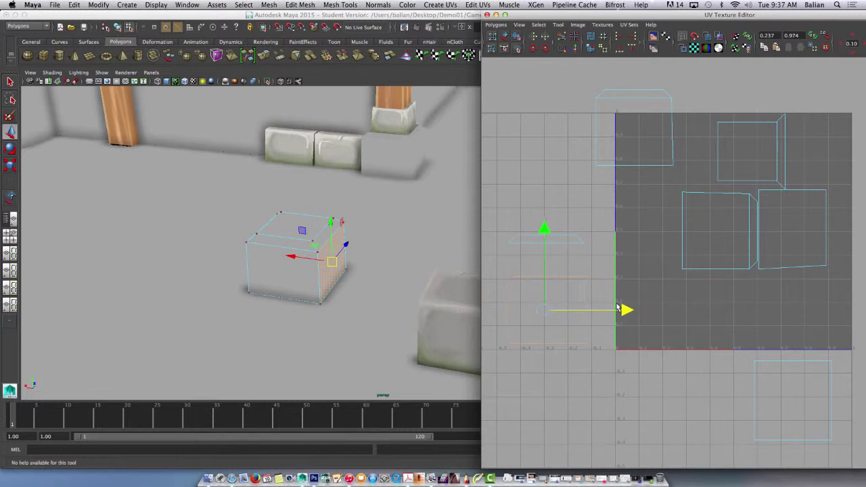
pyautogui.moveTo(543, 274); pyautogui.dragTo(543, 245)
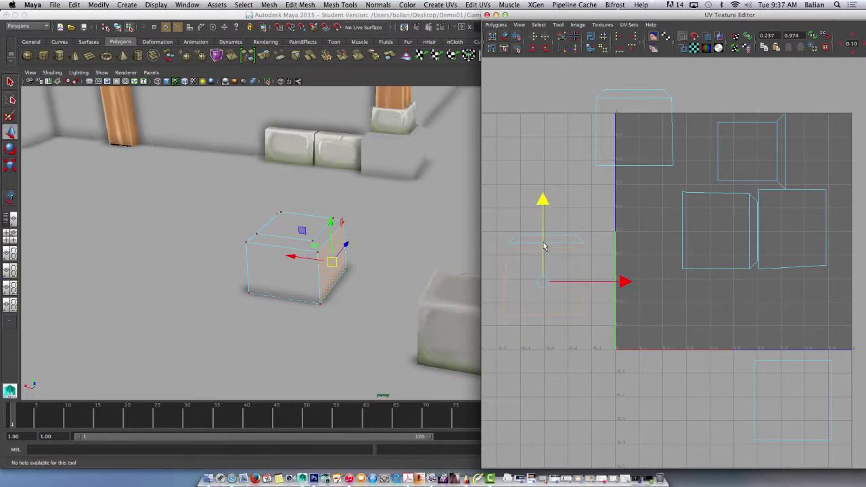
pyautogui.click(567, 283)
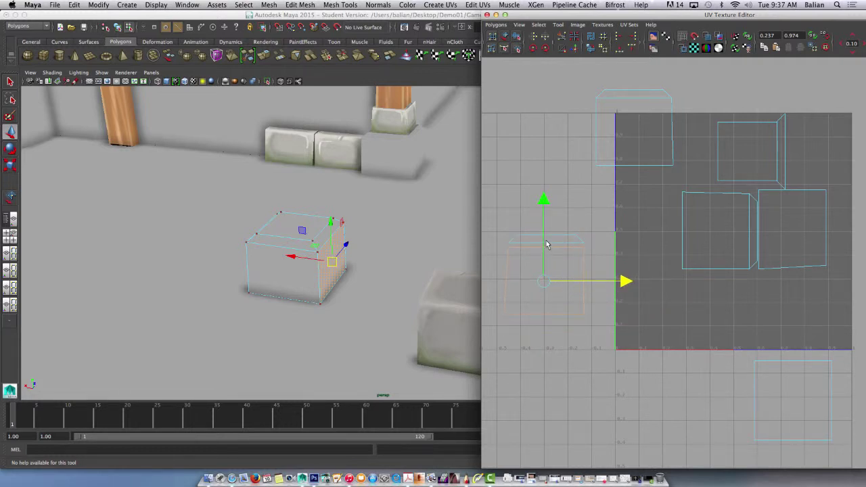
pyautogui.moveTo(551, 250); pyautogui.dragTo(551, 226, button='right')
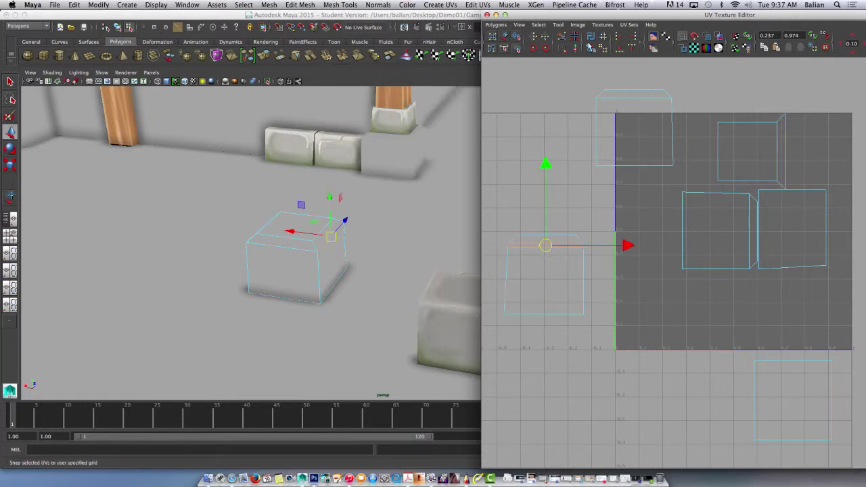
pyautogui.click(576, 52)
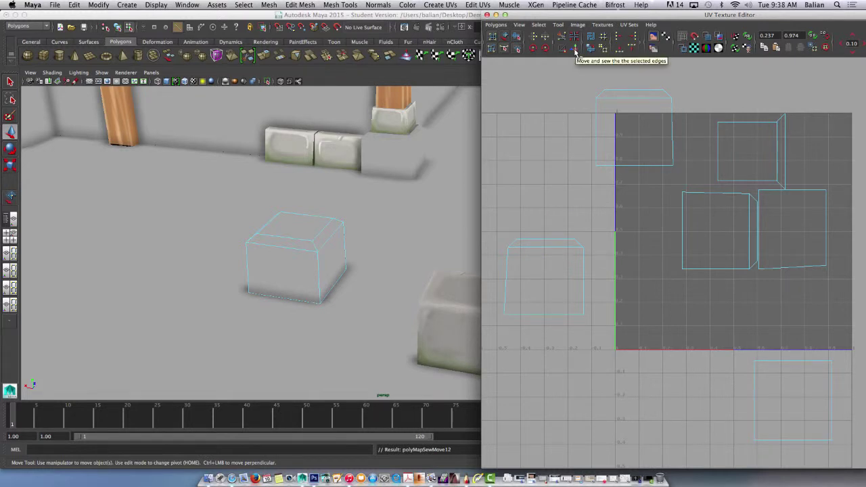
# Rotate the central face shell 90° counterclockwise and move it into the UV square's lower-left corner
pyautogui.click(713, 235)
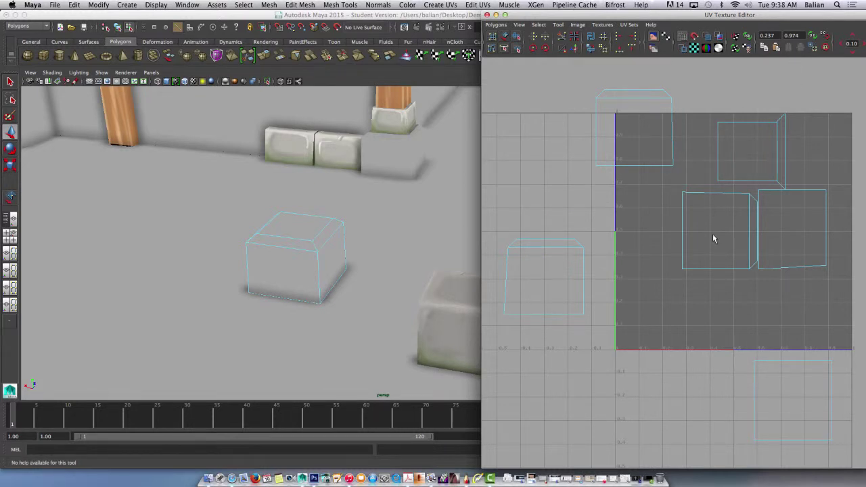
pyautogui.moveTo(717, 230); pyautogui.dragTo(715, 240, button='right')
pyautogui.click(716, 236)
pyautogui.keyDown('alt'); pyautogui.moveTo(342, 239); pyautogui.dragTo(179, 236); pyautogui.keyUp('alt')
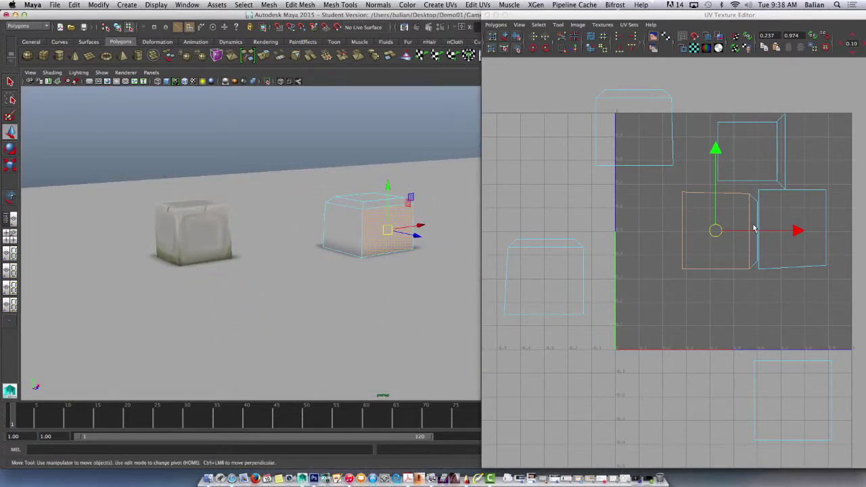
pyautogui.press('w')
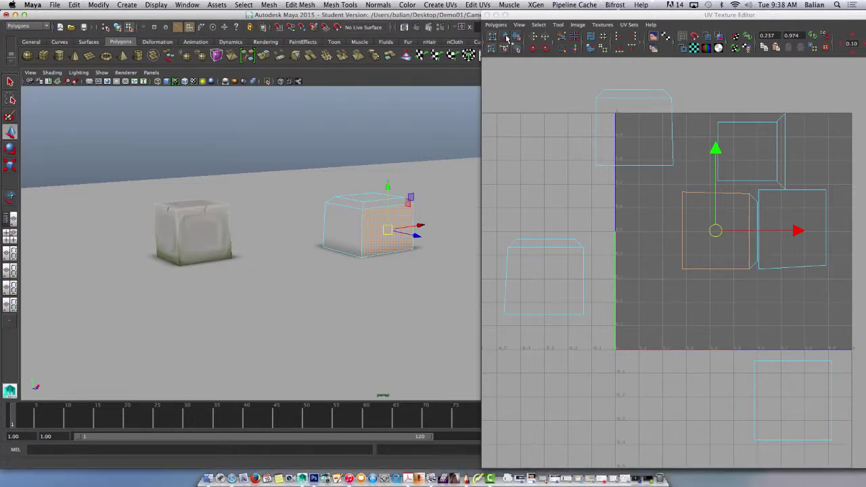
pyautogui.click(699, 224)
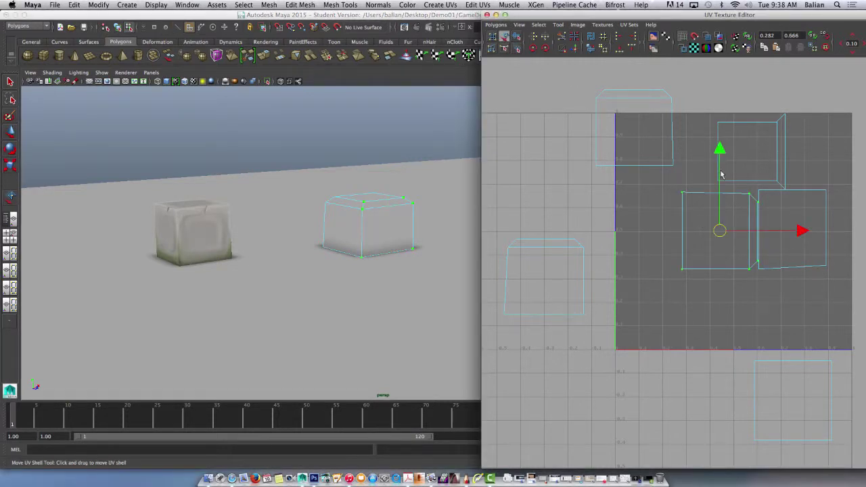
pyautogui.click(533, 49)
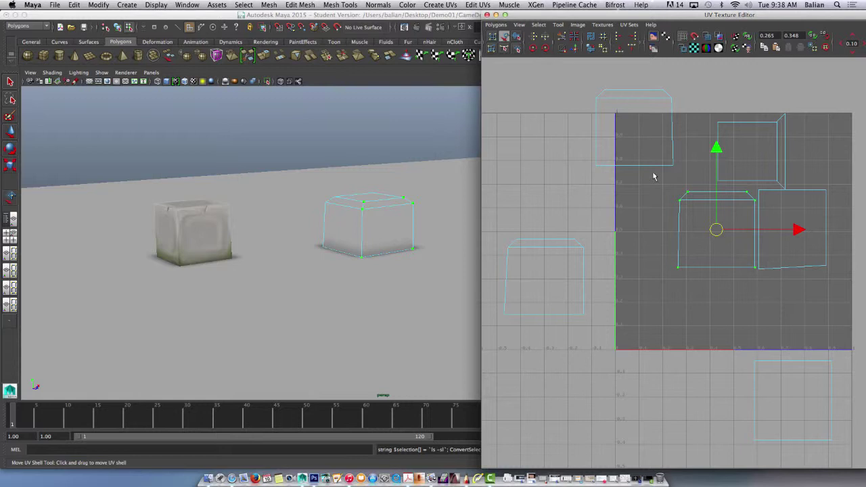
pyautogui.moveTo(719, 184); pyautogui.dragTo(721, 251)
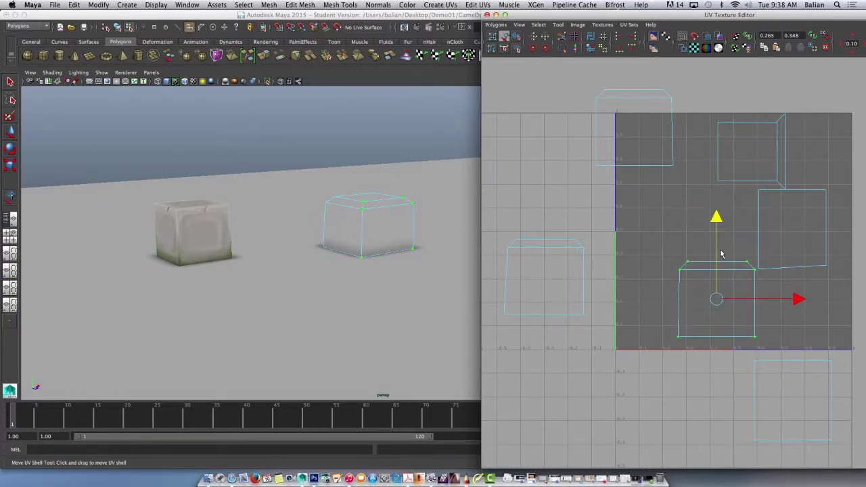
pyautogui.moveTo(773, 299); pyautogui.dragTo(717, 307)
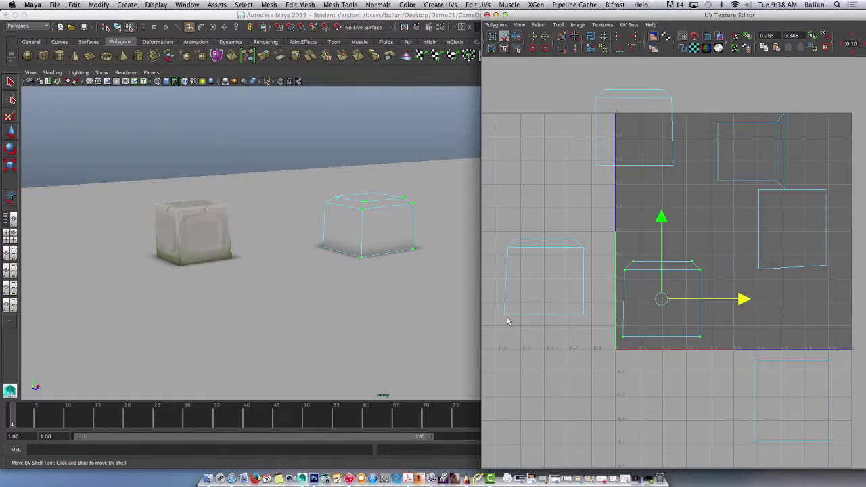
# Nudge the upper-right square UV shell slightly left inside the UV square
pyautogui.click(783, 150)
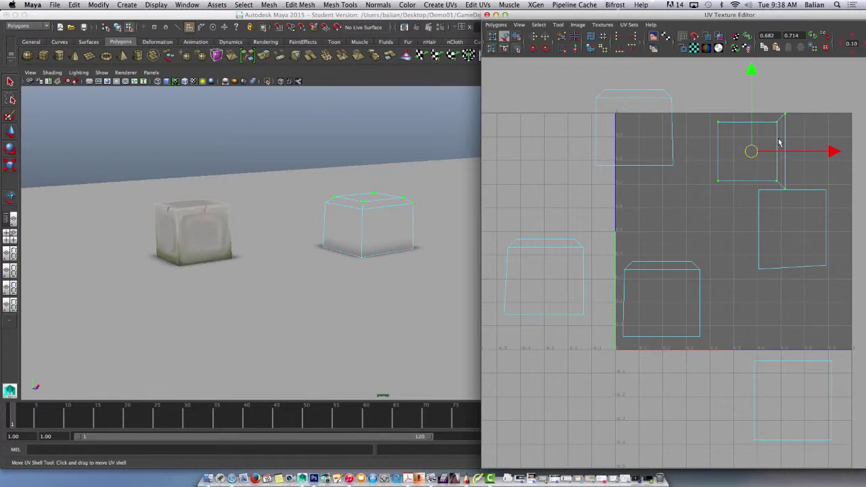
pyautogui.moveTo(784, 138); pyautogui.dragTo(782, 137, button='right')
pyautogui.moveTo(784, 140); pyautogui.dragTo(782, 162, button='right')
pyautogui.scroll(1, 784, 135)
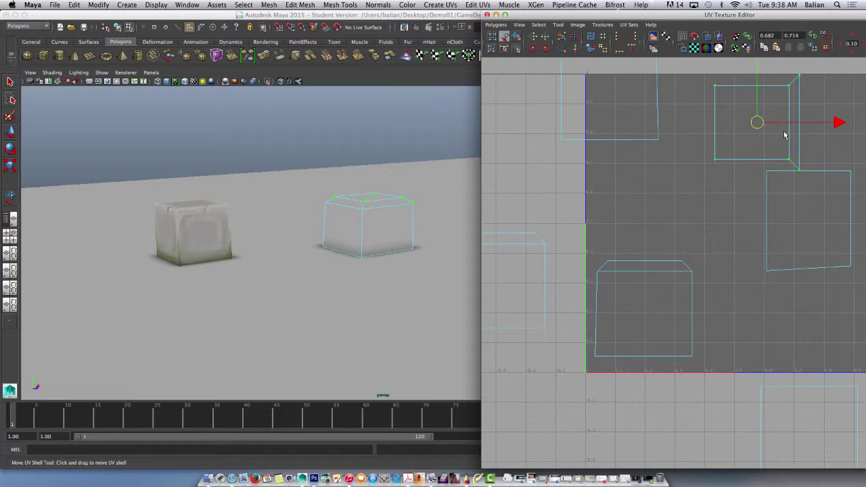
pyautogui.moveTo(784, 135); pyautogui.dragTo(761, 135)
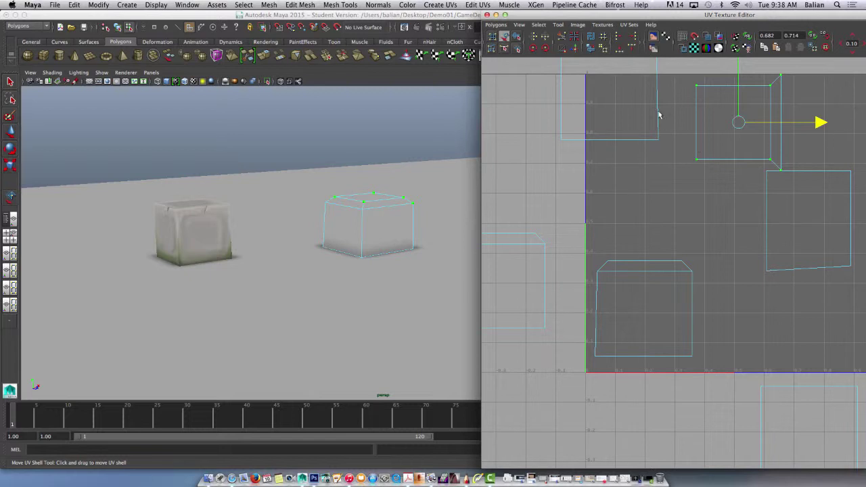
pyautogui.scroll(-1, 750, 120)
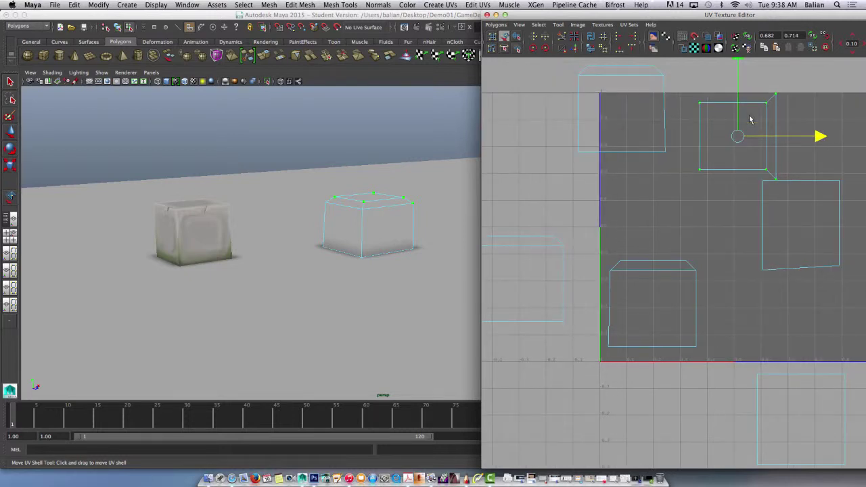
# Switch to edge selection with the Move tool active on the shell's edge
pyautogui.click(506, 38)
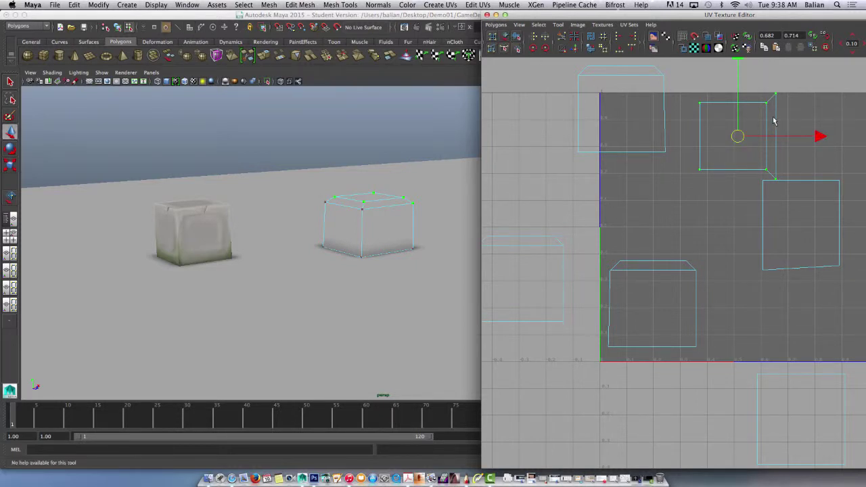
pyautogui.moveTo(773, 121); pyautogui.dragTo(775, 131, button='right')
pyautogui.press('w')
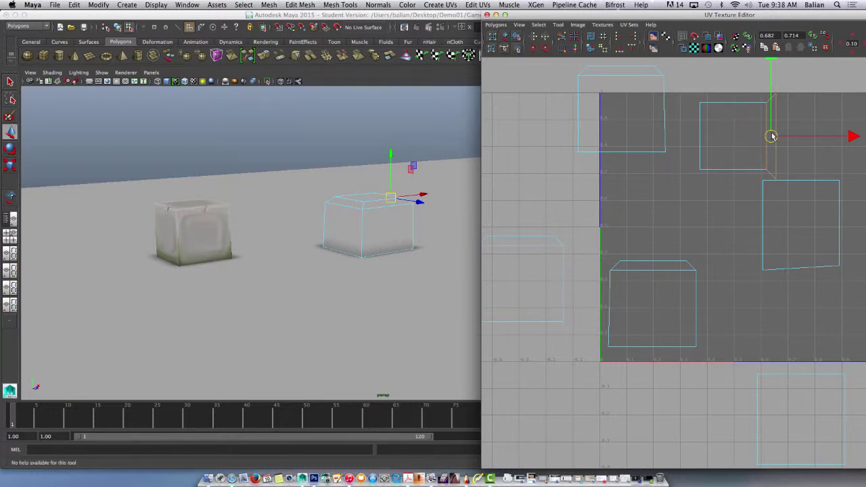
# Cut the thin bevel strip off the upper square shell, flatten it, and place it above the right shell
pyautogui.click(560, 37)
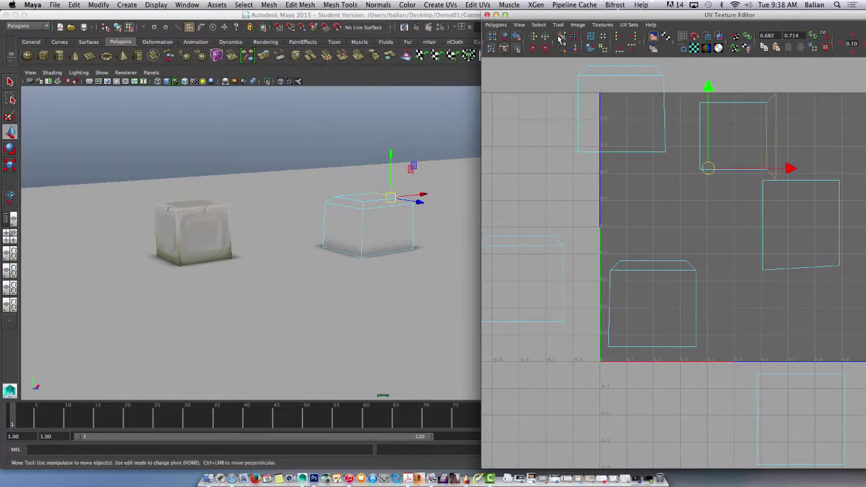
pyautogui.click(774, 136)
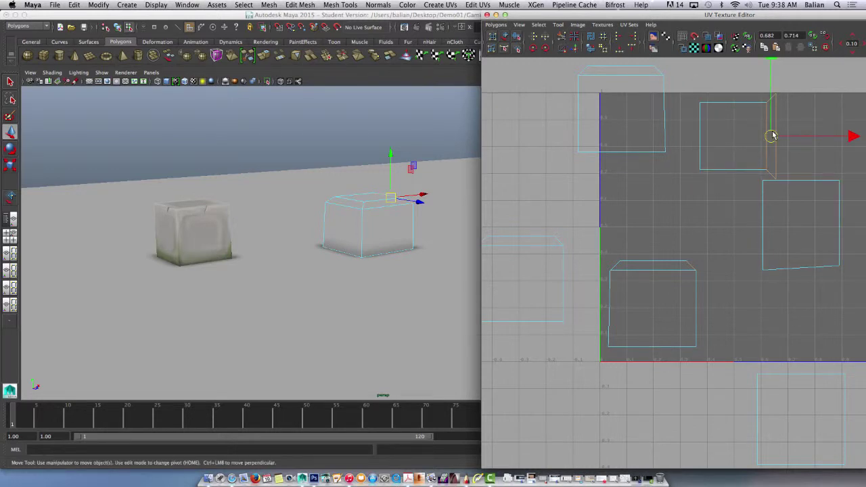
pyautogui.click(561, 51)
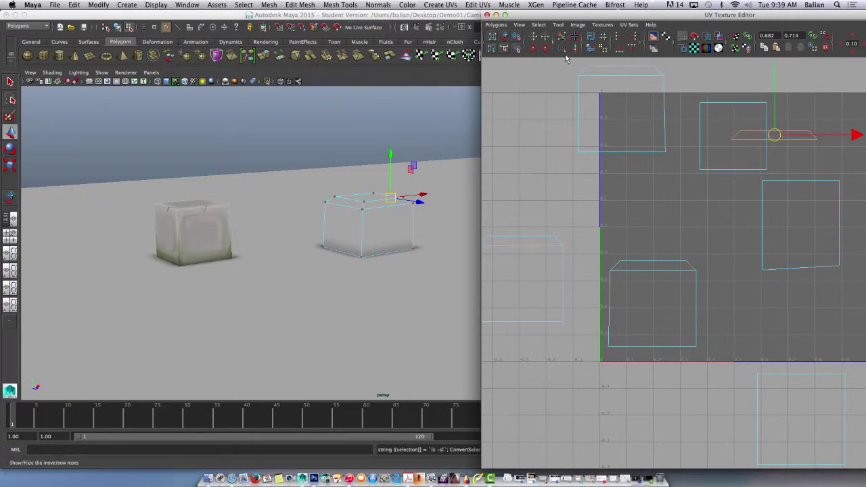
pyautogui.moveTo(807, 141); pyautogui.dragTo(776, 171)
pyautogui.moveTo(760, 138); pyautogui.dragTo(849, 140)
pyautogui.keyDown('alt'); pyautogui.moveTo(810, 141); pyautogui.dragTo(734, 160, button='middle'); pyautogui.keyUp('alt')
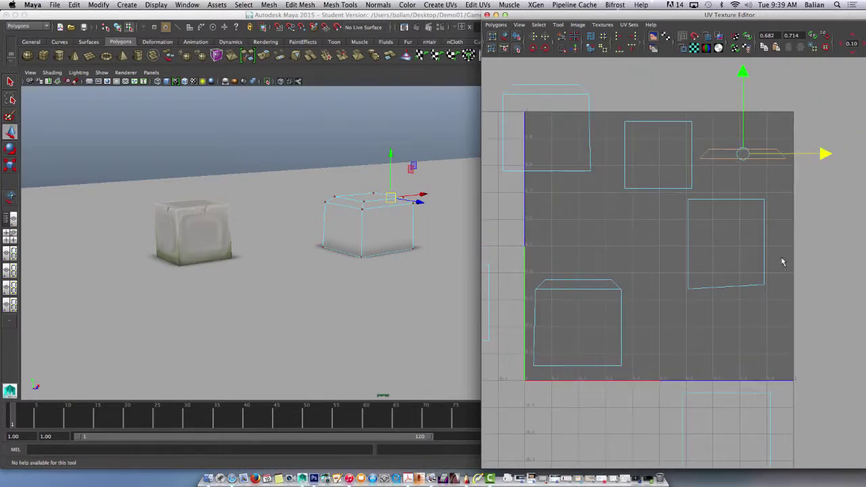
pyautogui.moveTo(763, 249); pyautogui.dragTo(763, 234, button='right')
pyautogui.click(766, 234)
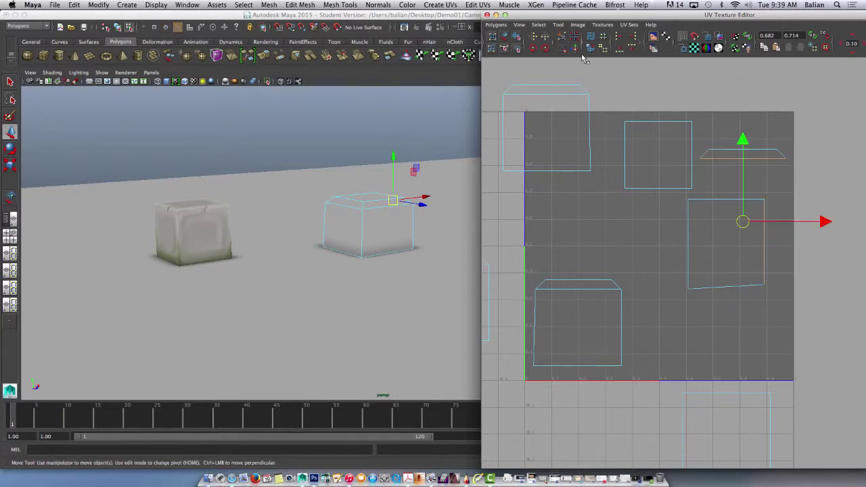
# Give the right face shell a quarter turn and sew the bevel strip onto its top edge
pyautogui.click(546, 49)
pyautogui.press('z')
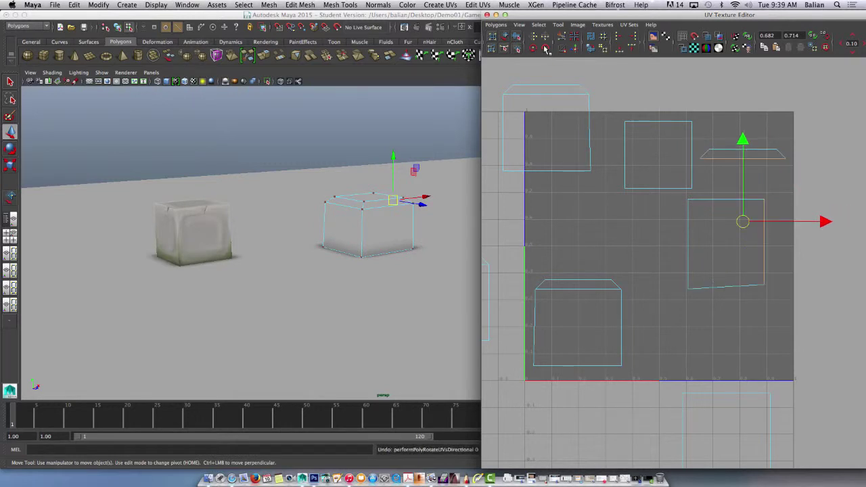
pyautogui.moveTo(722, 255); pyautogui.dragTo(717, 264, button='right')
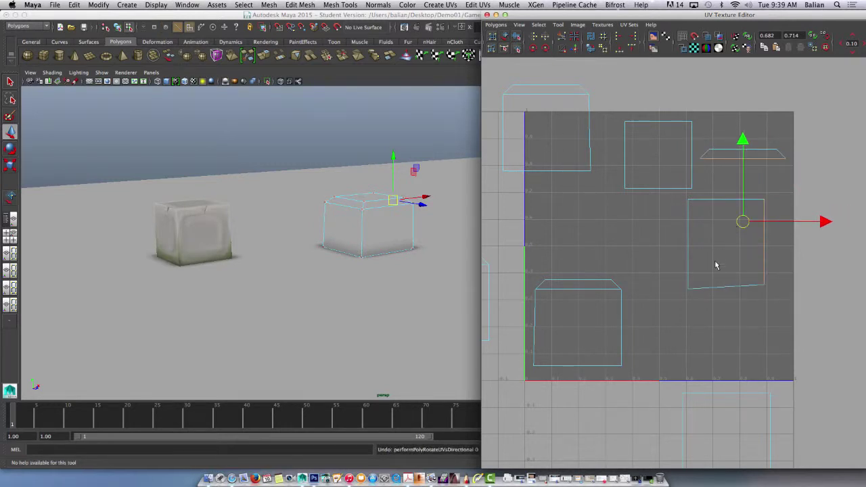
pyautogui.click(717, 262)
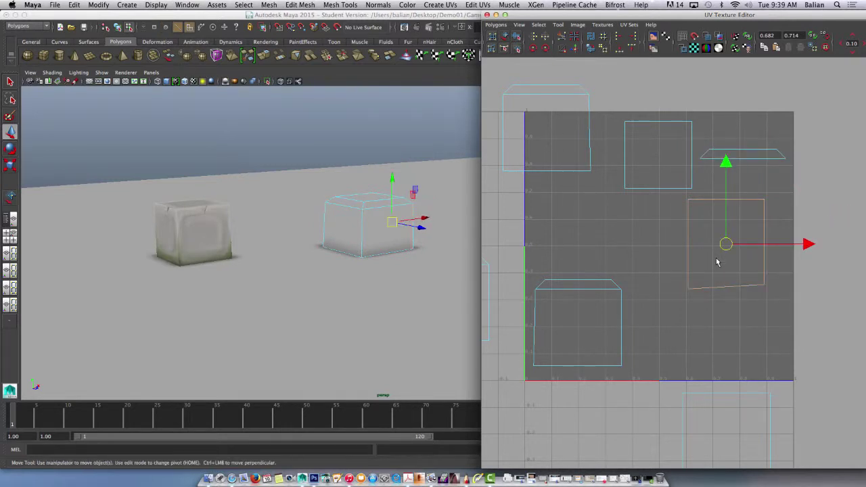
pyautogui.click(533, 48)
pyautogui.click(533, 49)
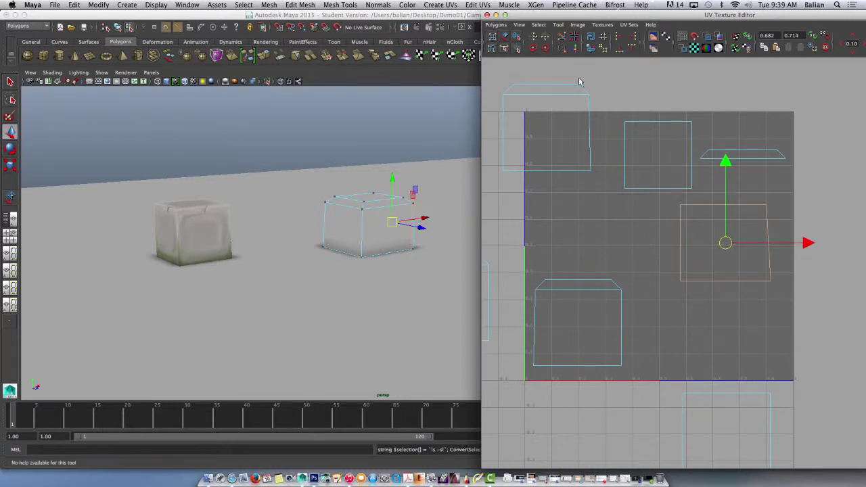
pyautogui.moveTo(765, 163); pyautogui.dragTo(761, 146, button='right')
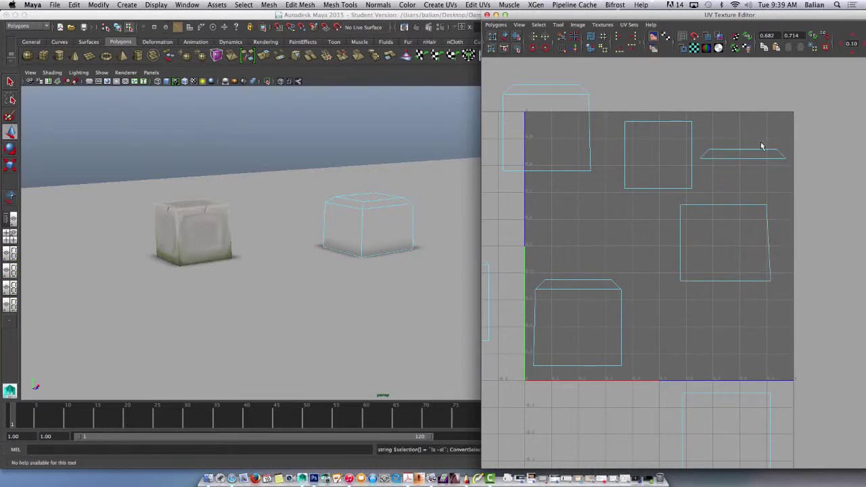
pyautogui.click(761, 162)
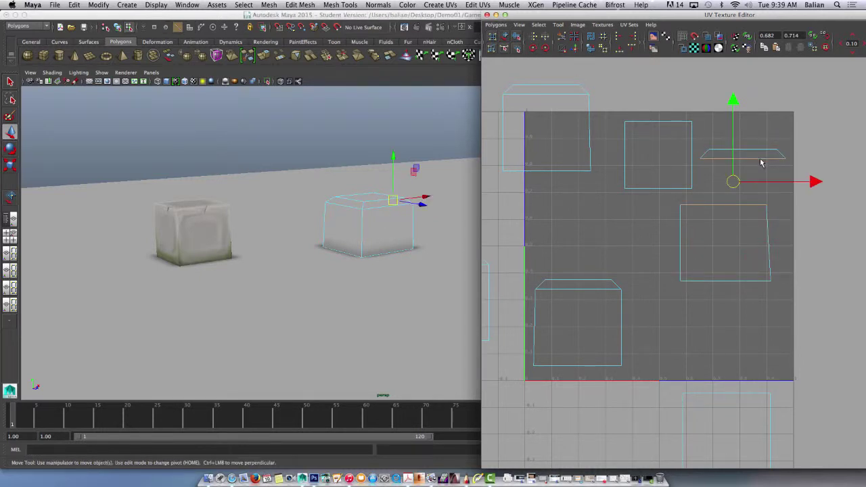
pyautogui.click(576, 51)
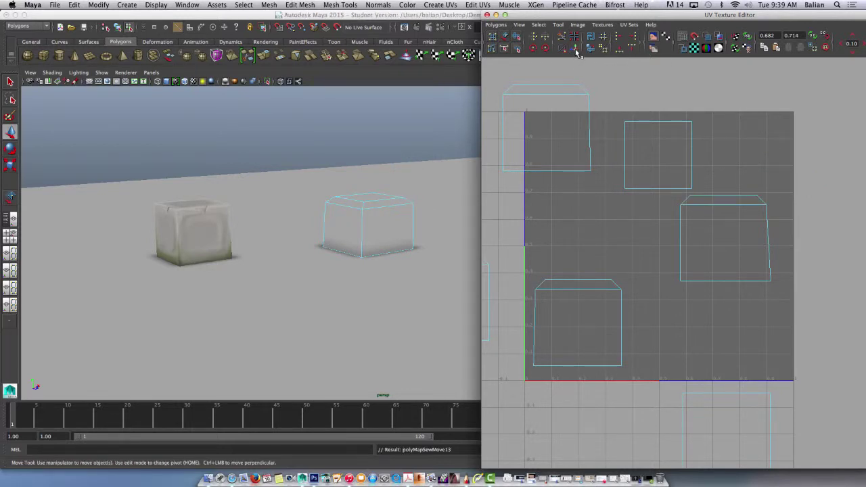
# Move the right and lower-left shells down into the bottom row, side by side
pyautogui.click(505, 39)
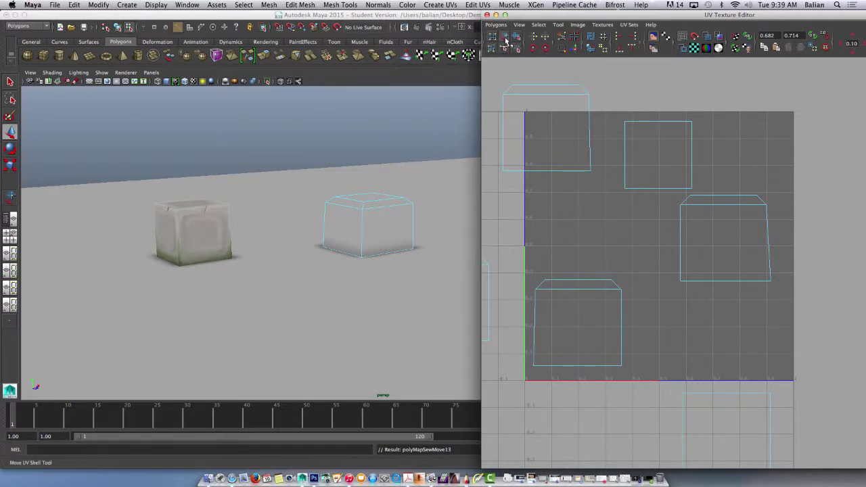
pyautogui.click(734, 278)
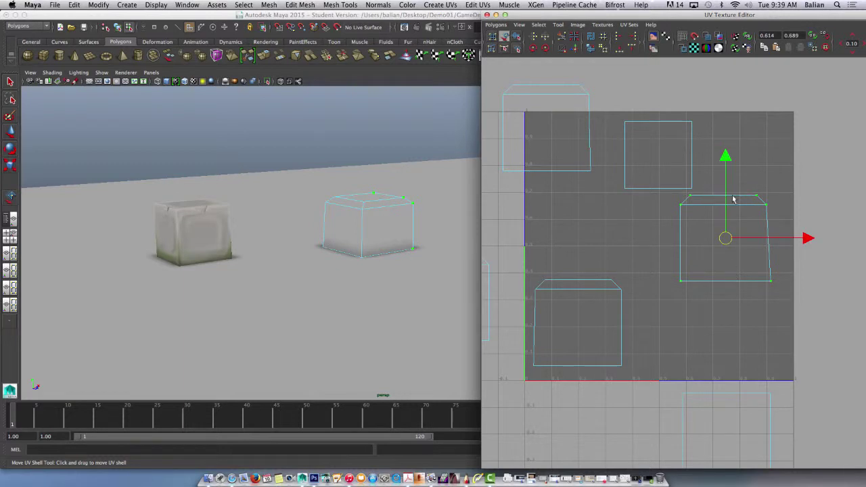
pyautogui.moveTo(729, 202); pyautogui.dragTo(740, 300)
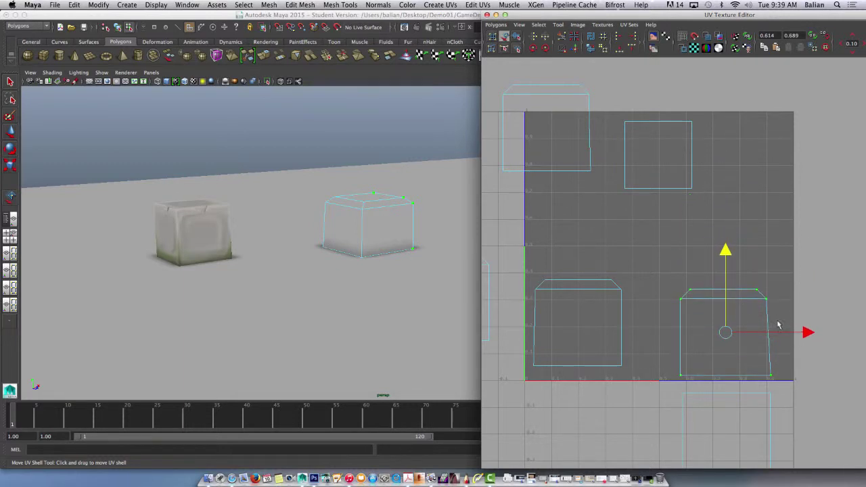
pyautogui.moveTo(780, 335); pyautogui.dragTo(804, 337)
pyautogui.click(604, 345)
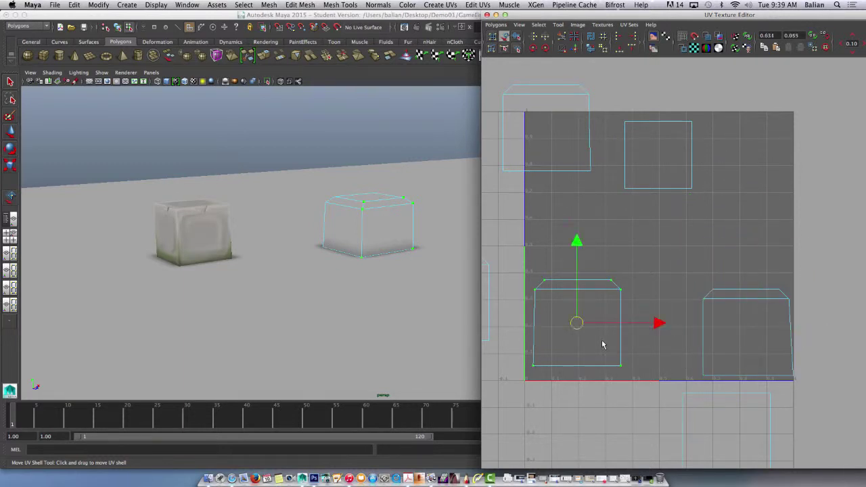
pyautogui.moveTo(604, 328); pyautogui.dragTo(674, 329)
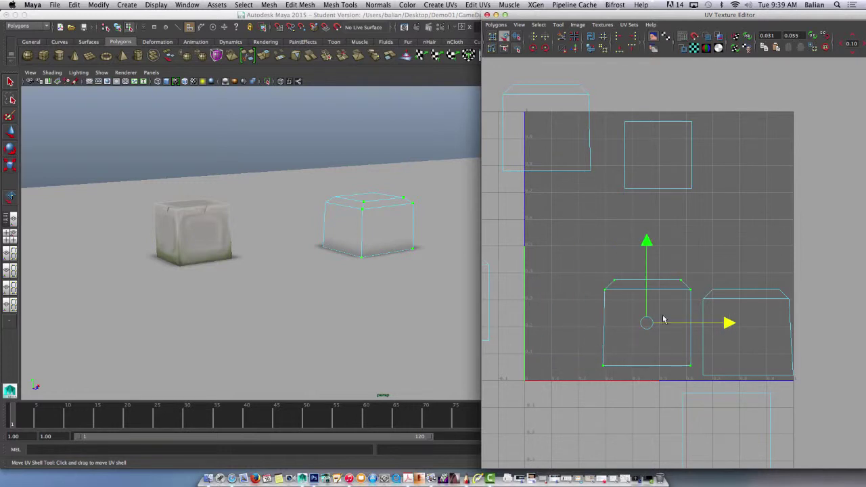
pyautogui.moveTo(645, 249); pyautogui.dragTo(647, 259)
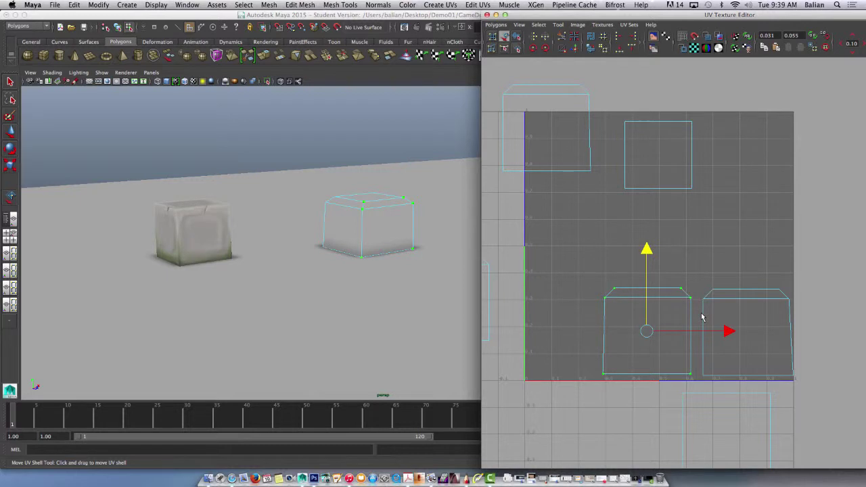
# Line up the shell left of the square and the top-left shell with the bottom row
pyautogui.scroll(-2, 549, 296)
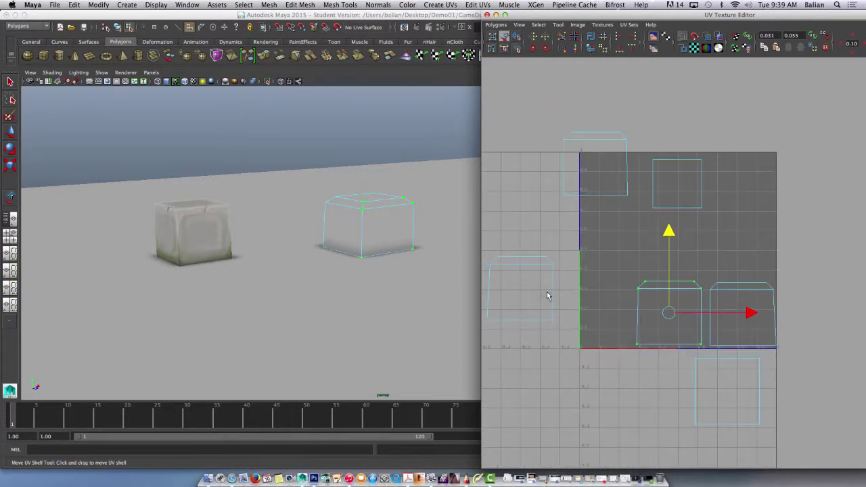
pyautogui.click(536, 293)
pyautogui.moveTo(552, 296); pyautogui.dragTo(628, 312)
pyautogui.moveTo(605, 248); pyautogui.dragTo(600, 269)
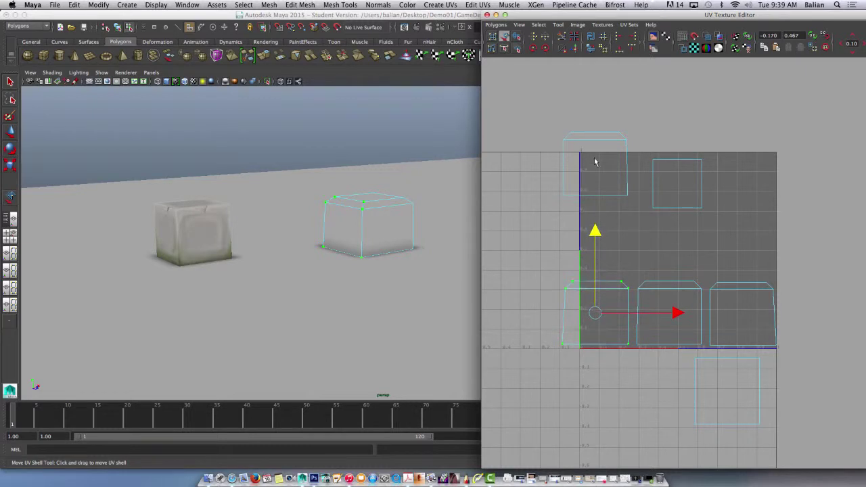
pyautogui.click(597, 162)
pyautogui.moveTo(636, 166); pyautogui.dragTo(559, 187)
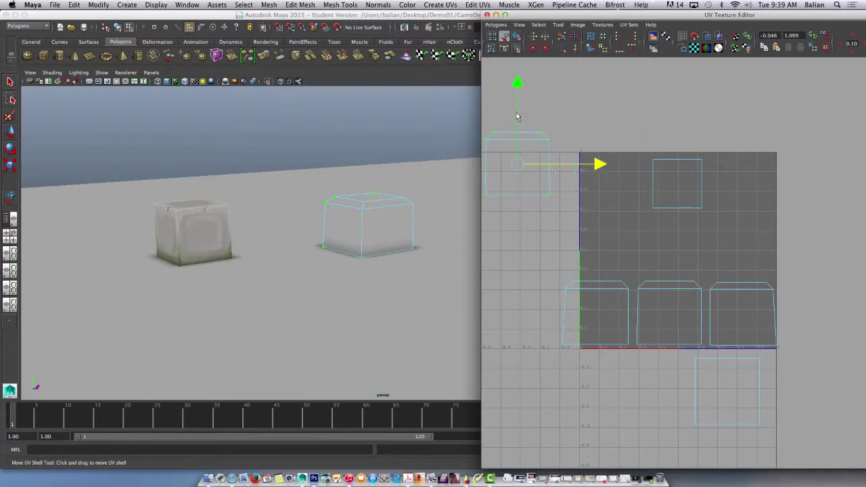
pyautogui.moveTo(518, 117); pyautogui.dragTo(527, 265)
# Zoom in on the UV layout and shift the UV editor window slightly left
pyautogui.scroll(2, 571, 228)
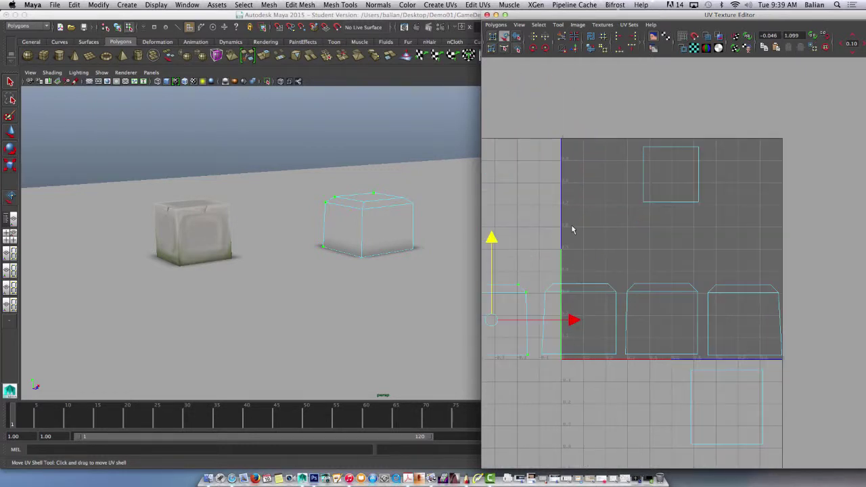
pyautogui.keyDown('alt'); pyautogui.moveTo(571, 228); pyautogui.dragTo(640, 186, button='middle'); pyautogui.keyUp('alt')
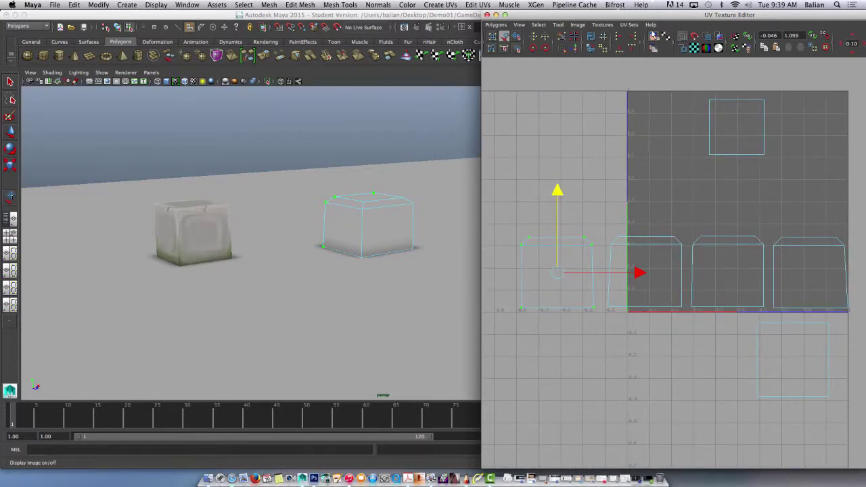
pyautogui.moveTo(662, 15); pyautogui.dragTo(627, 7)
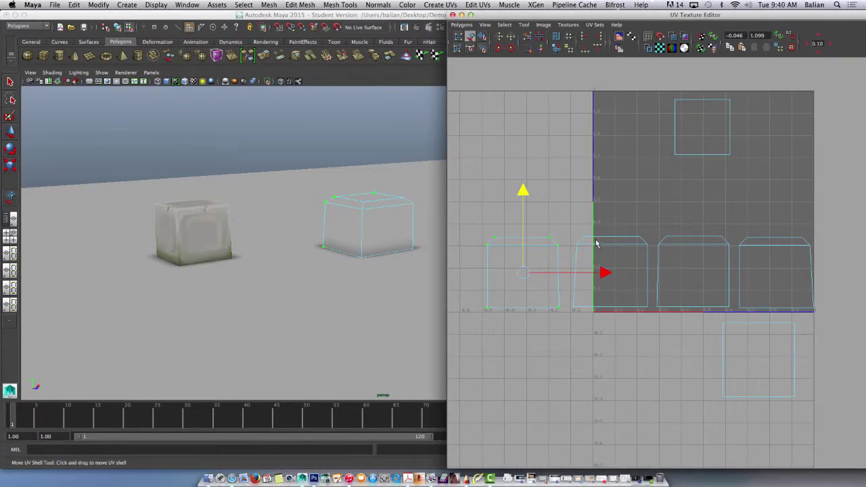
# Return to object mode, activate the Move tool, and switch to UV edge selection
pyautogui.moveTo(559, 265); pyautogui.dragTo(561, 241, button='right')
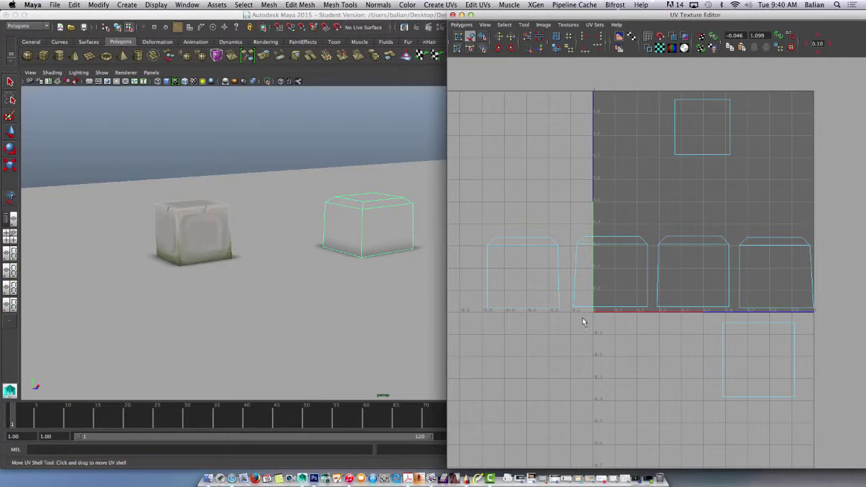
pyautogui.moveTo(648, 261)
pyautogui.mouseDown(button='right')
pyautogui.moveTo(650, 245)
pyautogui.moveTo(646, 261)
pyautogui.mouseUp(button='right')
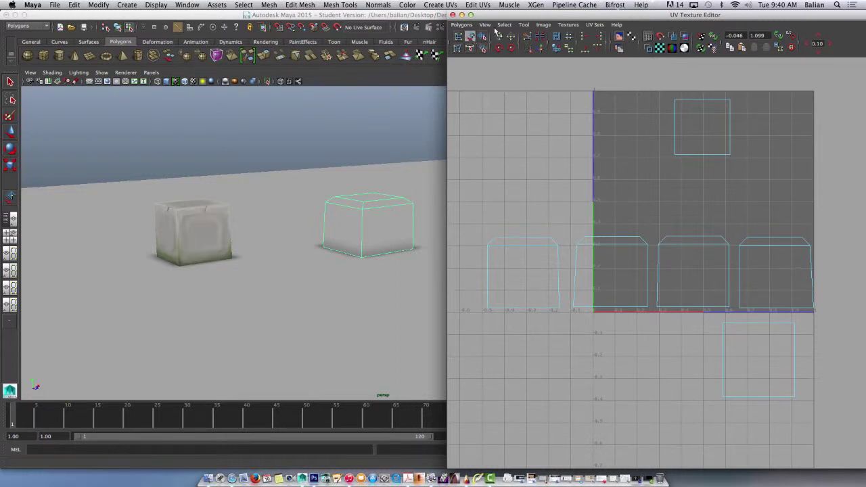
pyautogui.press('w')
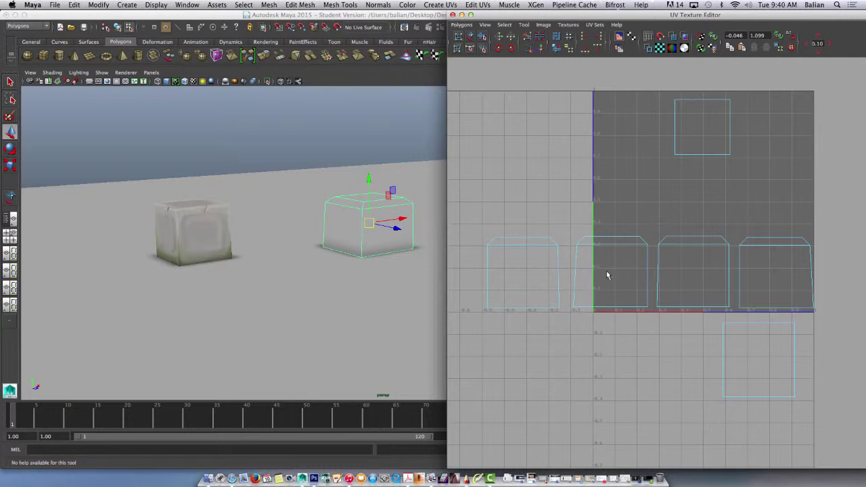
pyautogui.moveTo(556, 271); pyautogui.dragTo(555, 254, button='right')
# Select the leftmost shell's edge, quit the stray iBooks app, and clear the selection
pyautogui.click(561, 277)
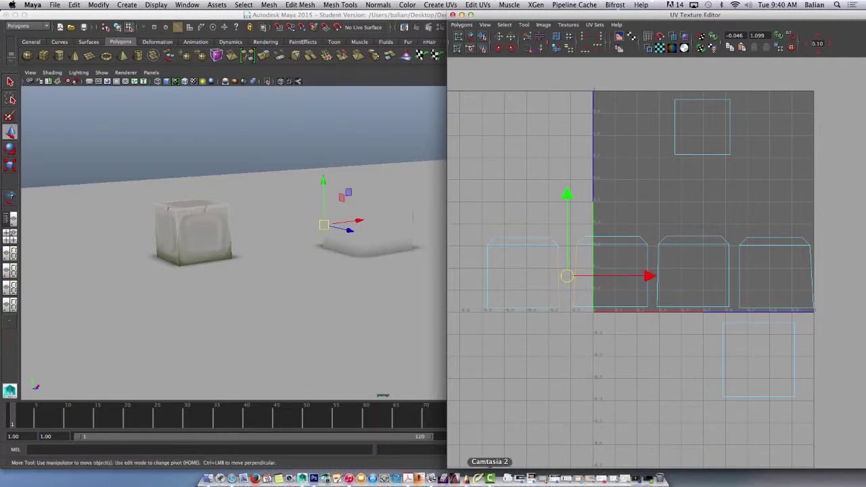
pyautogui.rightClick(361, 475)
pyautogui.click(352, 457)
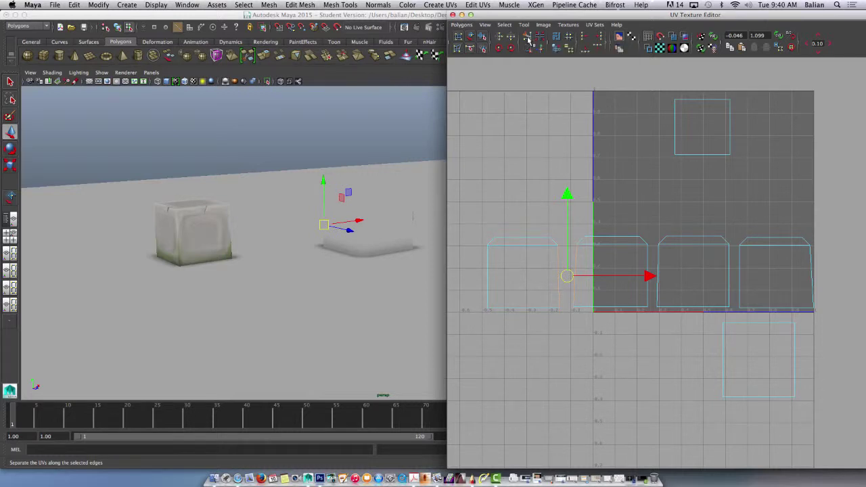
pyautogui.click(554, 158)
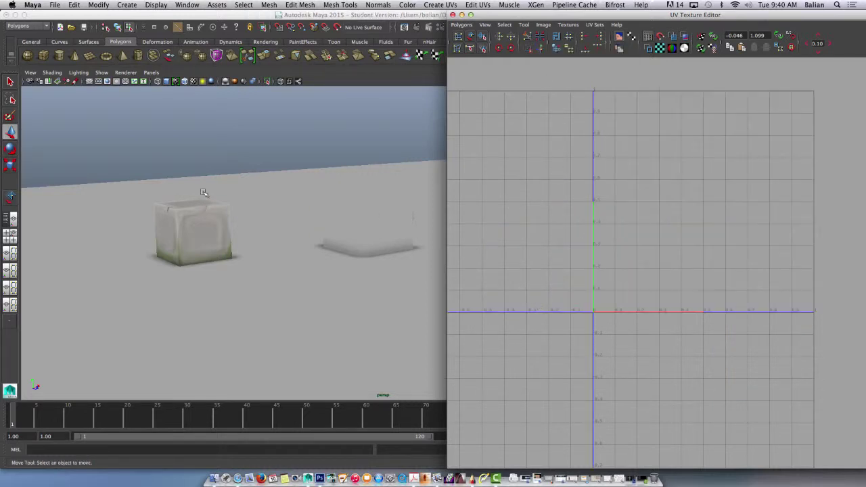
# Sew the side shells' shared edges, including leftmost and rightmost, with Move and Sew (Ctrl+Shift+M)
pyautogui.click(366, 230)
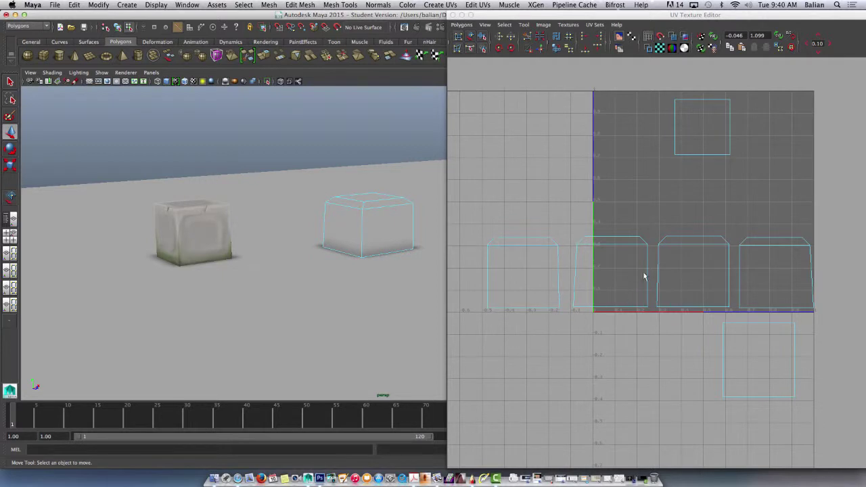
pyautogui.press('w')
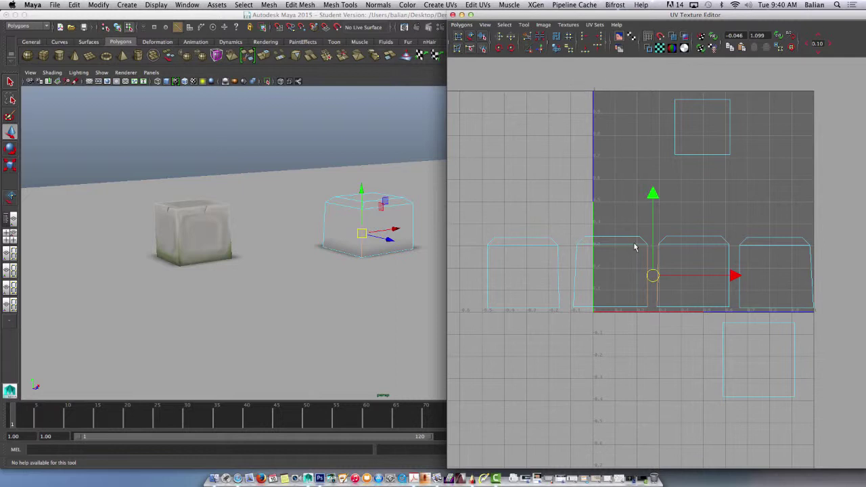
pyautogui.click(540, 49)
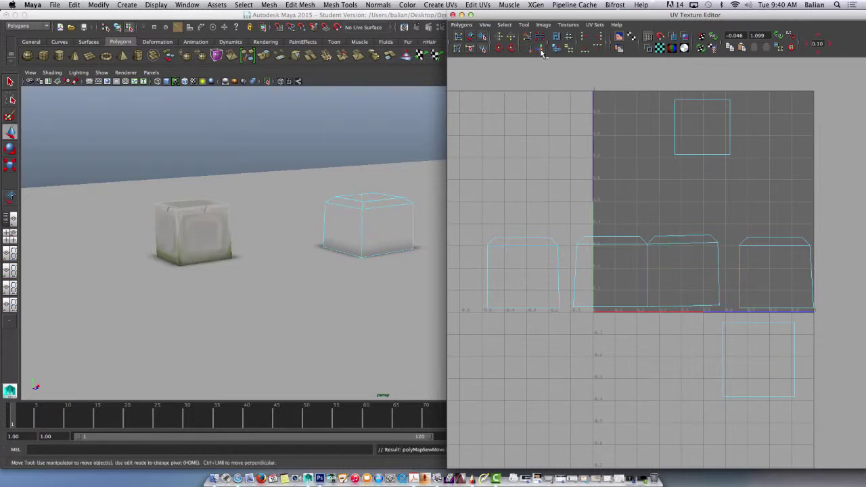
pyautogui.click(560, 272)
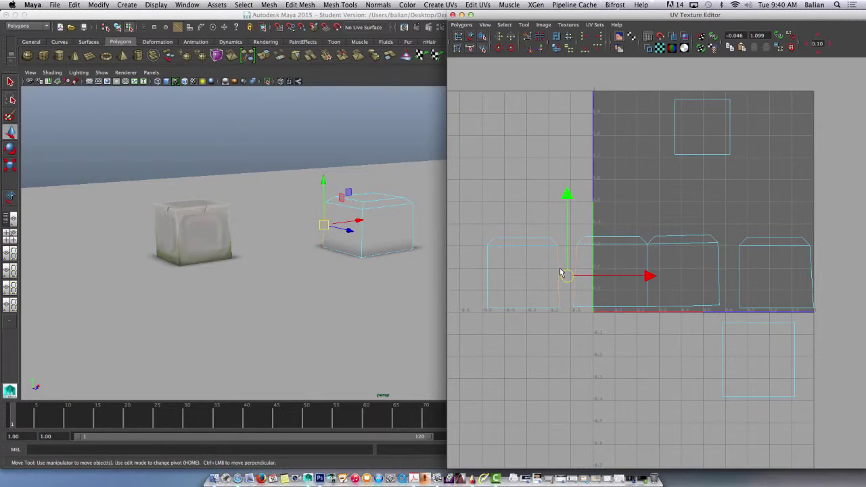
pyautogui.hotkey('ctrl', 'shift', 'm')
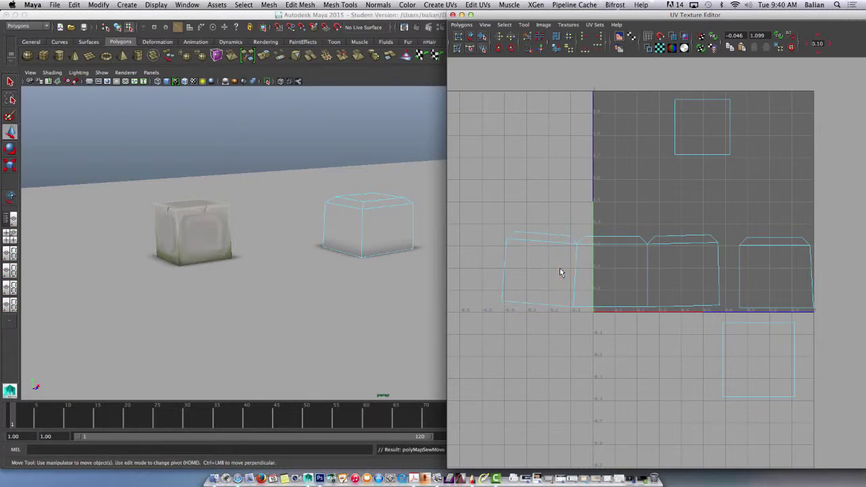
pyautogui.click(718, 273)
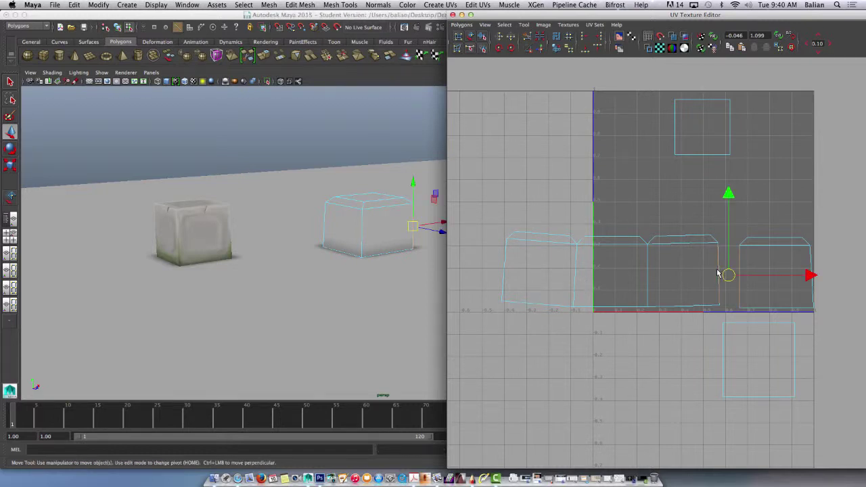
pyautogui.hotkey('ctrl', 'shift', 'm')
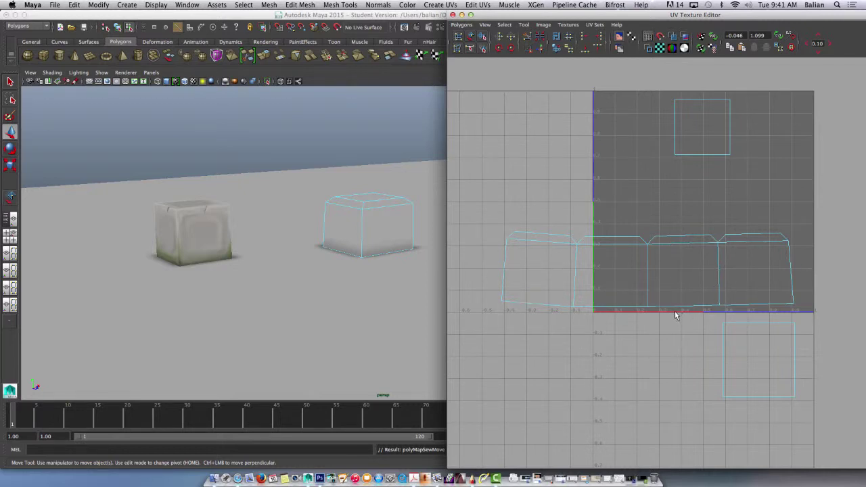
# Switch to UV selection mode and box-select the strip's bottom-row UVs
pyautogui.rightClick(524, 285)
pyautogui.moveTo(525, 287); pyautogui.dragTo(541, 277, button='right')
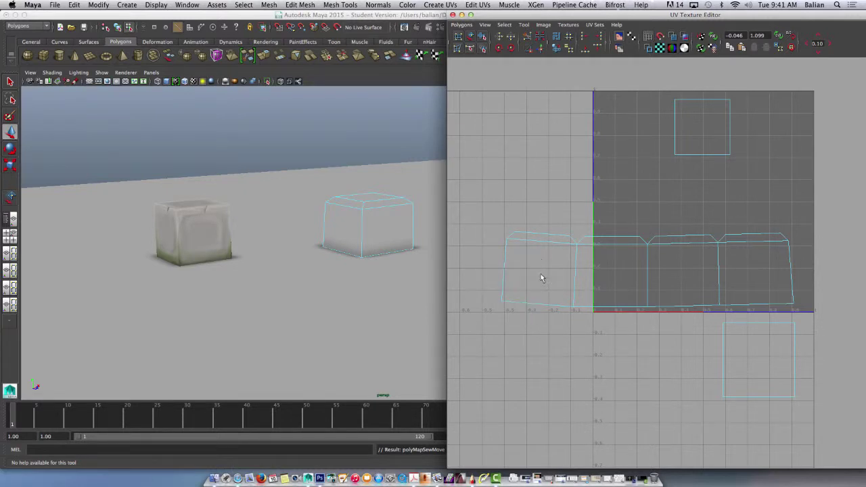
pyautogui.moveTo(487, 224); pyautogui.dragTo(839, 316)
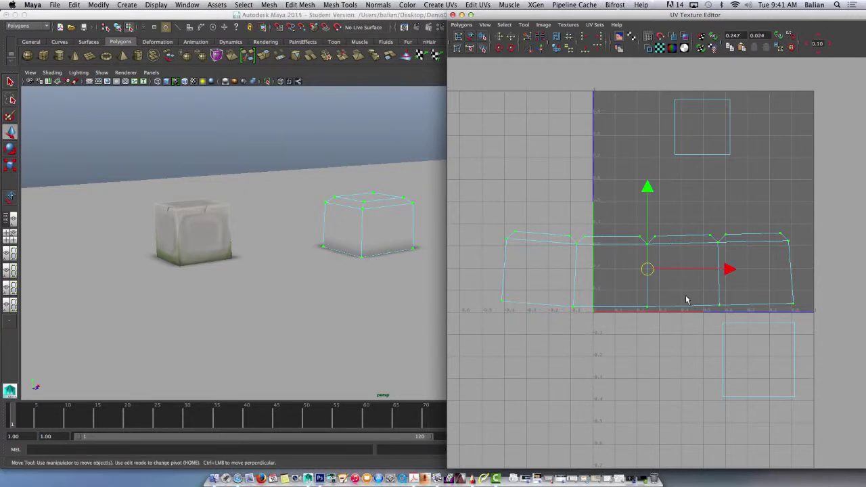
pyautogui.rightClick(647, 293)
pyautogui.moveTo(647, 293); pyautogui.dragTo(486, 299, button='right')
pyautogui.moveTo(529, 301); pyautogui.dragTo(809, 313)
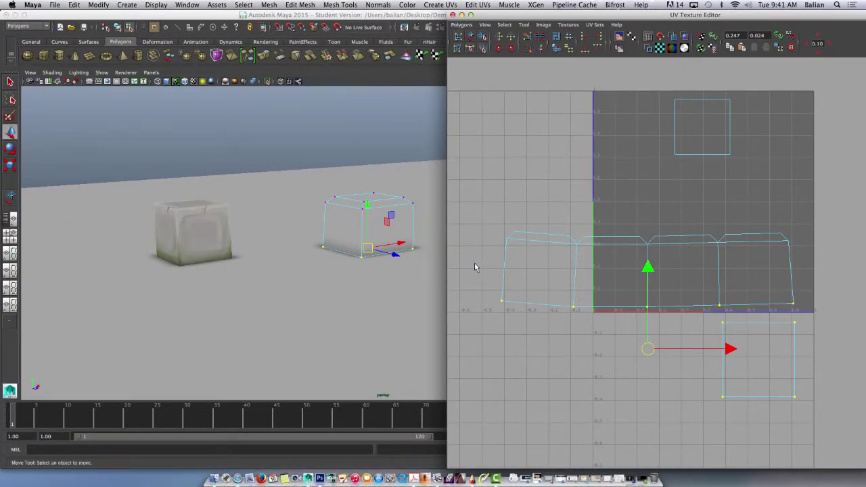
# Reselect the strip's bottom-row and corner UVs and align them to the minimum V value
pyautogui.moveTo(483, 280); pyautogui.dragTo(805, 318)
pyautogui.click(530, 347)
pyautogui.moveTo(487, 228); pyautogui.dragTo(509, 318)
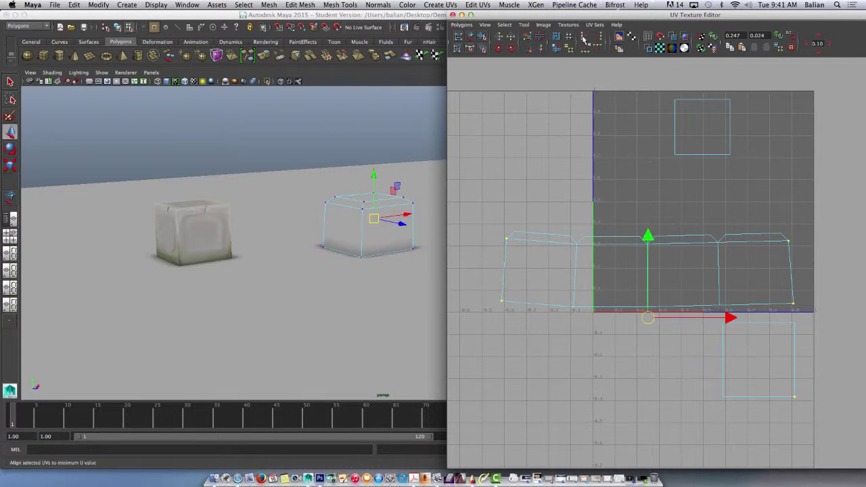
pyautogui.moveTo(519, 297); pyautogui.dragTo(549, 297, button='right')
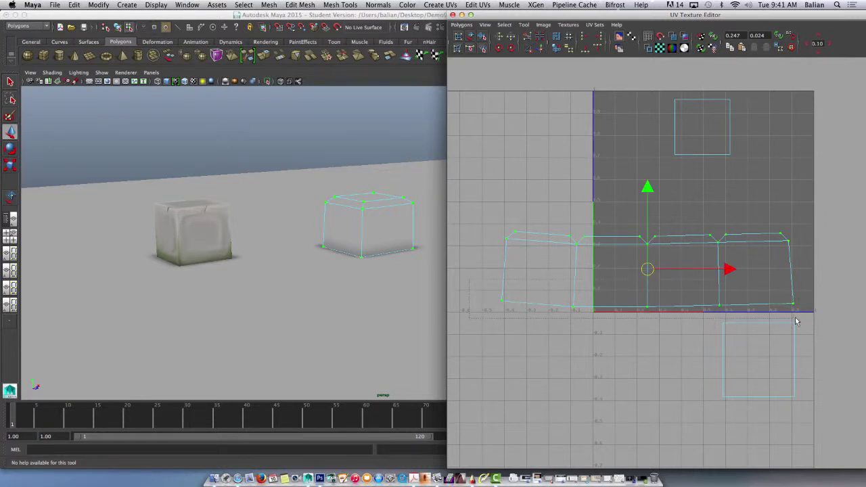
pyautogui.moveTo(795, 321); pyautogui.dragTo(805, 318)
pyautogui.click(585, 53)
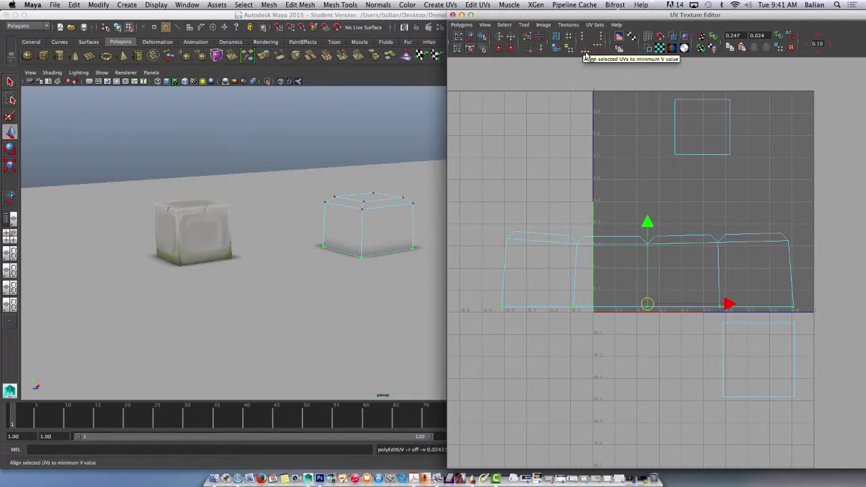
# Align the strip's top-row UVs onto one line with Align minimum V, then maximum V
pyautogui.scroll(2, 648, 208)
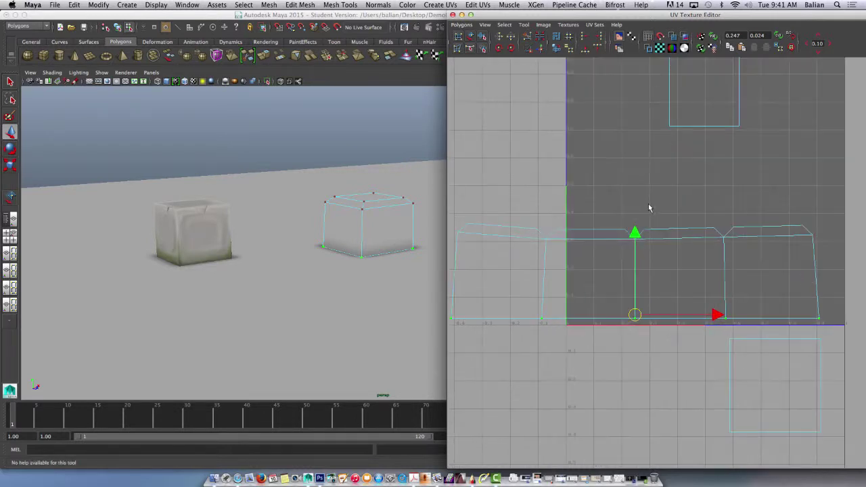
pyautogui.keyDown('alt'); pyautogui.moveTo(611, 223); pyautogui.dragTo(647, 136, button='middle'); pyautogui.keyUp('alt')
pyautogui.moveTo(474, 174); pyautogui.dragTo(859, 149)
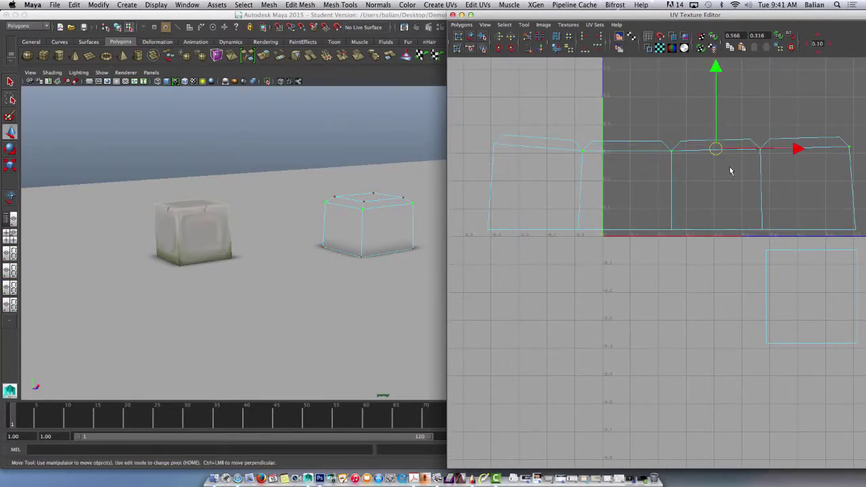
pyautogui.keyDown('shift'); pyautogui.click(499, 145); pyautogui.keyUp('shift')
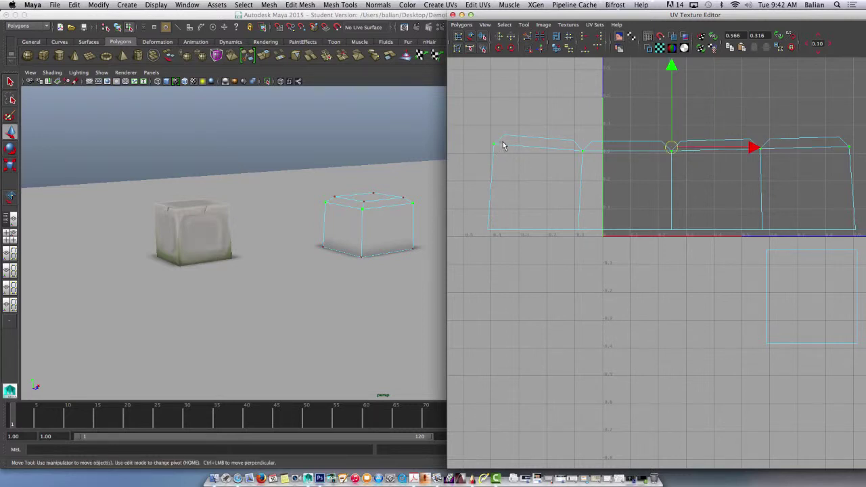
pyautogui.click(583, 50)
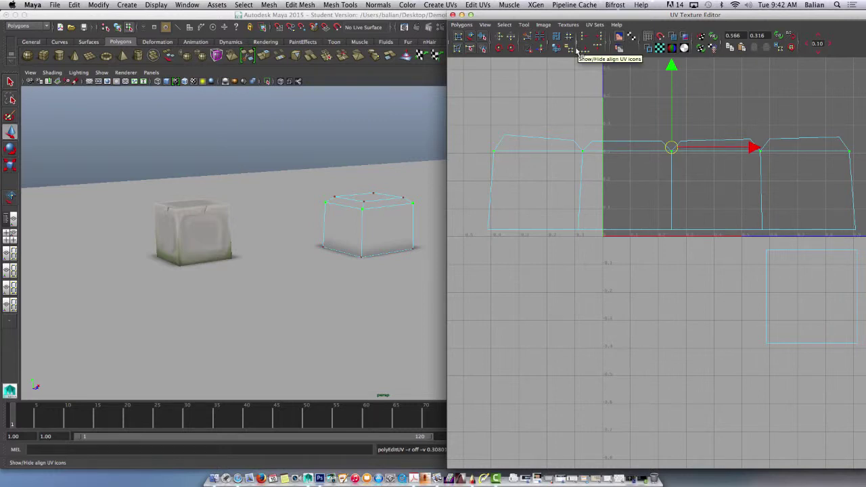
pyautogui.moveTo(465, 114); pyautogui.dragTo(851, 146)
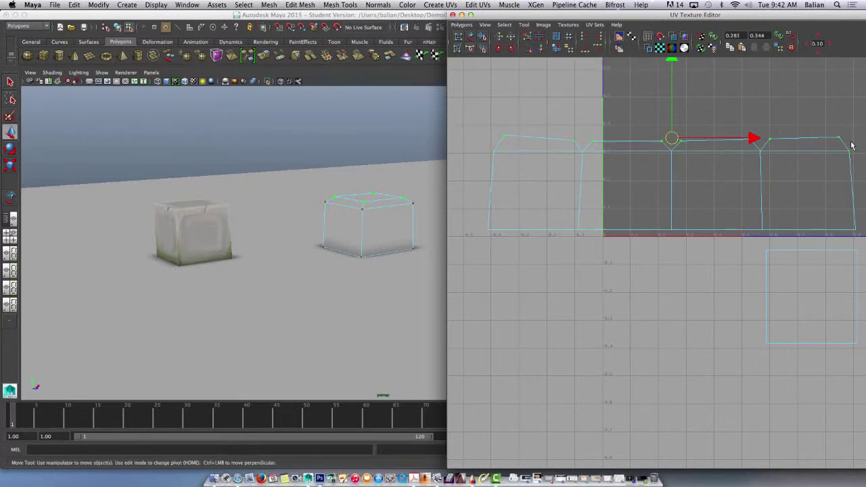
pyautogui.click(599, 48)
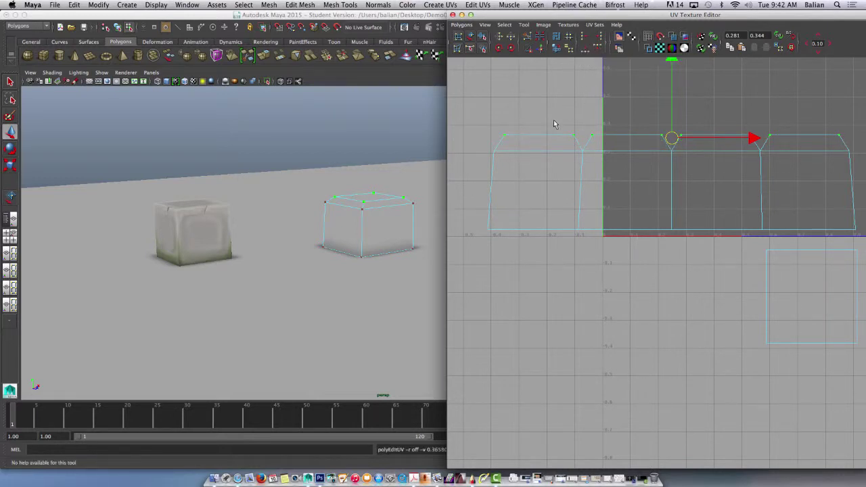
# Move the strip's top-left and top-right corner UVs into line, then reselect the whole strip
pyautogui.moveTo(554, 124); pyautogui.dragTo(631, 147)
pyautogui.moveTo(477, 125); pyautogui.dragTo(523, 143)
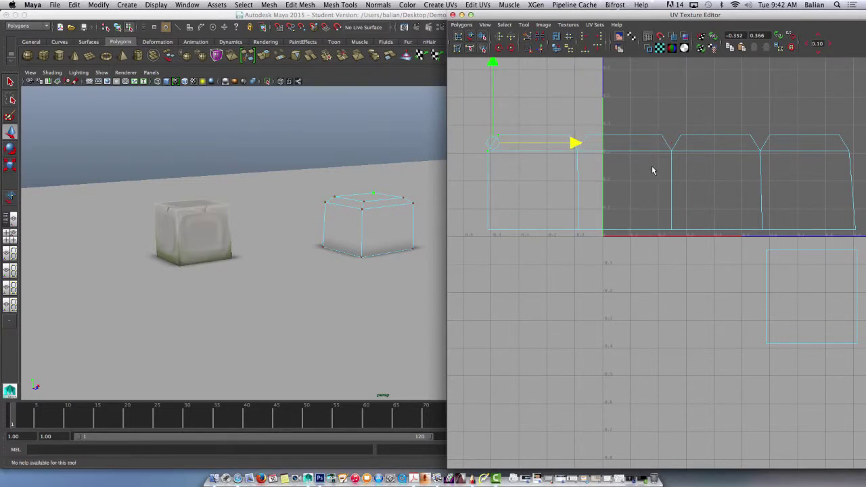
pyautogui.keyDown('alt'); pyautogui.moveTo(647, 164); pyautogui.dragTo(582, 183, button='middle'); pyautogui.keyUp('alt')
pyautogui.moveTo(760, 142); pyautogui.dragTo(809, 161)
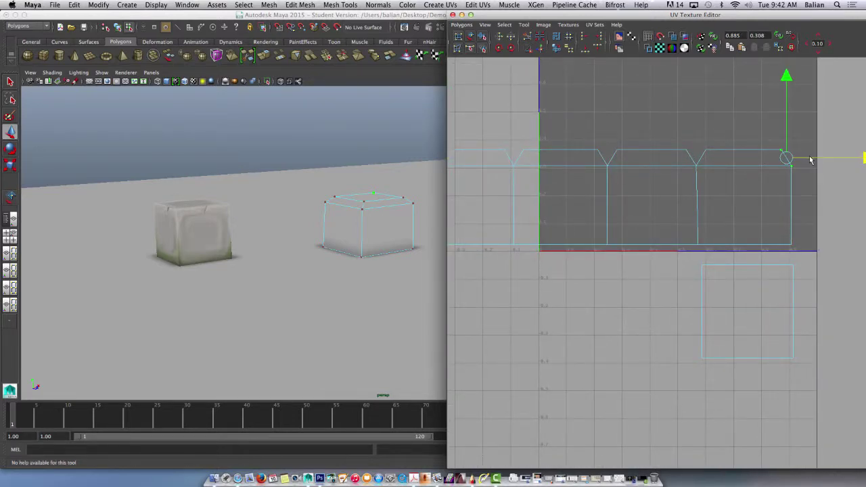
pyautogui.scroll(-3, 672, 157)
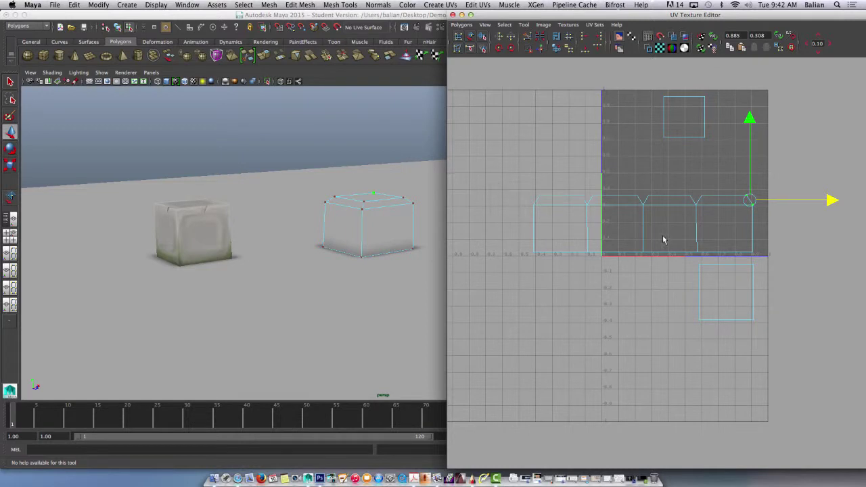
pyautogui.moveTo(779, 259); pyautogui.dragTo(779, 259)
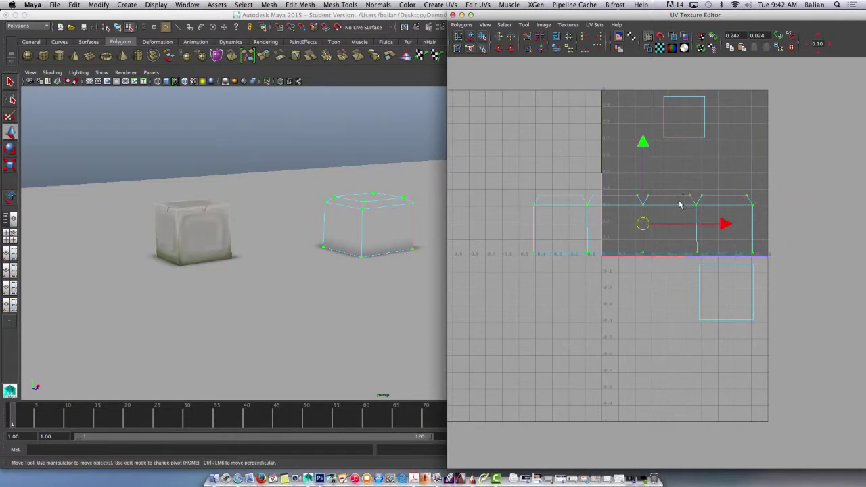
# Move both square UV shells into the upper part of the 0–1 UV space
pyautogui.click(686, 127)
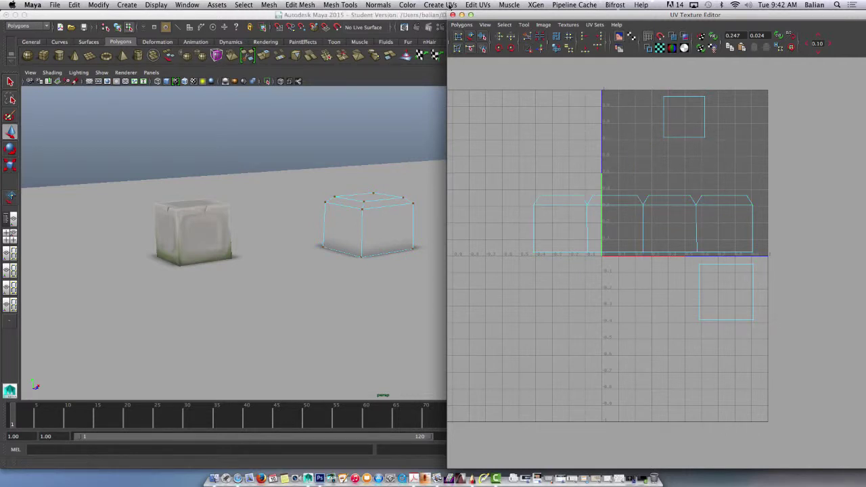
pyautogui.click(470, 36)
pyautogui.click(686, 128)
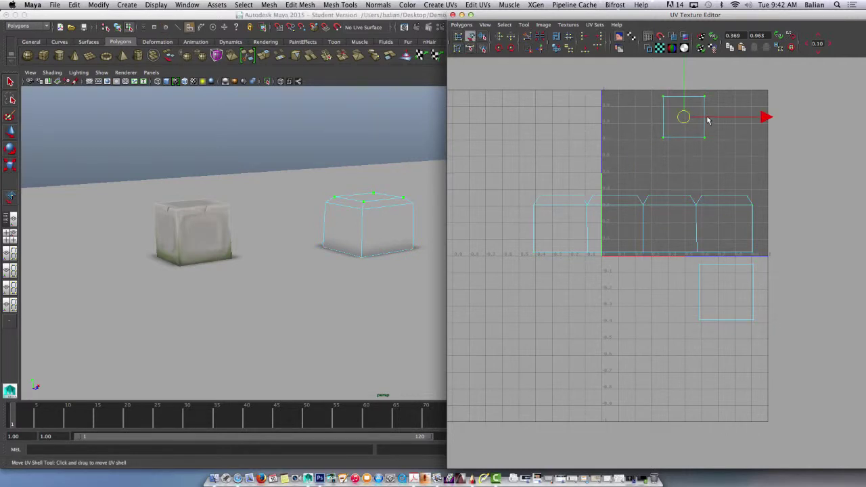
pyautogui.moveTo(705, 120); pyautogui.dragTo(761, 127)
pyautogui.click(739, 274)
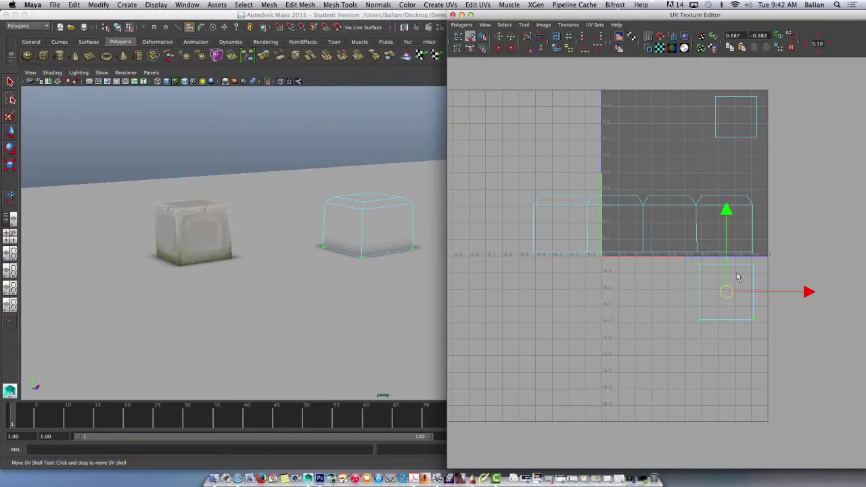
pyautogui.moveTo(724, 252); pyautogui.dragTo(696, 89)
pyautogui.hotkey('ctrl', 'z')
pyautogui.moveTo(727, 251); pyautogui.dragTo(700, 101)
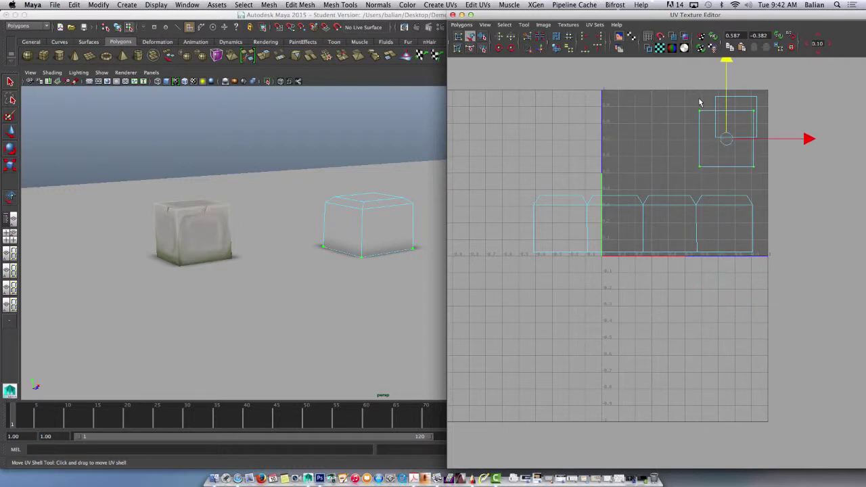
pyautogui.hotkey('ctrl', 'z')
pyautogui.moveTo(777, 292); pyautogui.dragTo(707, 308)
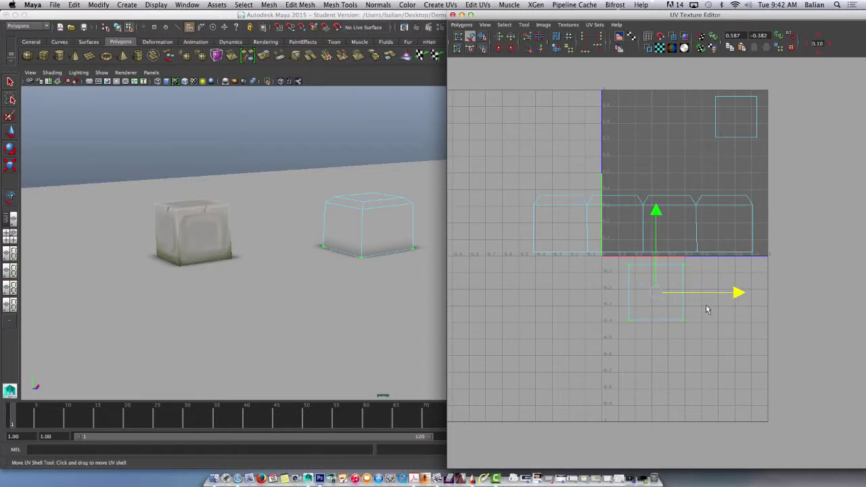
pyautogui.moveTo(655, 266); pyautogui.dragTo(643, 105)
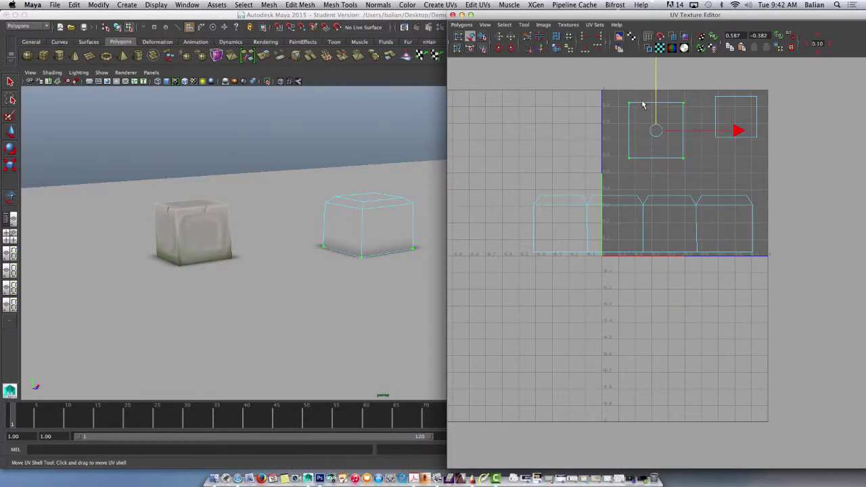
# Scale the side-face strip down so it fits along the bottom of the UV square
pyautogui.moveTo(519, 188); pyautogui.dragTo(773, 262)
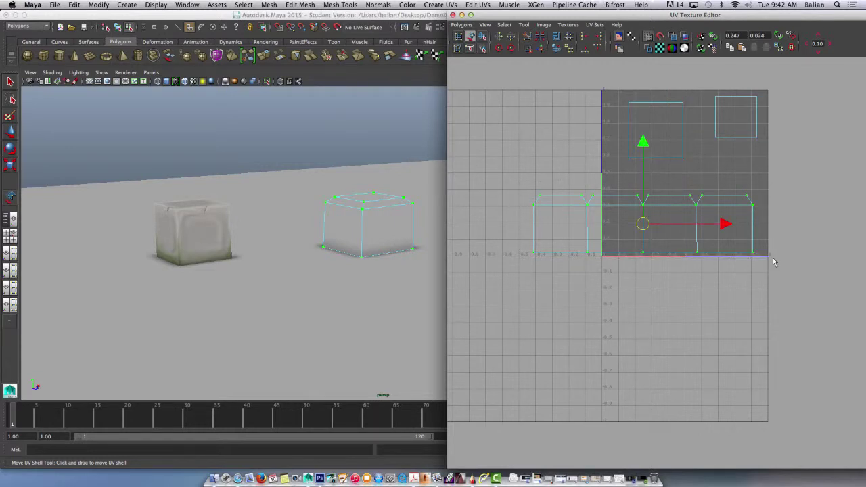
pyautogui.press('r')
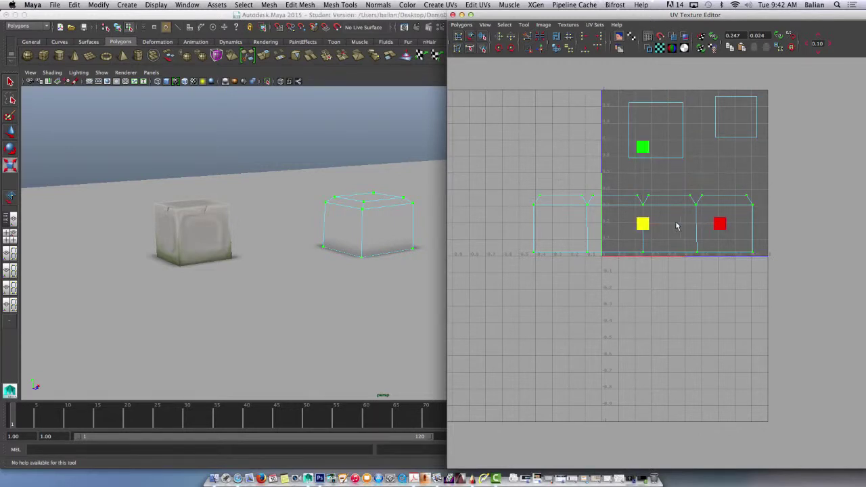
pyautogui.moveTo(643, 225); pyautogui.dragTo(726, 228)
pyautogui.press('w')
pyautogui.press('r')
pyautogui.press('w')
# Shrink the upper-left and right square shells, keeping the right square near the top
pyautogui.moveTo(685, 176); pyautogui.dragTo(685, 180)
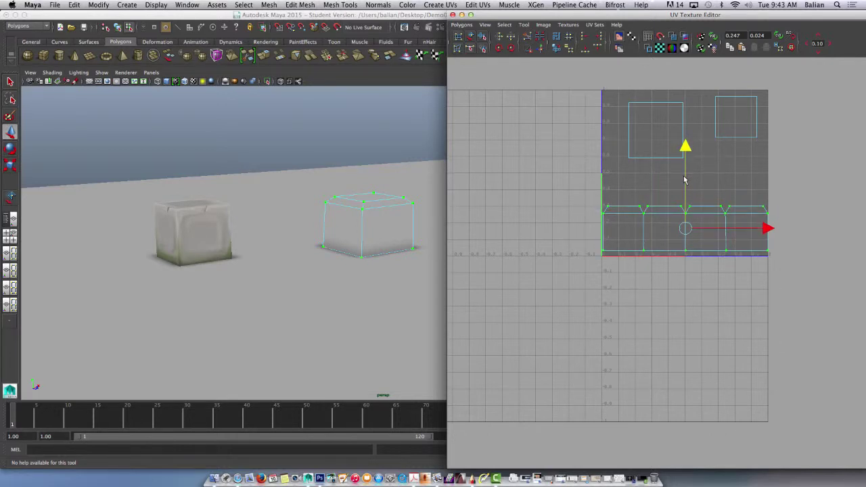
pyautogui.moveTo(653, 136); pyautogui.dragTo(687, 169)
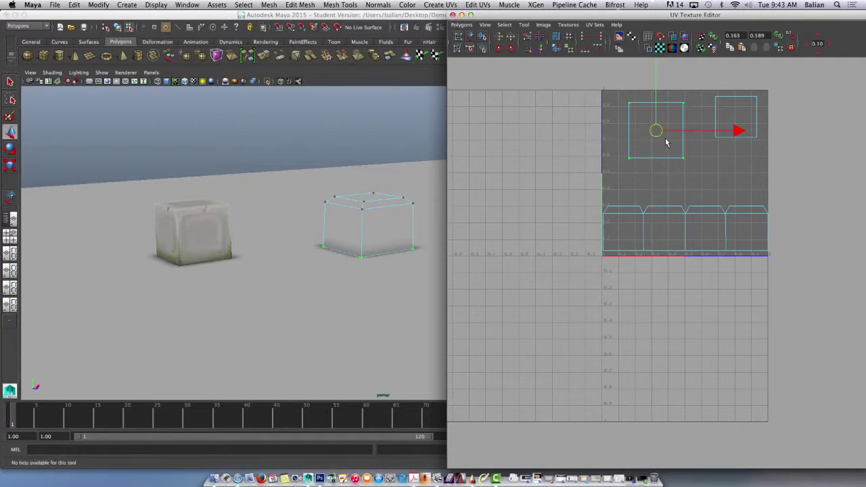
pyautogui.press('r')
pyautogui.moveTo(655, 131)
pyautogui.mouseDown()
pyautogui.moveTo(631, 133)
pyautogui.moveTo(648, 132)
pyautogui.mouseUp()
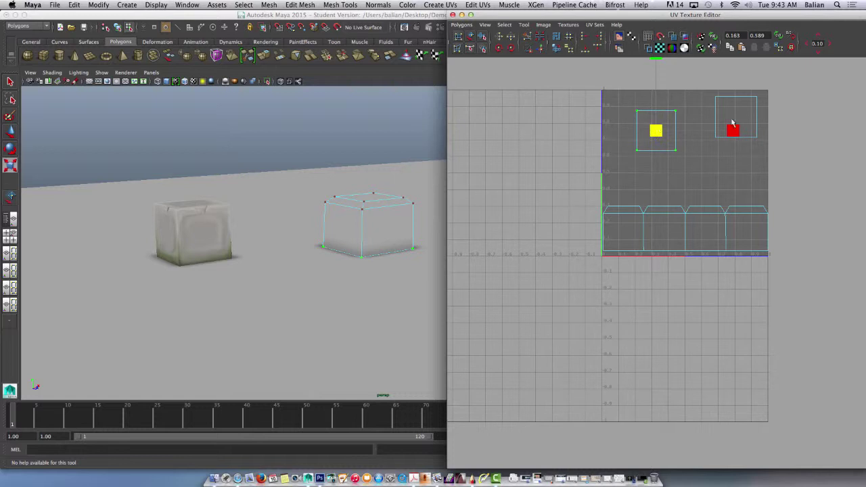
pyautogui.moveTo(707, 90); pyautogui.dragTo(771, 157)
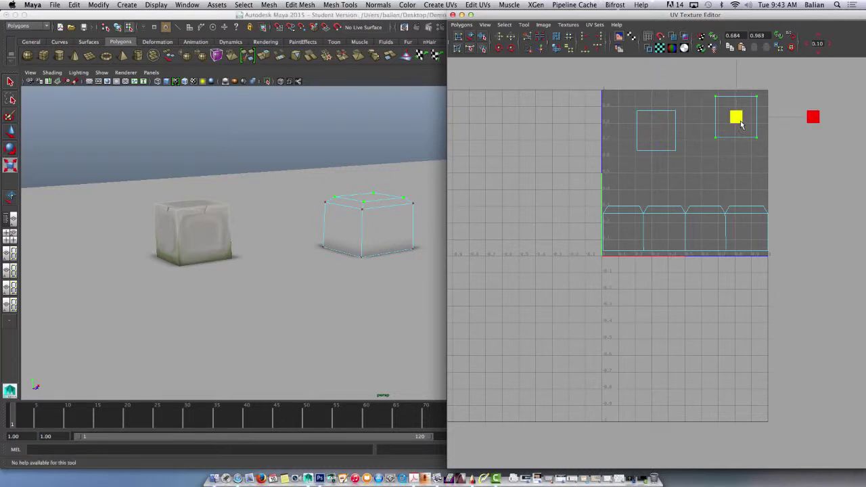
pyautogui.moveTo(738, 119); pyautogui.dragTo(722, 123)
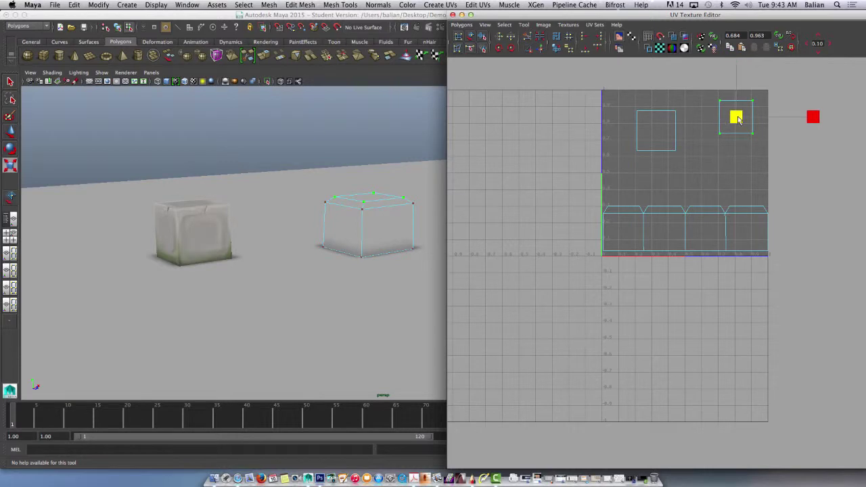
pyautogui.press('w')
pyautogui.moveTo(737, 103); pyautogui.dragTo(740, 189)
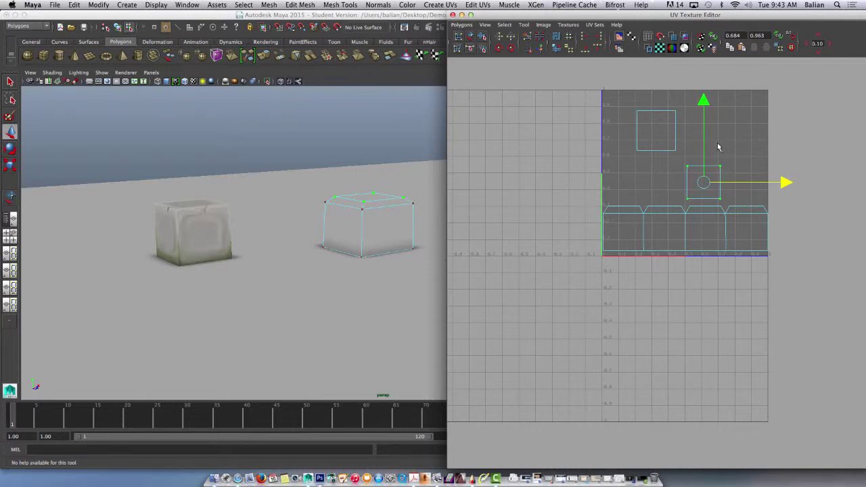
pyautogui.moveTo(704, 150); pyautogui.dragTo(702, 88)
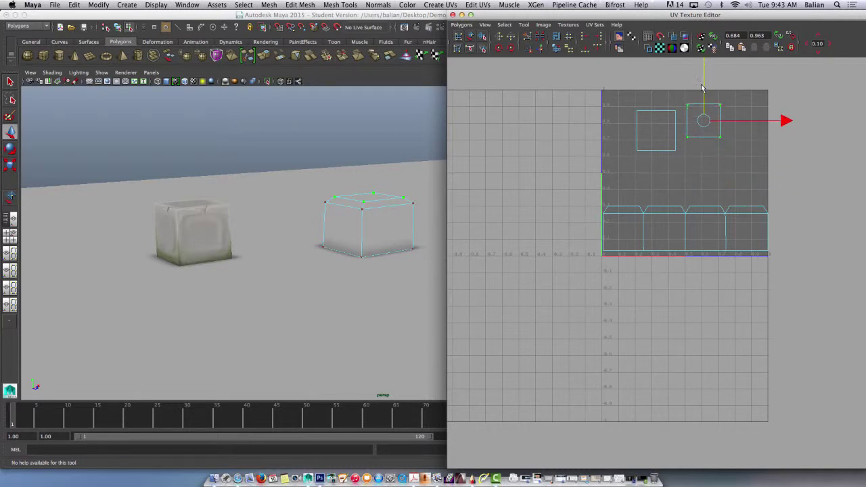
# Raise the side-face strip to mid-height just beneath the squares, then clear the selection
pyautogui.moveTo(596, 200); pyautogui.dragTo(782, 266)
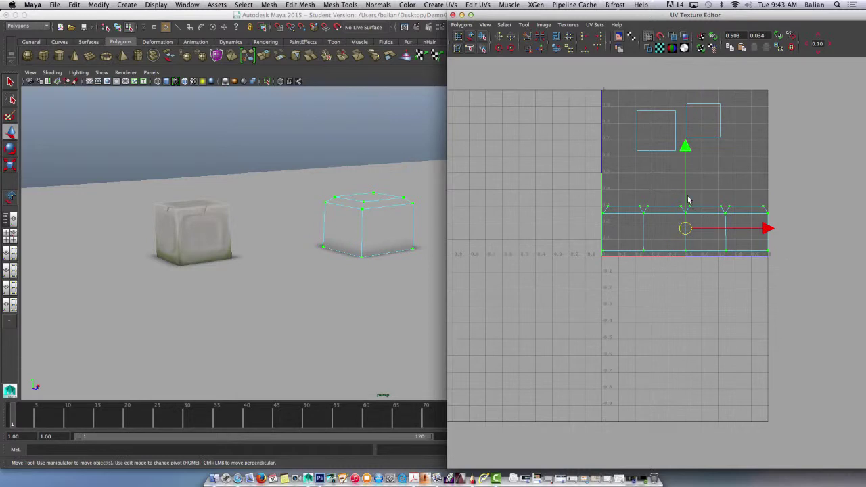
pyautogui.moveTo(685, 201); pyautogui.dragTo(684, 154)
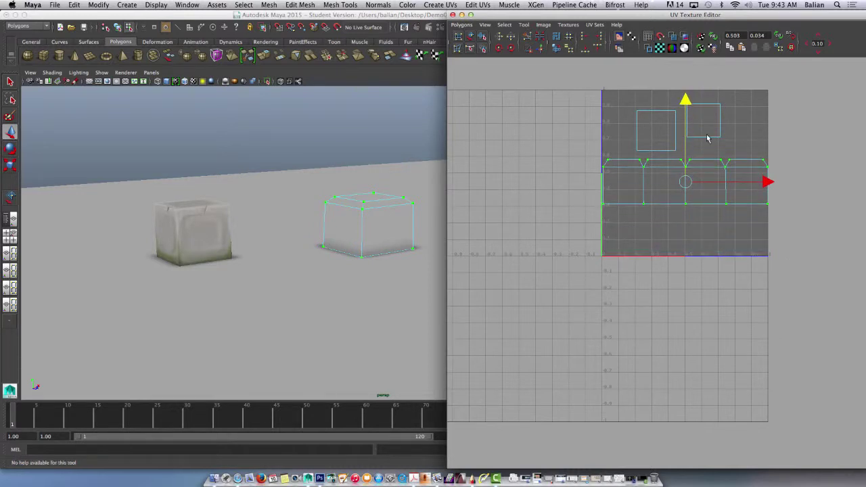
pyautogui.scroll(5, 708, 135)
pyautogui.keyDown('alt'); pyautogui.moveTo(701, 139); pyautogui.dragTo(689, 171, button='middle'); pyautogui.keyUp('alt')
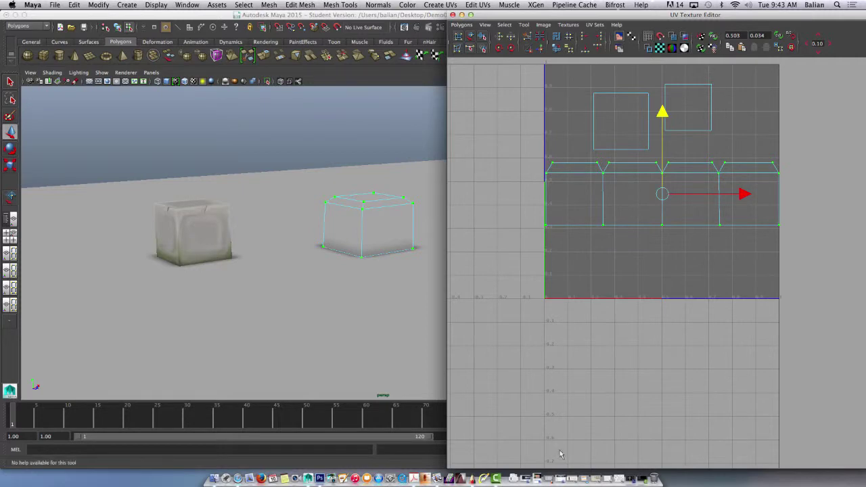
pyautogui.click(497, 479)
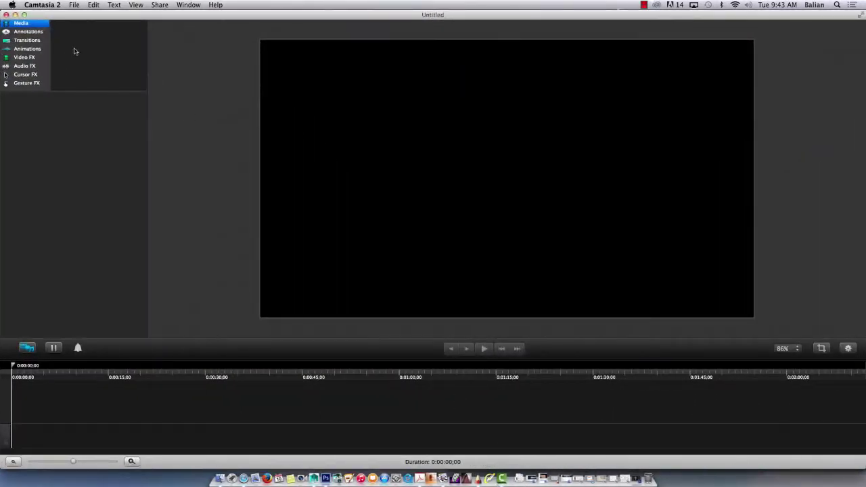
pyautogui.click(14, 14)
pyautogui.click(643, 4)
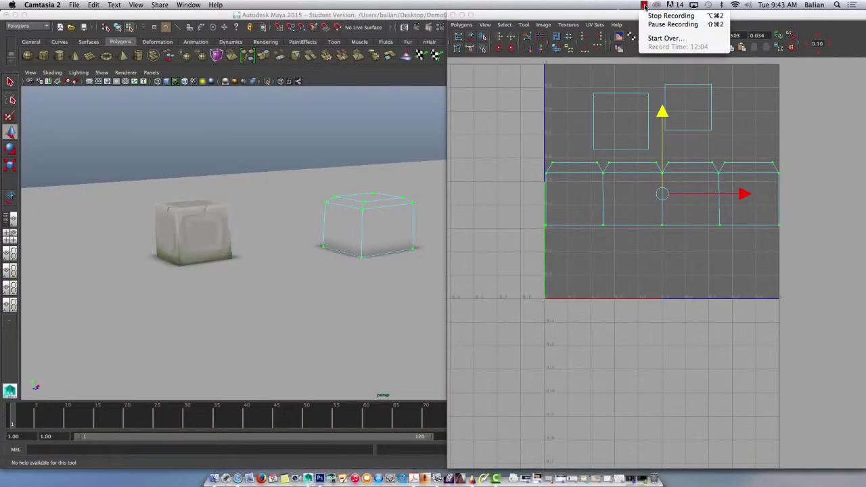
pyautogui.click(562, 116)
pyautogui.click(646, 150)
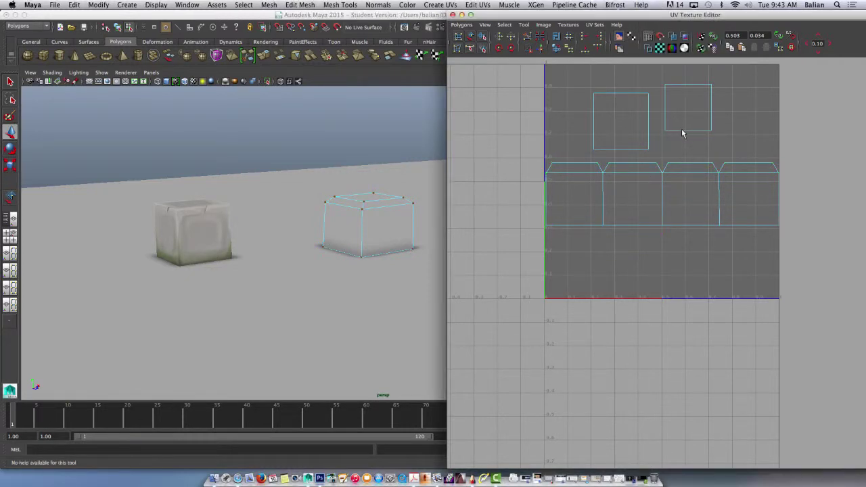
# Sew the right square's edge onto the strip's top and the left square below it with Move and Sew UV Edges
pyautogui.moveTo(685, 134); pyautogui.dragTo(682, 115, button='right')
pyautogui.press('w')
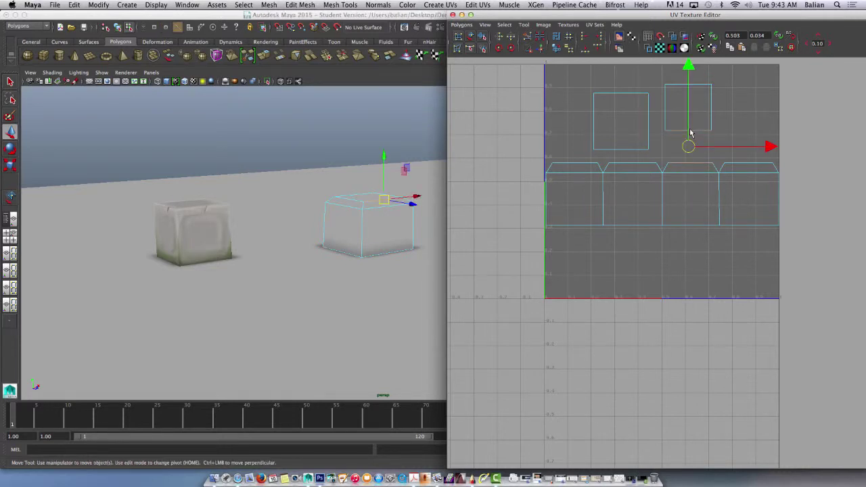
pyautogui.click(542, 50)
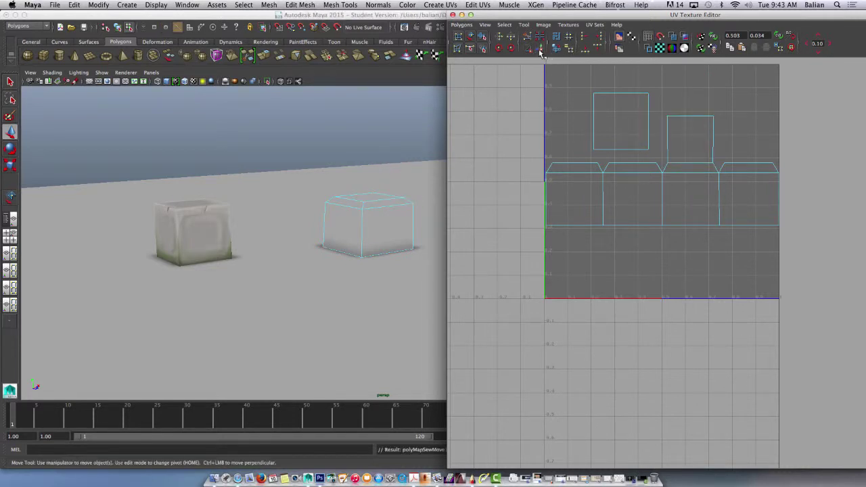
pyautogui.click(614, 95)
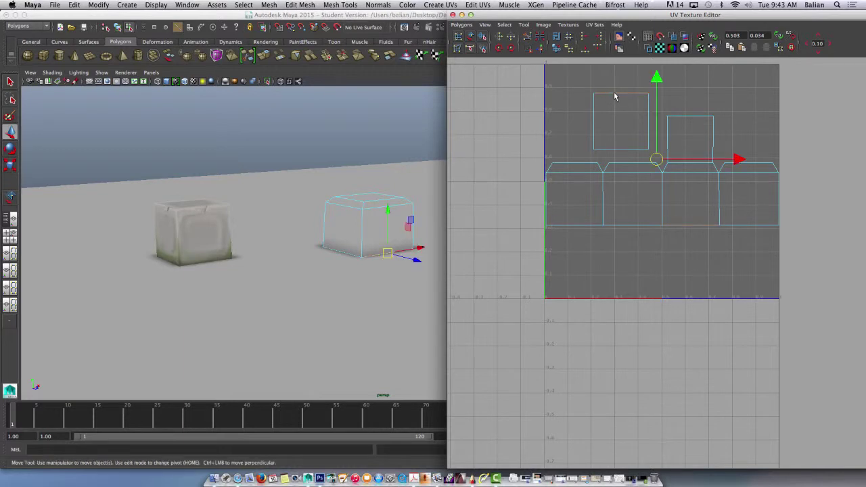
pyautogui.click(569, 59)
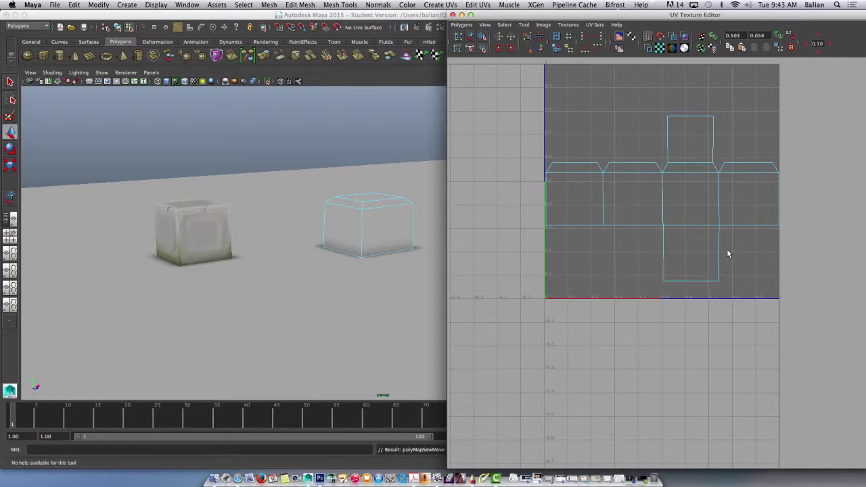
pyautogui.scroll(2, 732, 232)
# Select the lower square shell's bottom corner UVs
pyautogui.keyDown('alt'); pyautogui.moveTo(721, 282); pyautogui.dragTo(673, 237, button='middle'); pyautogui.keyUp('alt')
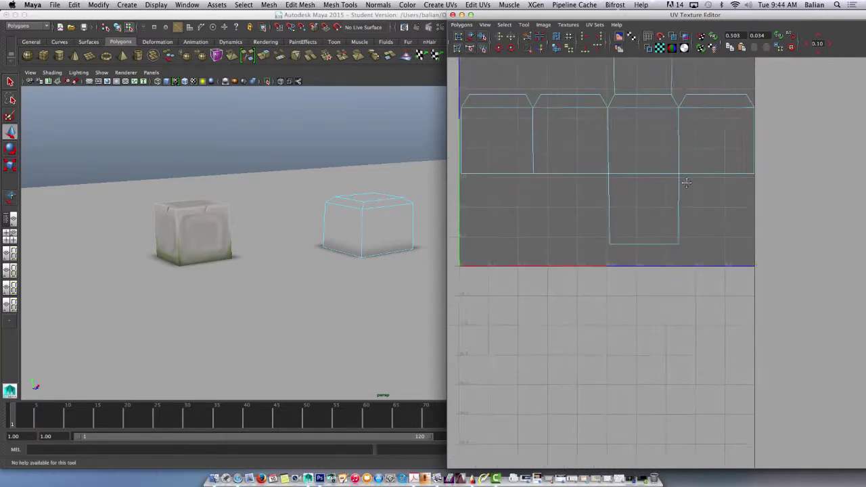
pyautogui.moveTo(673, 238); pyautogui.dragTo(633, 230, button='right')
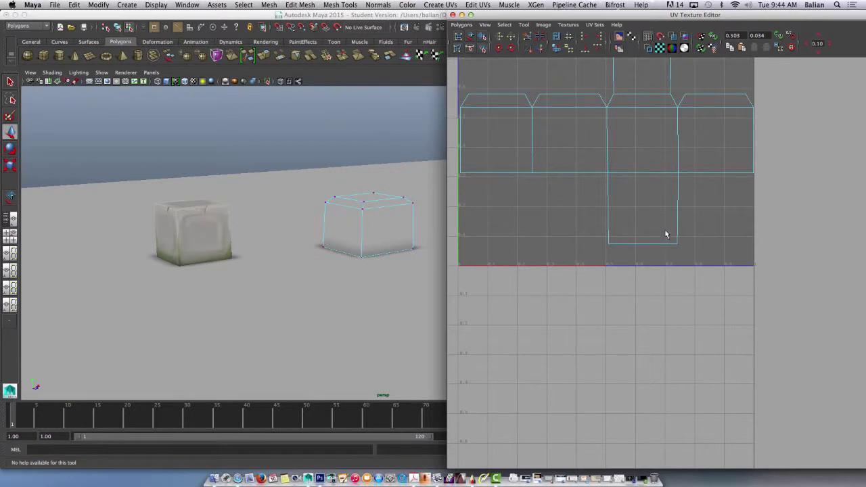
pyautogui.moveTo(667, 236); pyautogui.dragTo(694, 257)
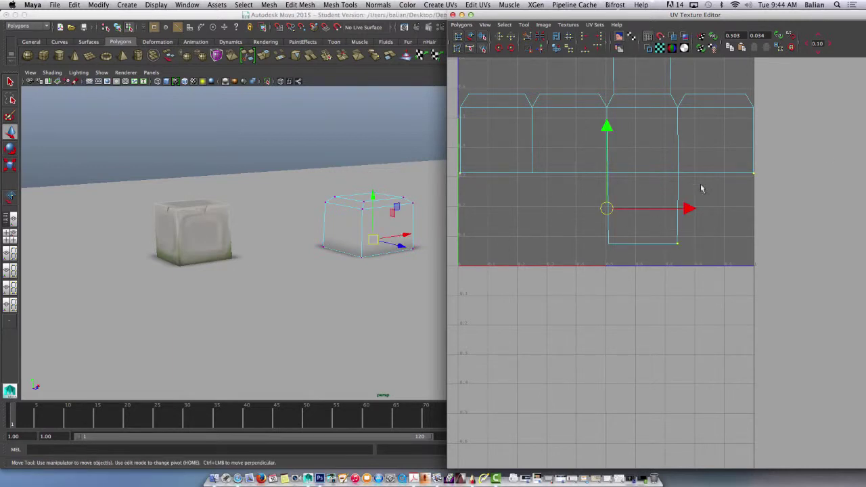
pyautogui.moveTo(629, 218); pyautogui.dragTo(669, 226, button='right')
pyautogui.click(682, 244)
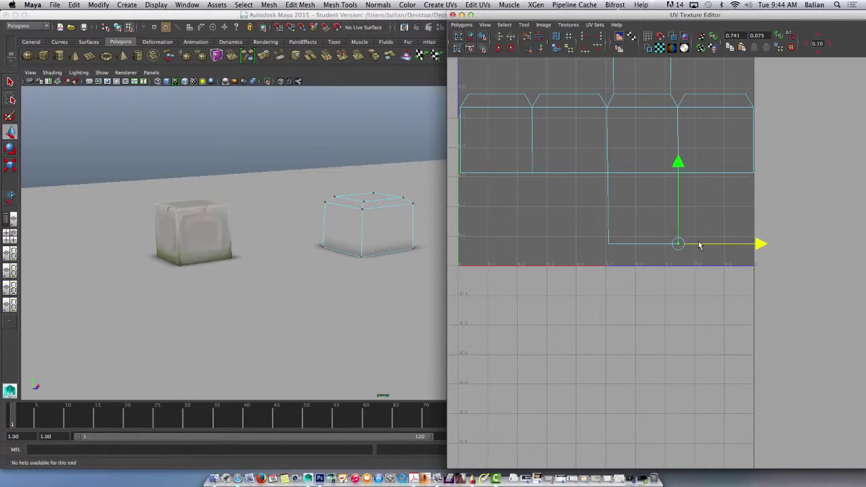
pyautogui.moveTo(596, 230); pyautogui.dragTo(630, 267)
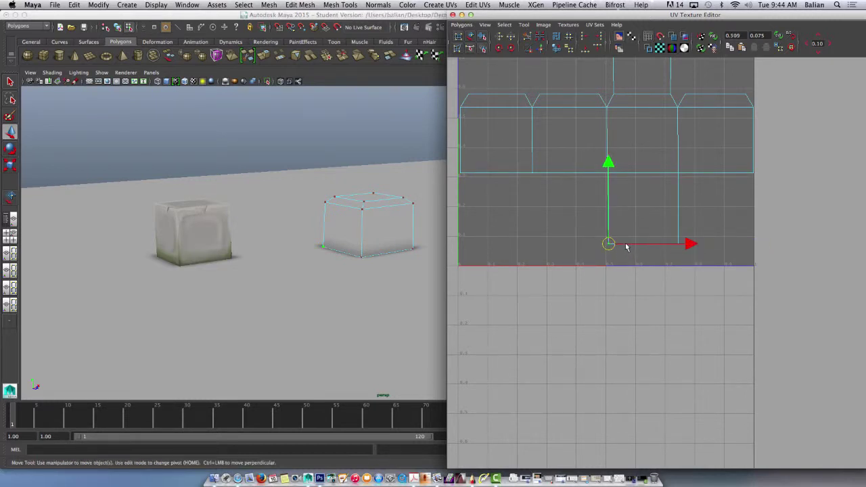
pyautogui.scroll(-1, 636, 129)
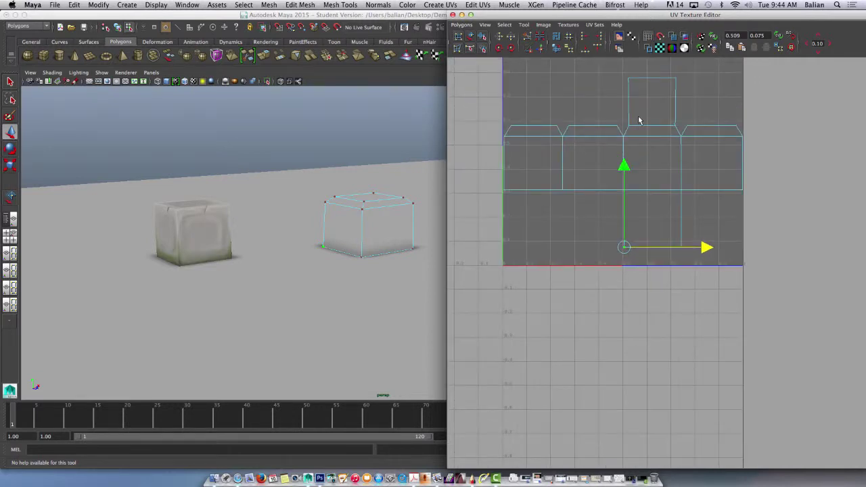
# Scale the top flap's two upper UVs into place, then deselect them
pyautogui.moveTo(625, 77); pyautogui.dragTo(697, 88)
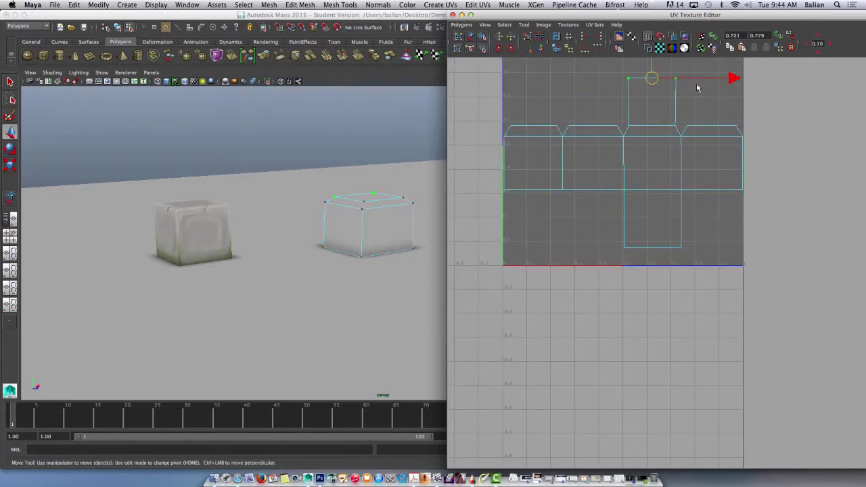
pyautogui.press('r')
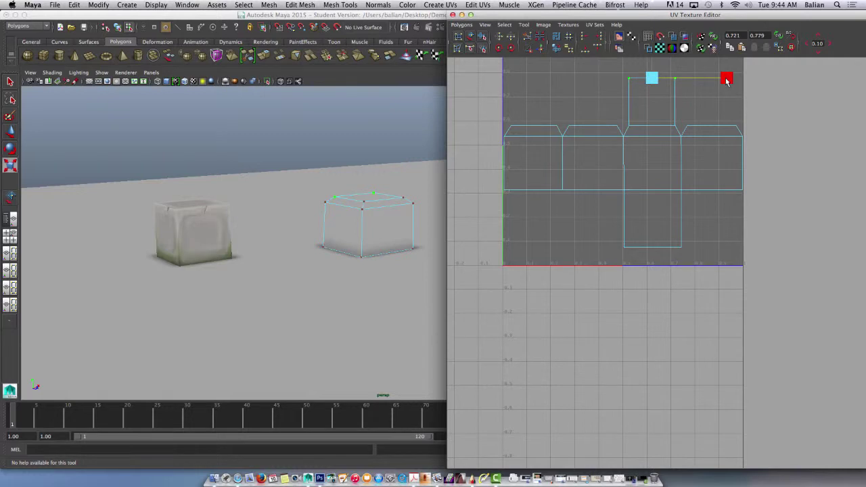
pyautogui.scroll(-2, 629, 139)
pyautogui.scroll(3, 628, 139)
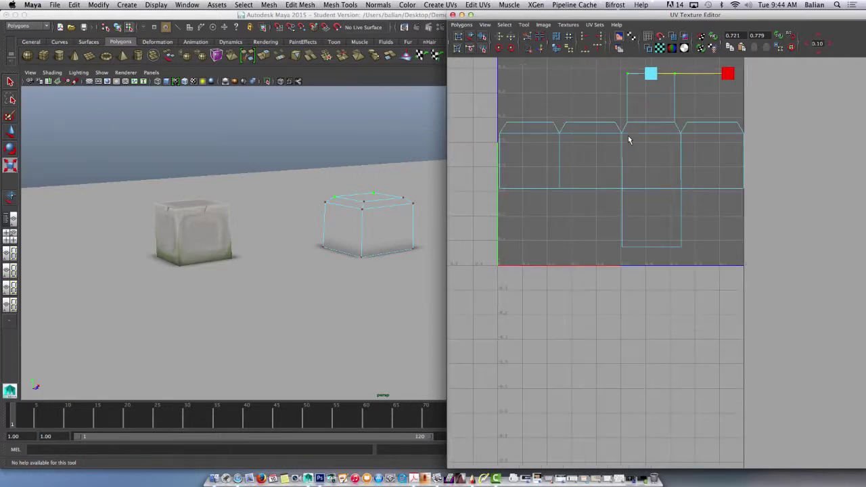
pyautogui.scroll(1, 628, 139)
pyautogui.scroll(-2, 625, 128)
pyautogui.scroll(3, 651, 207)
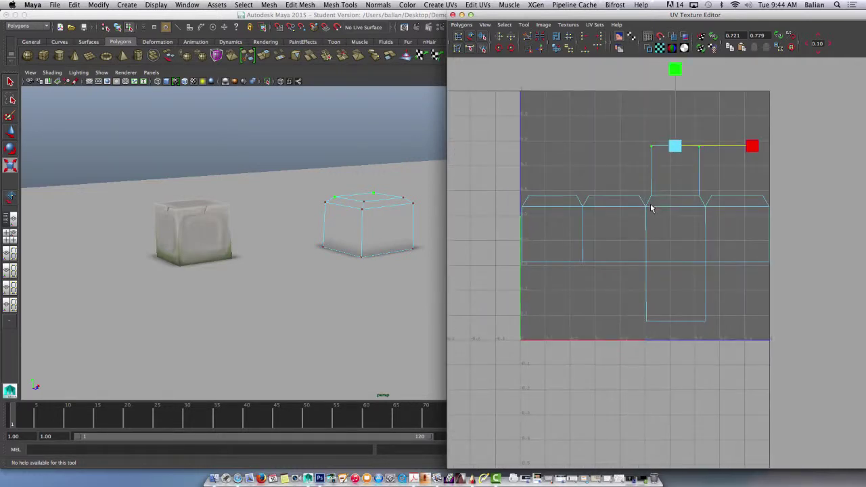
pyautogui.moveTo(632, 180); pyautogui.dragTo(676, 187, button='right')
pyautogui.click(602, 153)
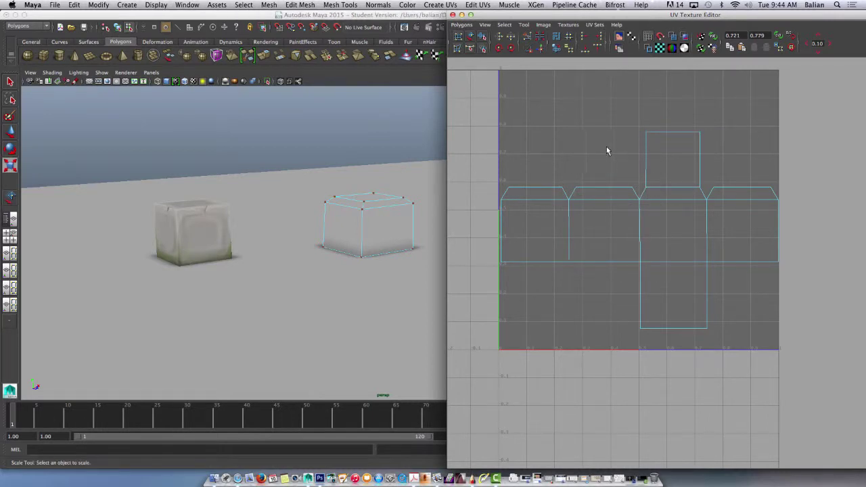
pyautogui.scroll(1, 606, 150)
pyautogui.scroll(-1, 606, 151)
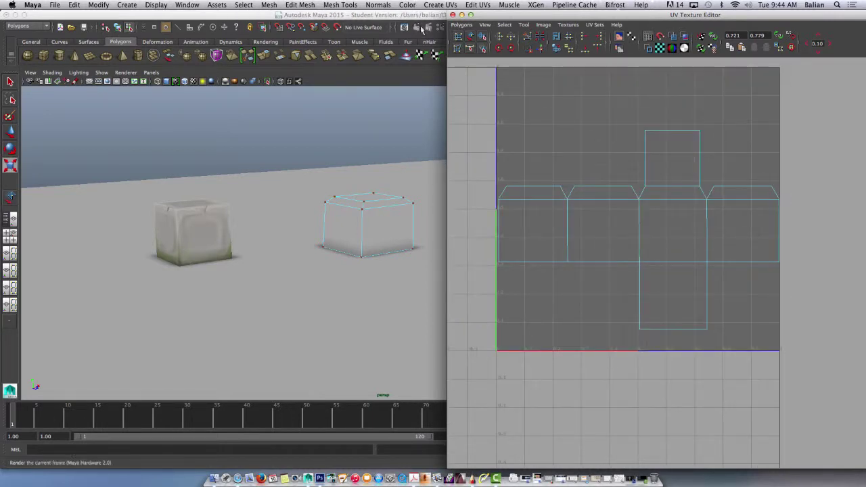
# Export a UV snapshot named PillarBase02 to Desktop/Demo01, then close the snapshot settings after the error
pyautogui.click(461, 24)
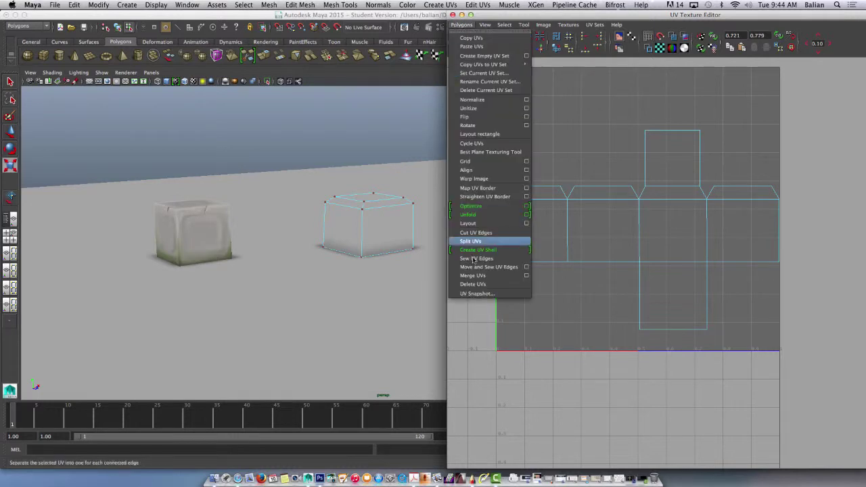
pyautogui.click(478, 294)
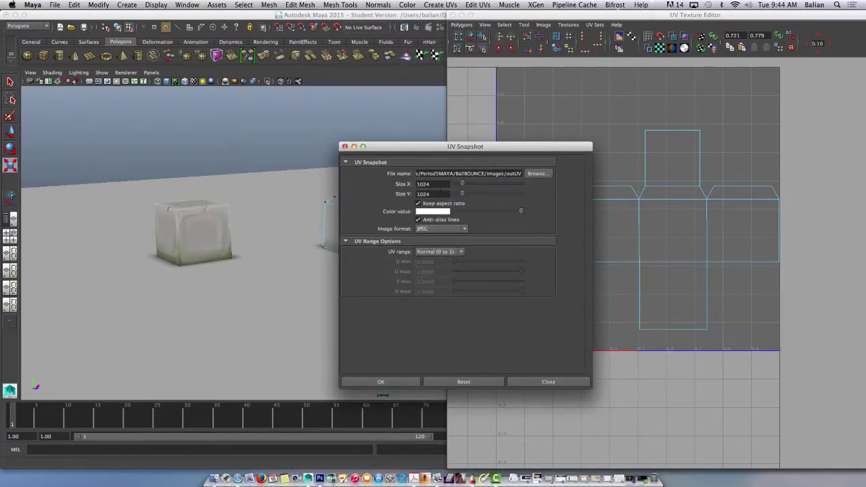
pyautogui.click(539, 173)
pyautogui.click(361, 90)
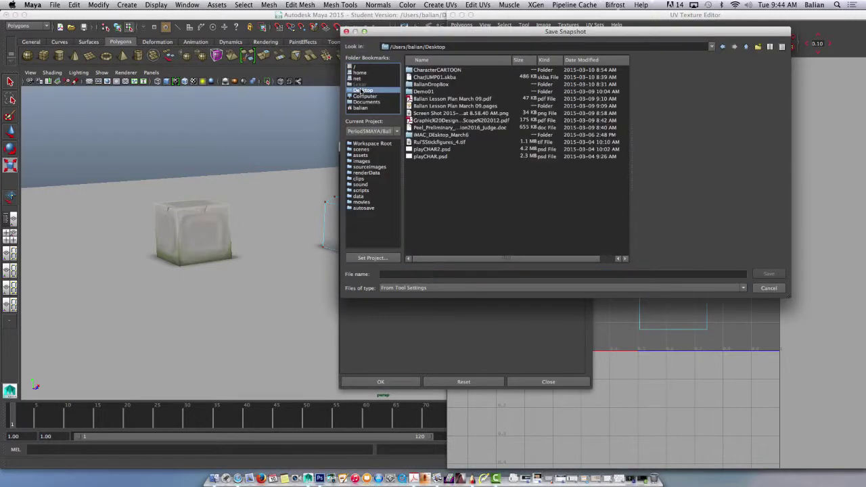
pyautogui.doubleClick(424, 92)
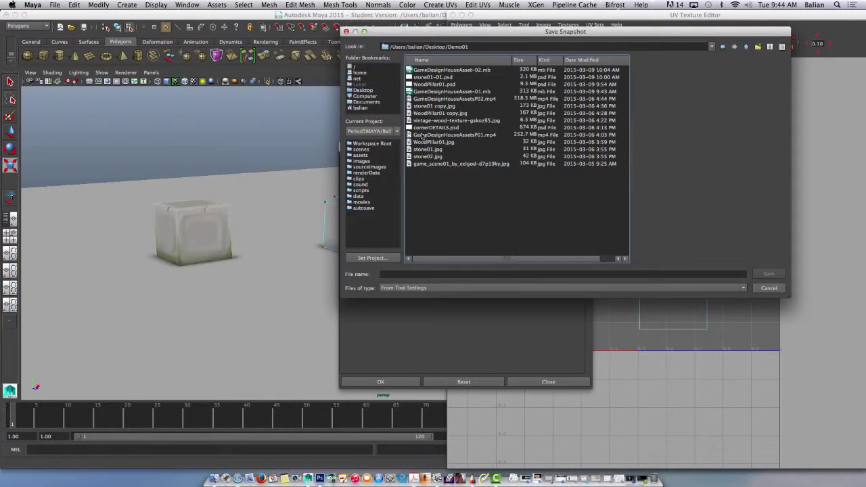
pyautogui.click(384, 274)
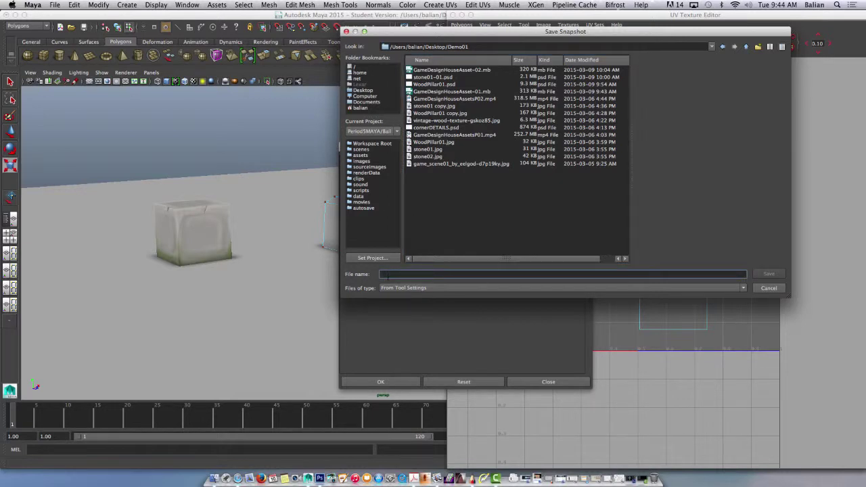
pyautogui.write('F')
pyautogui.click(763, 275)
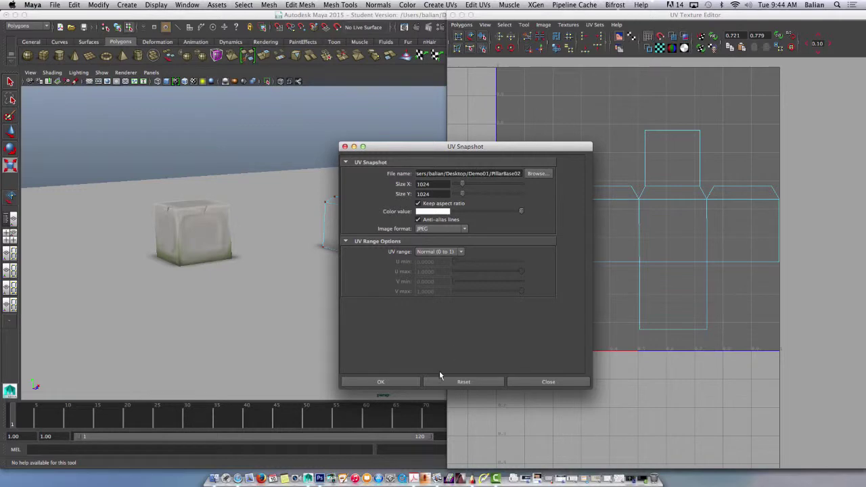
pyautogui.click(395, 380)
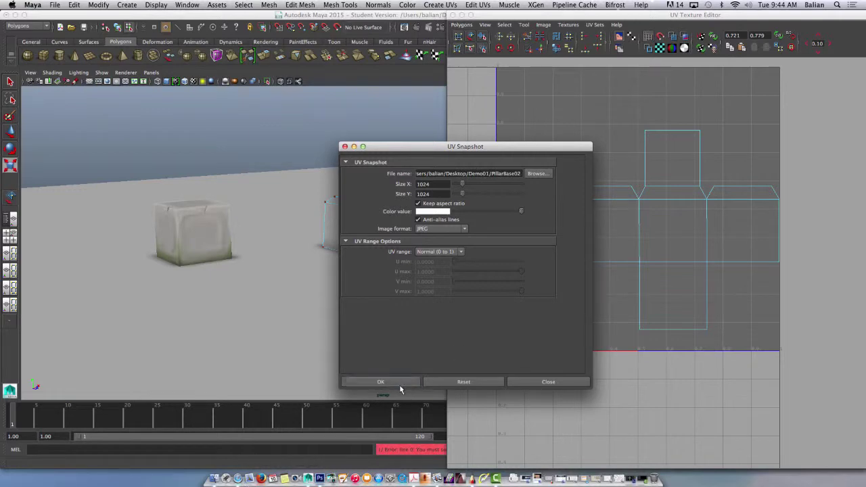
pyautogui.click(541, 383)
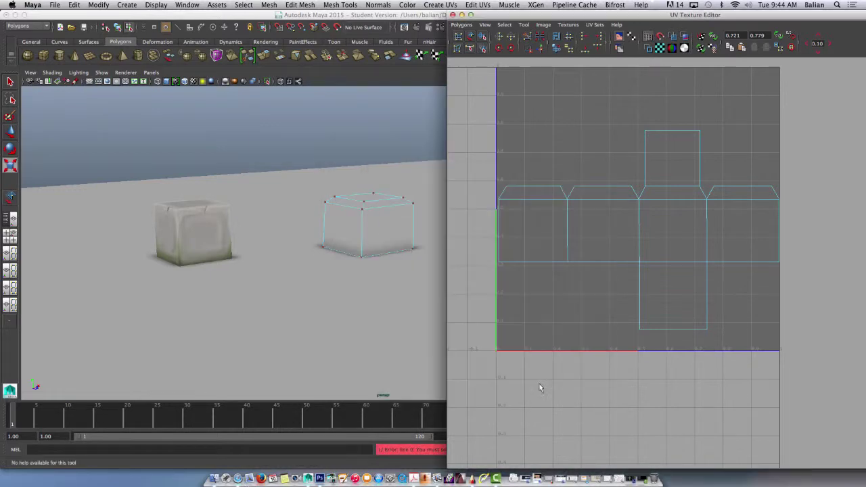
pyautogui.click(318, 480)
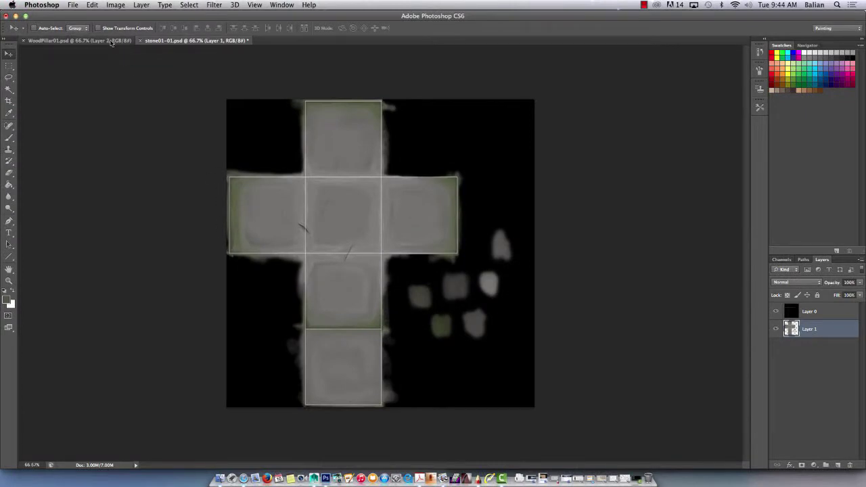
pyautogui.click(81, 41)
pyautogui.click(196, 41)
pyautogui.press('super+o')
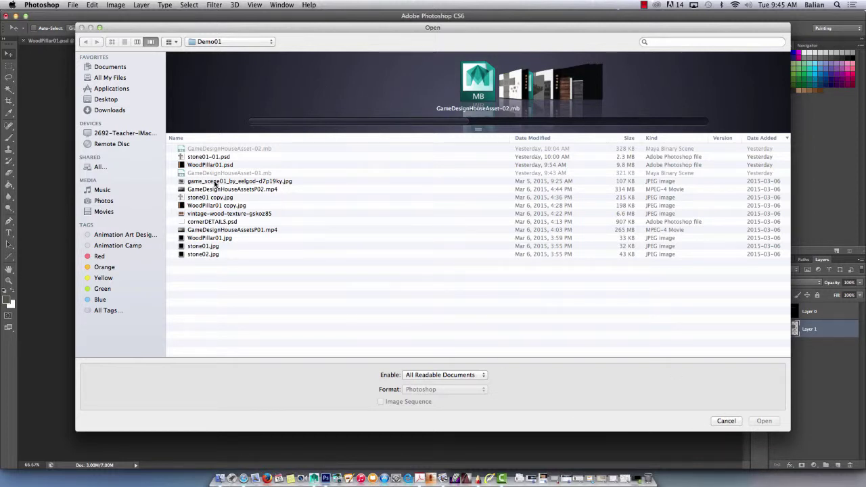
pyautogui.click(545, 138)
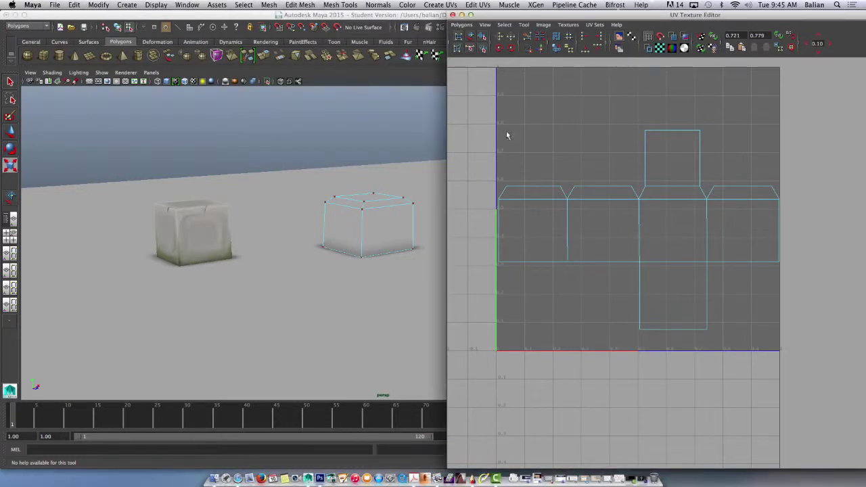
# Select all of the cube's UVs
pyautogui.moveTo(618, 213)
pyautogui.mouseDown(button='right')
pyautogui.moveTo(626, 215)
pyautogui.moveTo(616, 196)
pyautogui.mouseUp(button='right')
pyautogui.press('r')
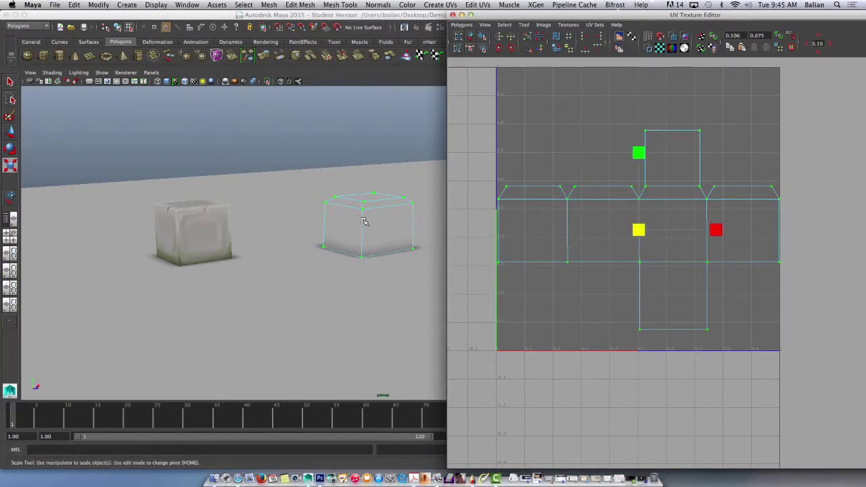
pyautogui.moveTo(366, 220); pyautogui.dragTo(387, 213, button='right')
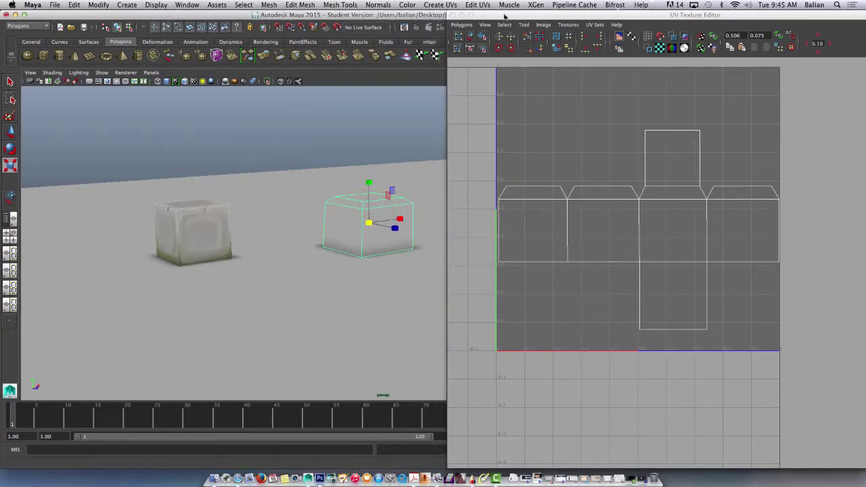
# Save a 1024×1024 JPEG UV snapshot named P02 in Desktop/Demo01
pyautogui.click(460, 25)
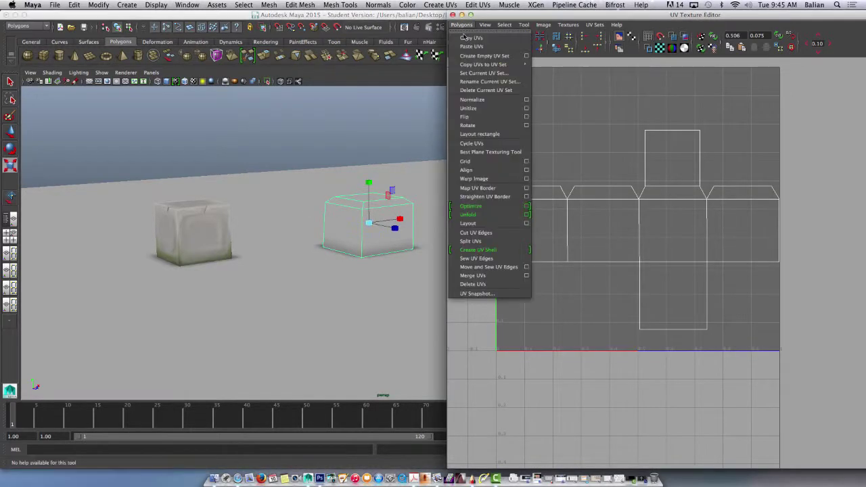
pyautogui.click(475, 295)
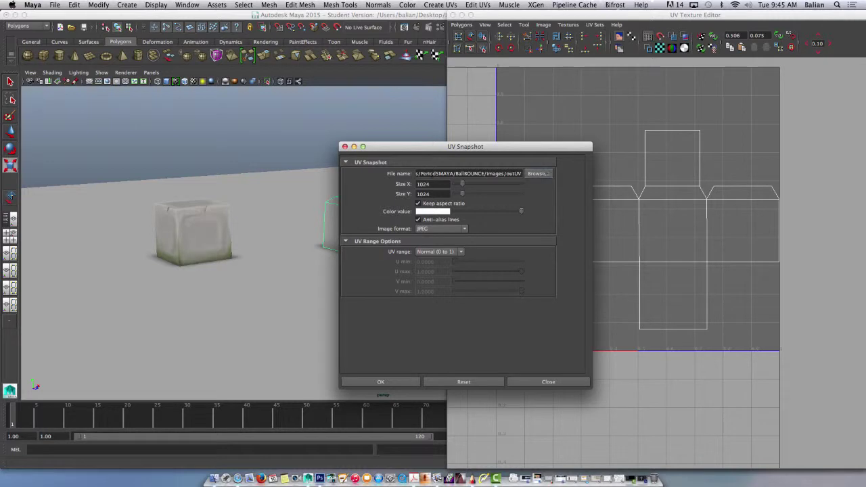
pyautogui.click(535, 174)
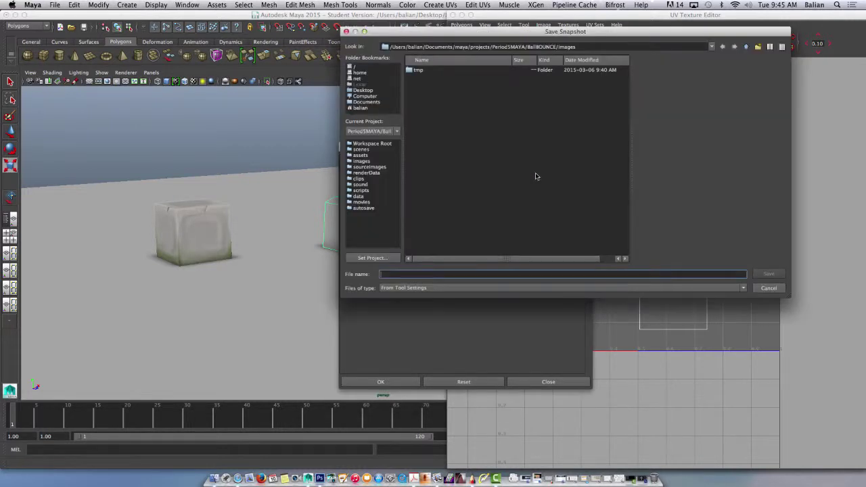
pyautogui.click(363, 90)
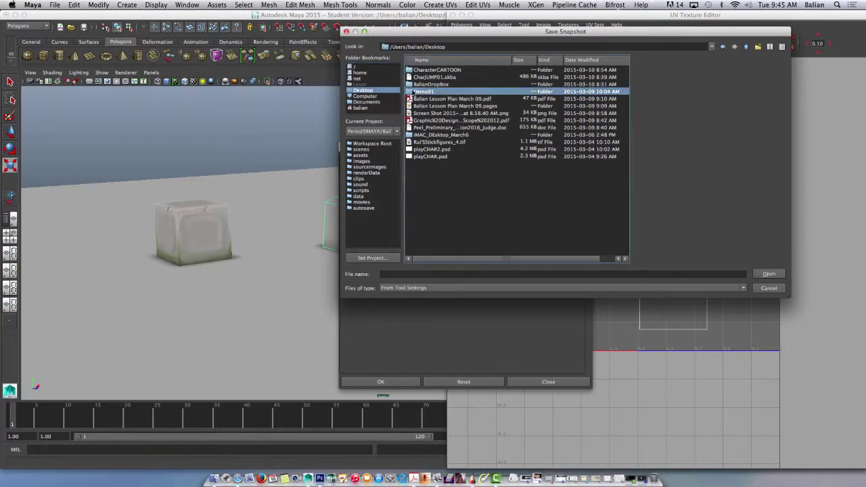
pyautogui.doubleClick(412, 91)
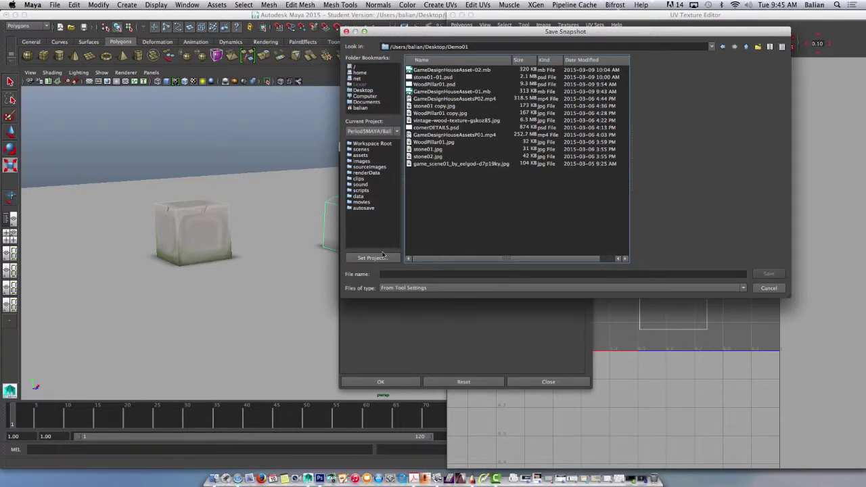
pyautogui.click(383, 274)
pyautogui.write('s')
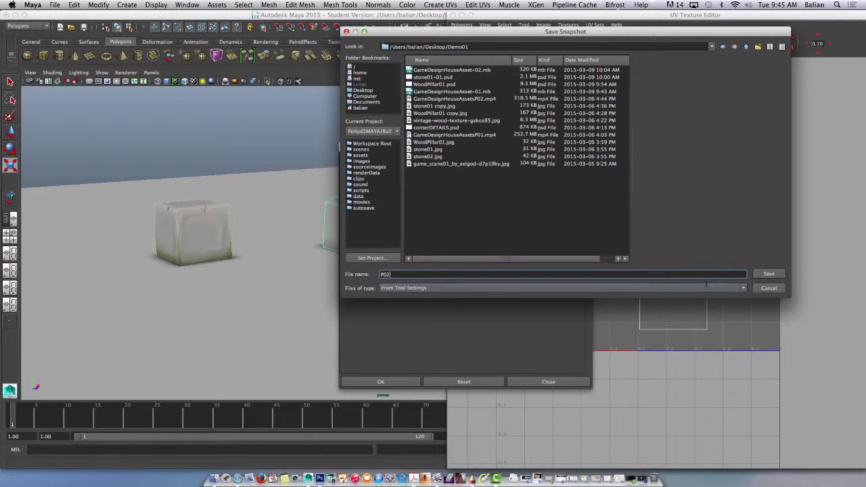
pyautogui.click(772, 275)
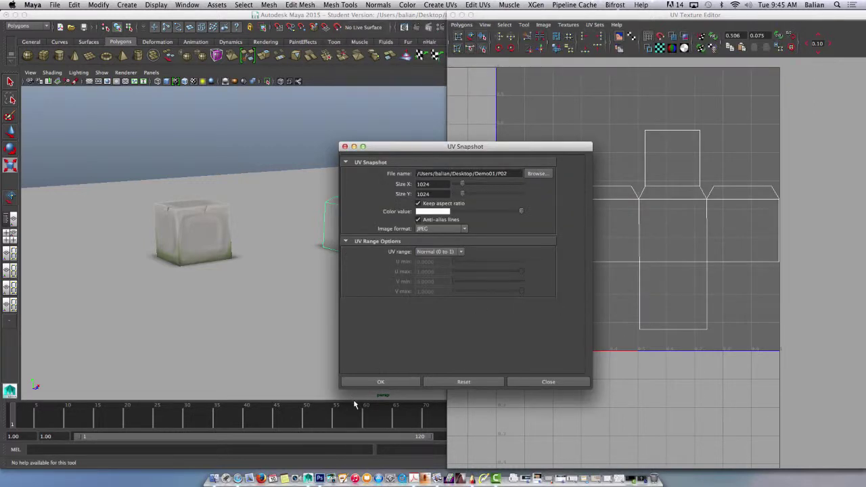
pyautogui.click(372, 383)
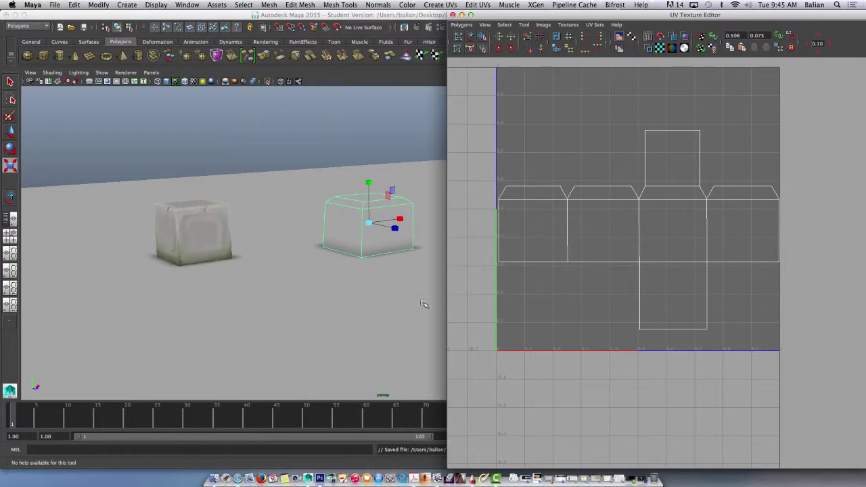
# Open P02.jpg from the Demo01 folder in Photoshop with Cmd+O
pyautogui.click(321, 478)
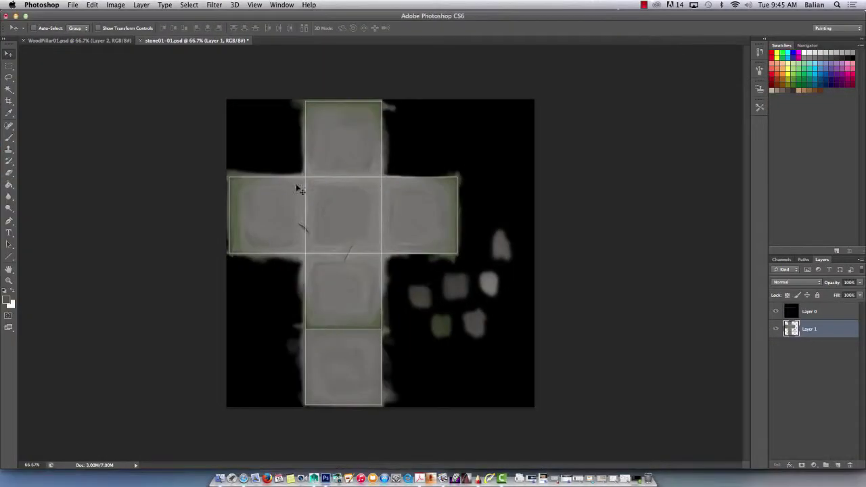
pyautogui.press('super+o')
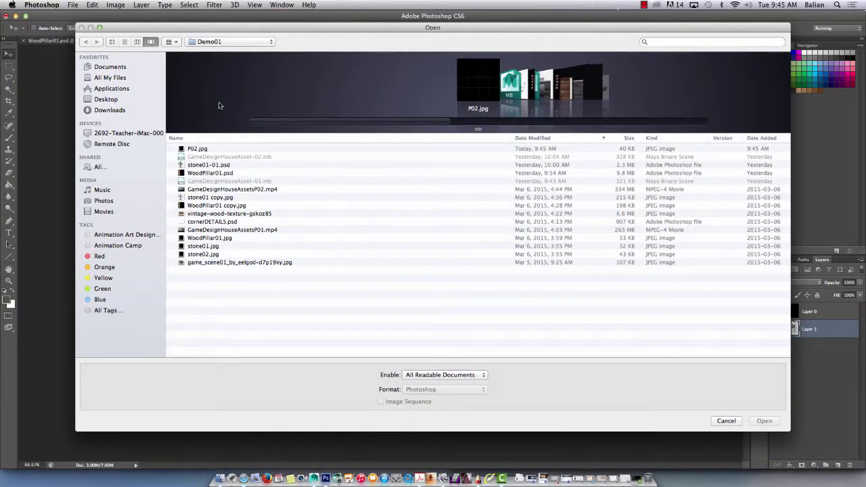
pyautogui.click(198, 148)
pyautogui.click(764, 421)
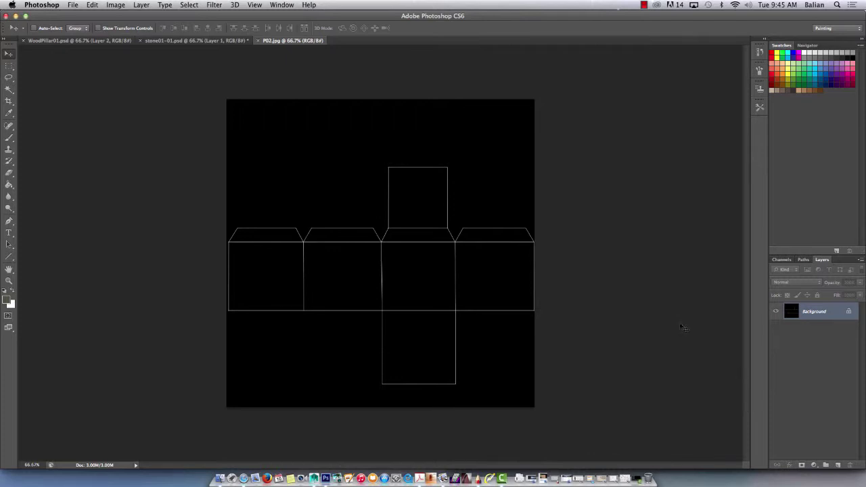
pyautogui.click(643, 5)
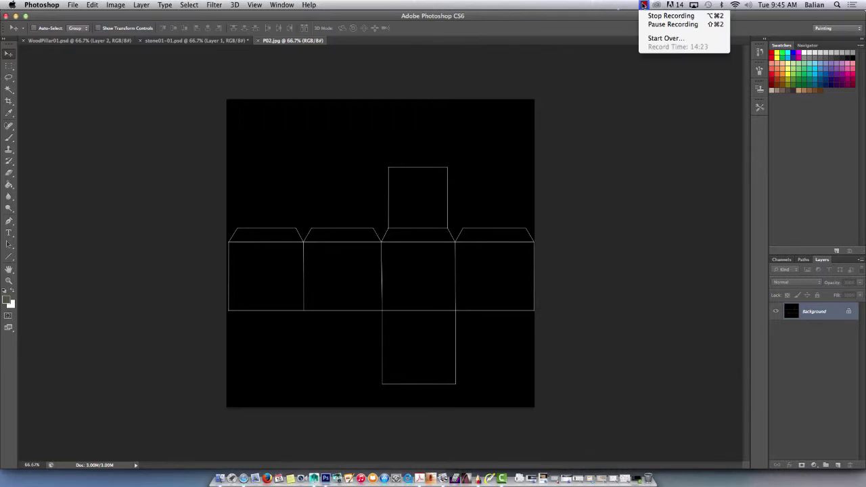